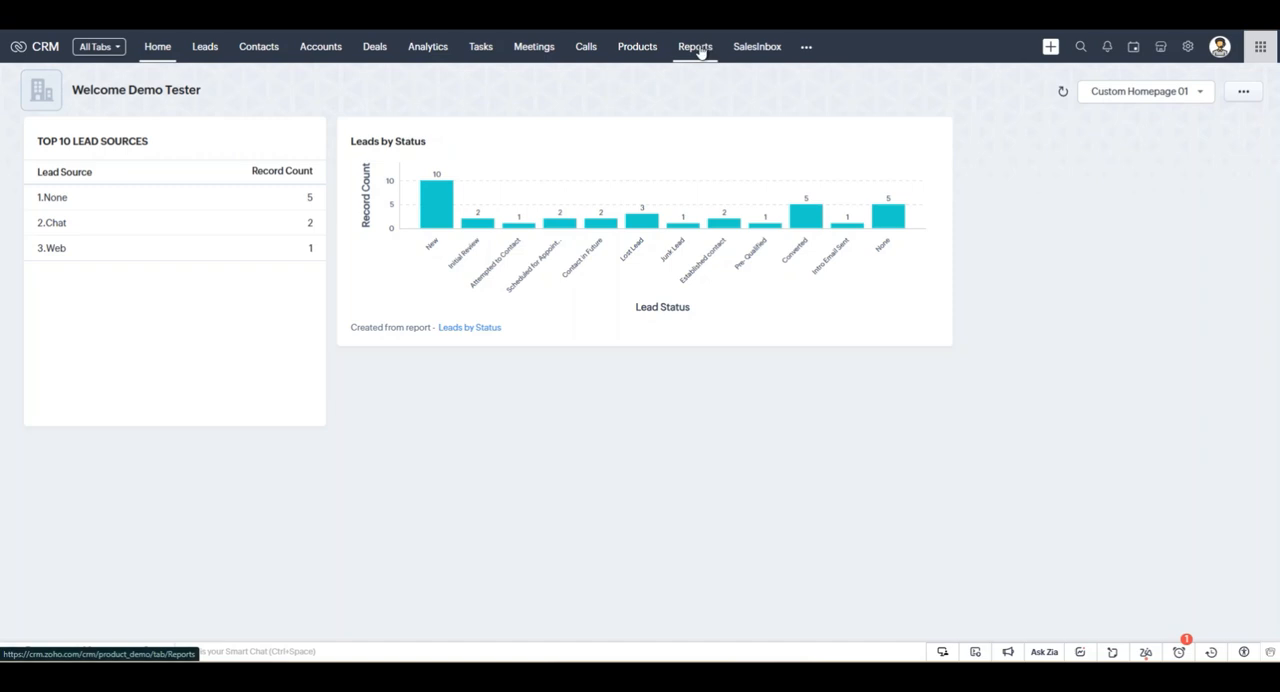
Create a new report with Leads as the primary module.
left_click(697, 48)
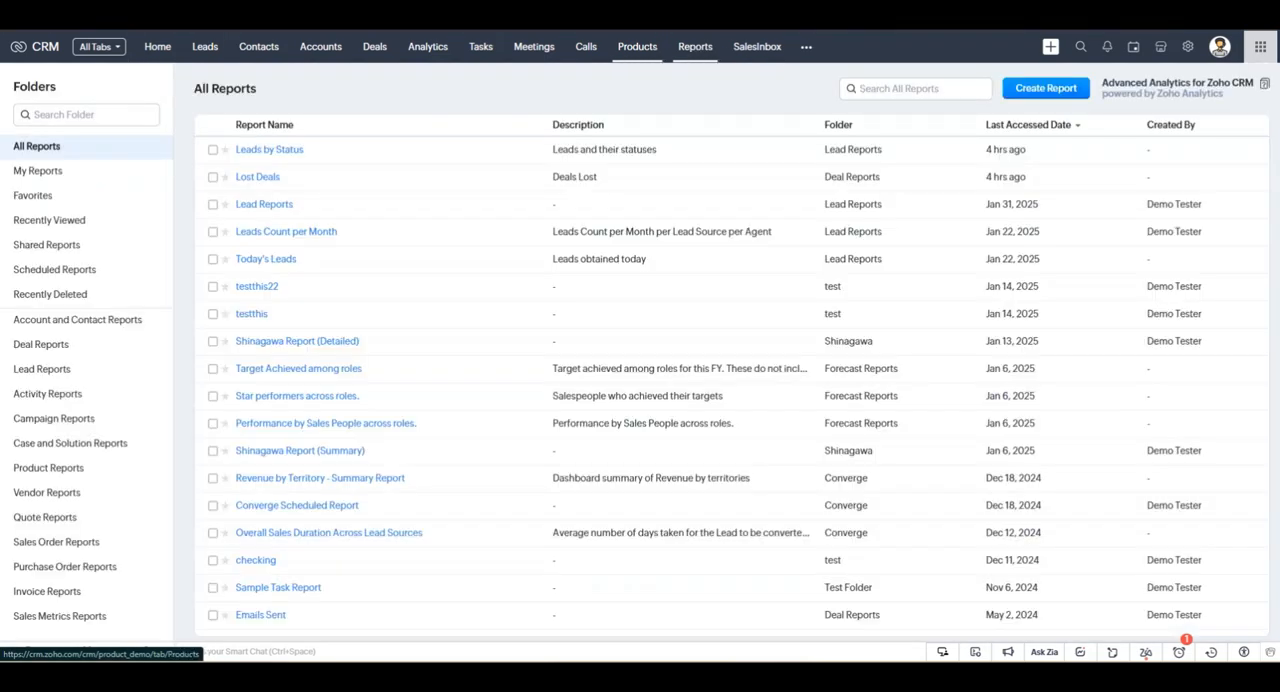
left_click(806, 48)
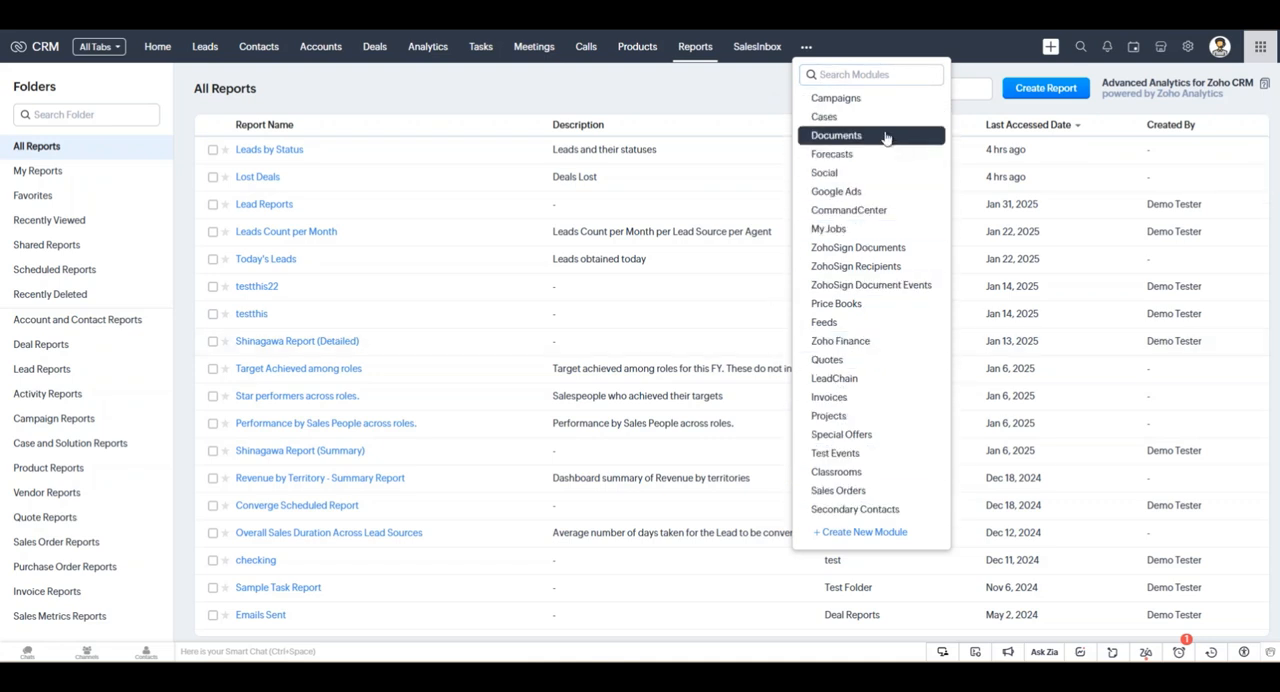
left_click(607, 78)
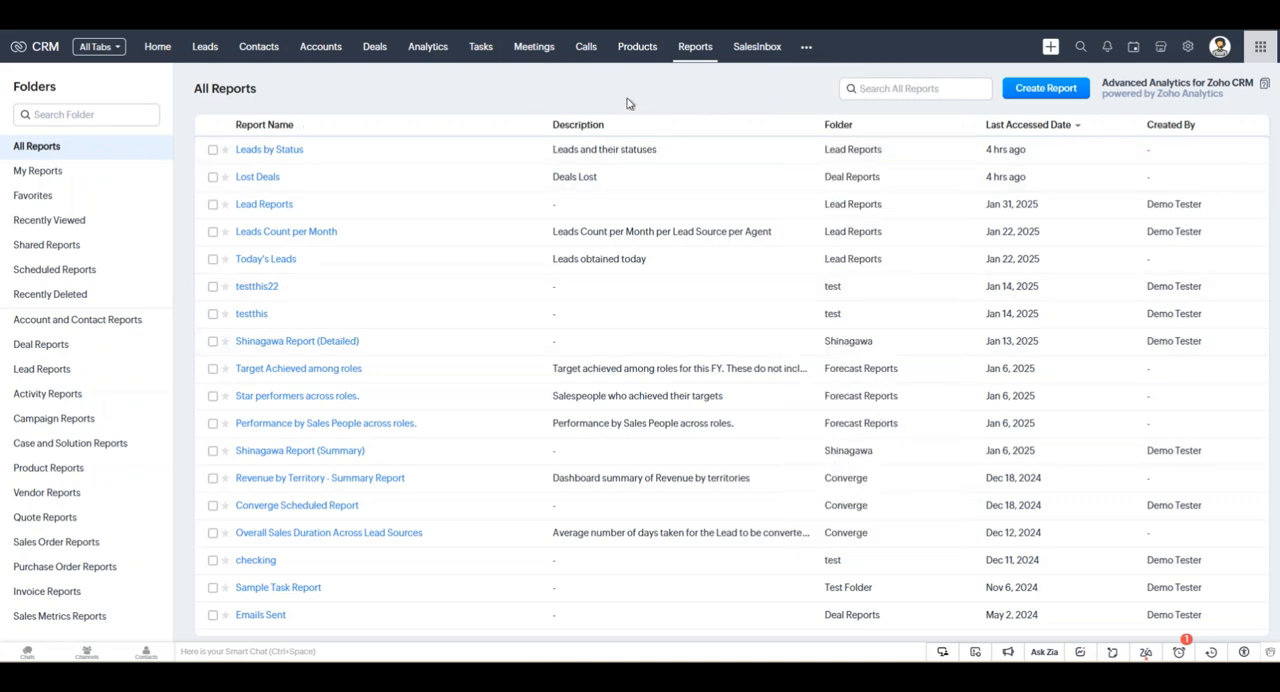
left_click(1046, 90)
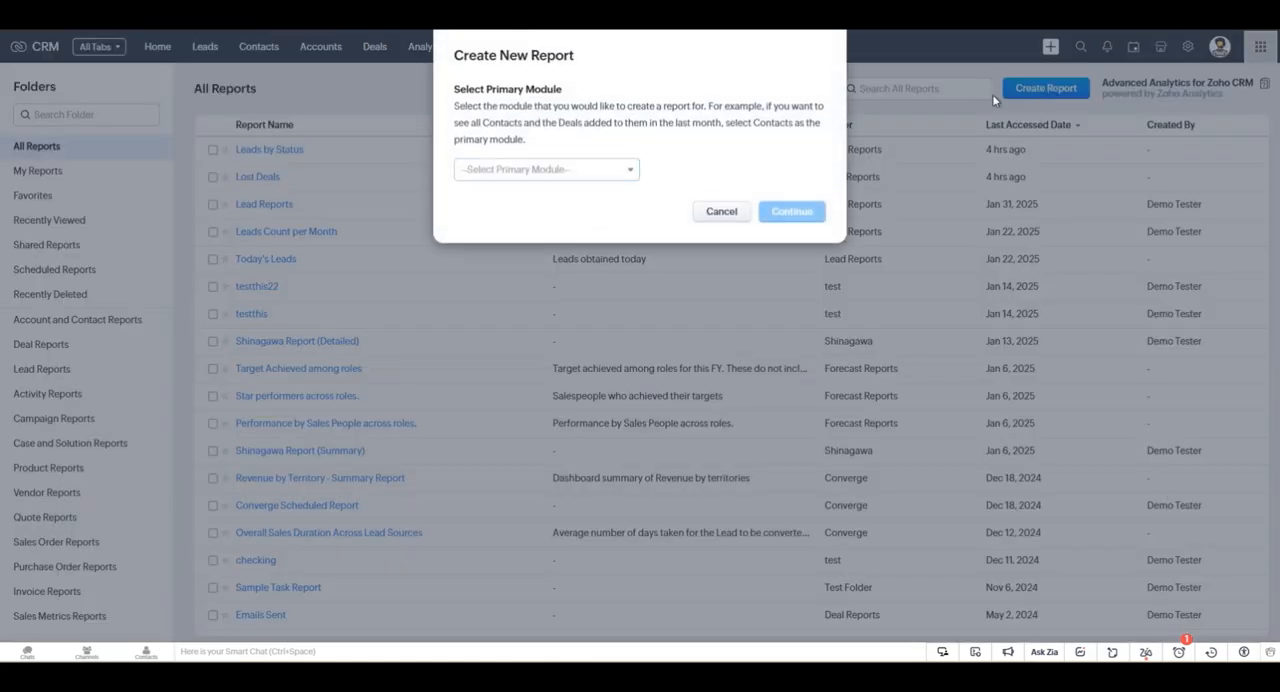
left_click(536, 172)
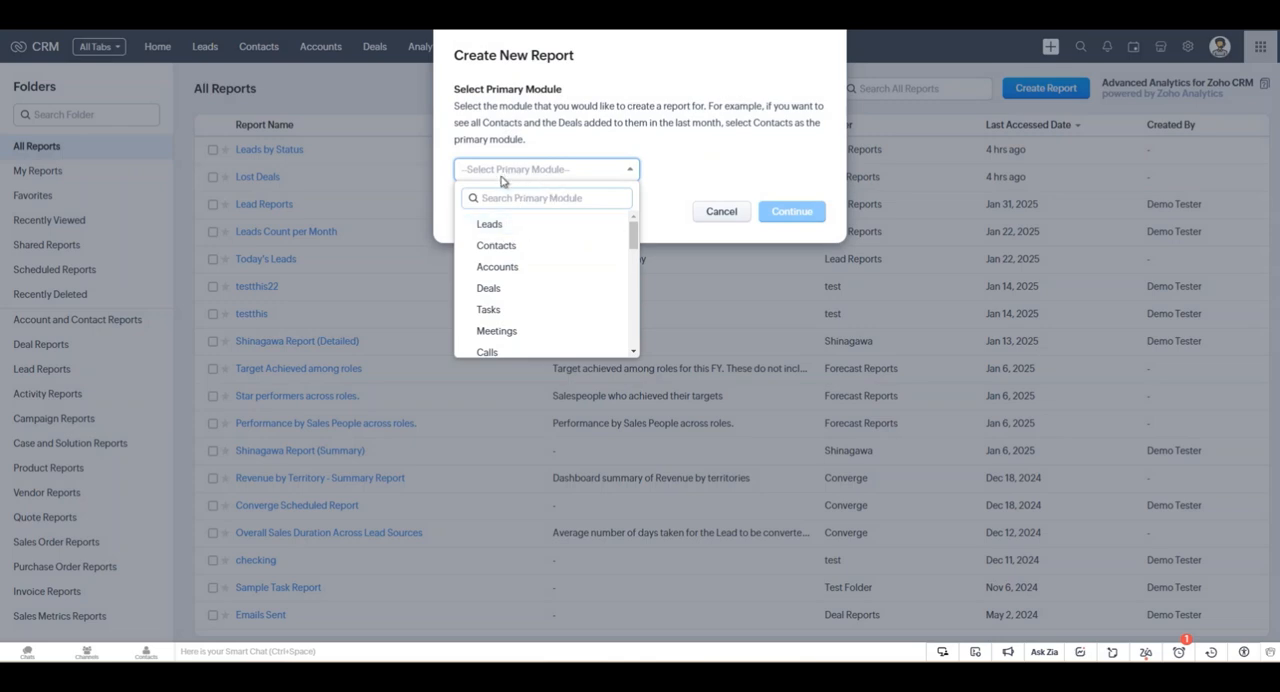
left_click(514, 229)
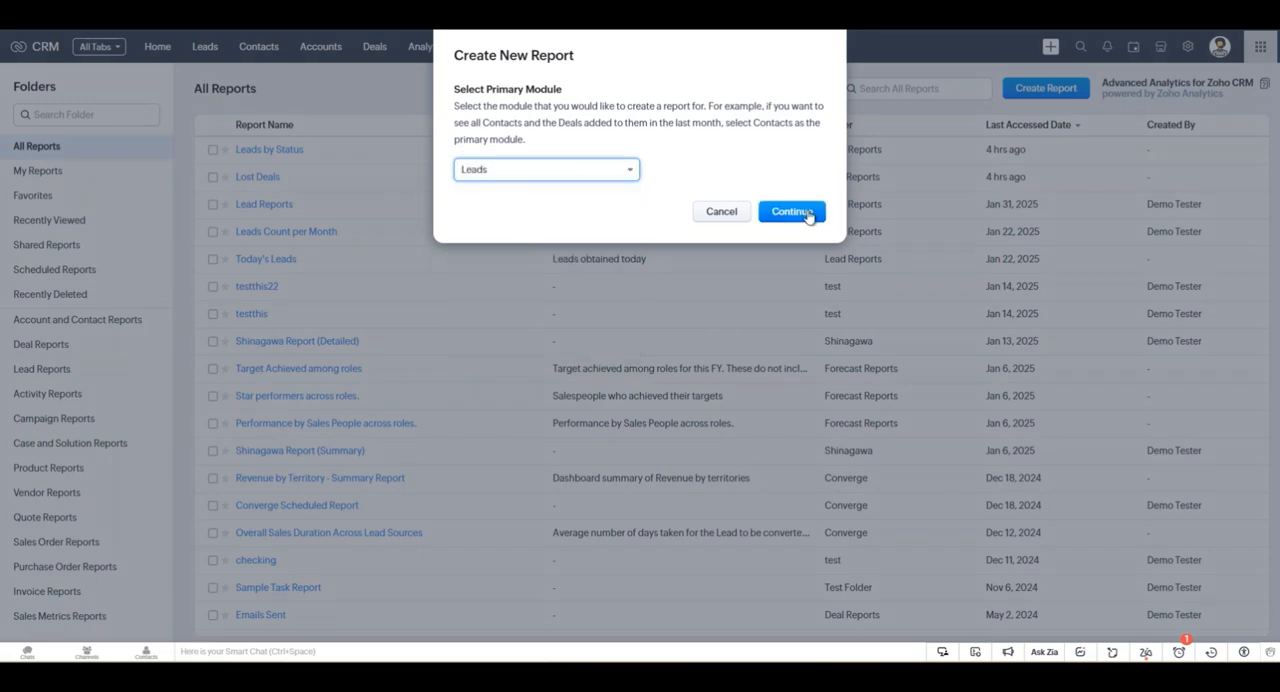
left_click(808, 214)
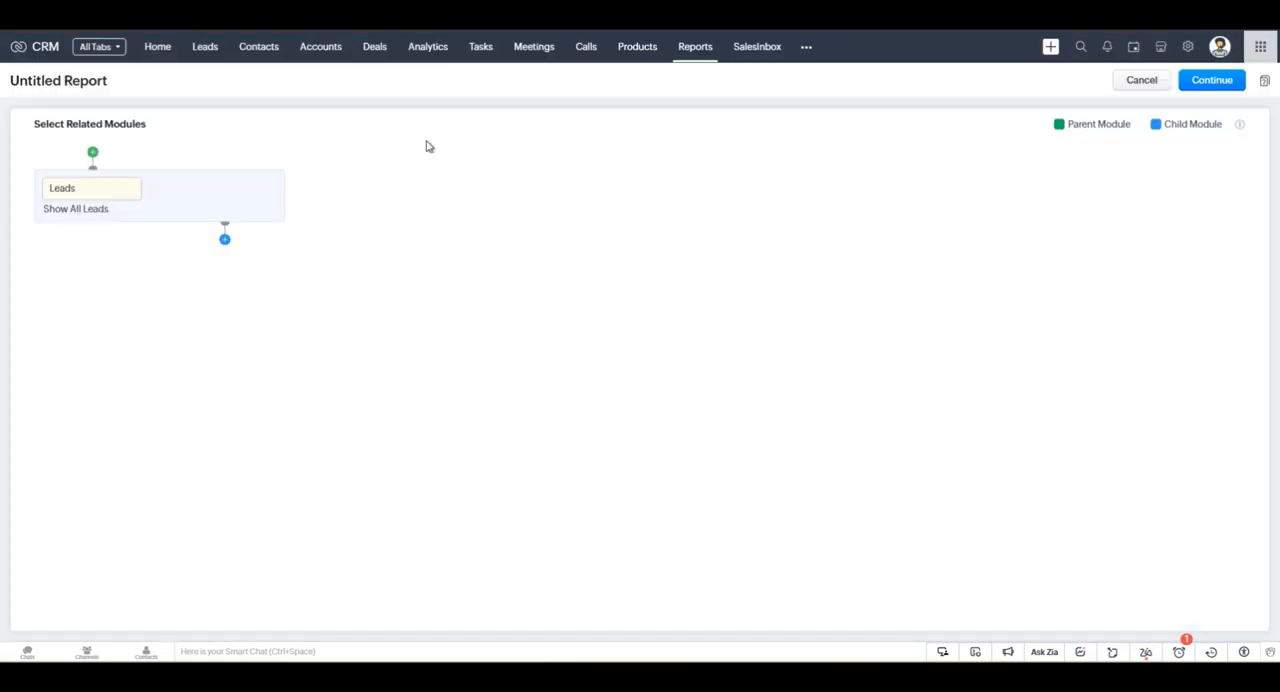
left_click(225, 241)
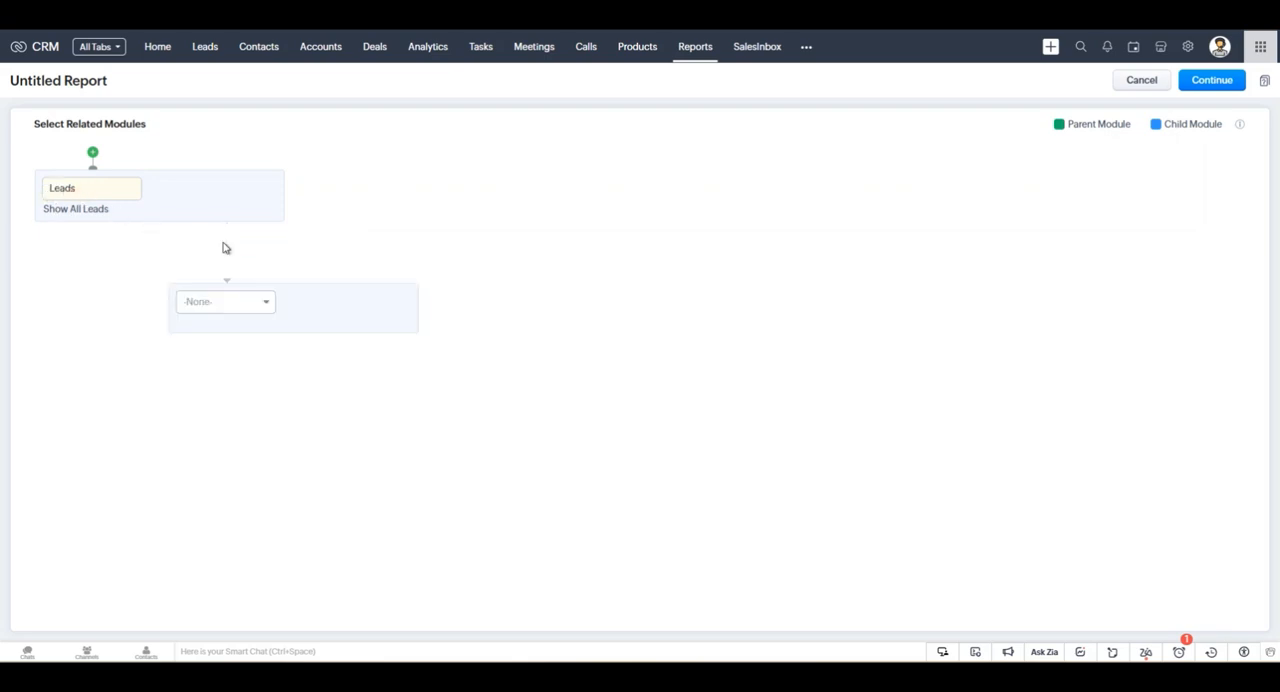
left_click(246, 303)
scroll(324, 440, "down", 5)
left_click(280, 264)
left_click(401, 302)
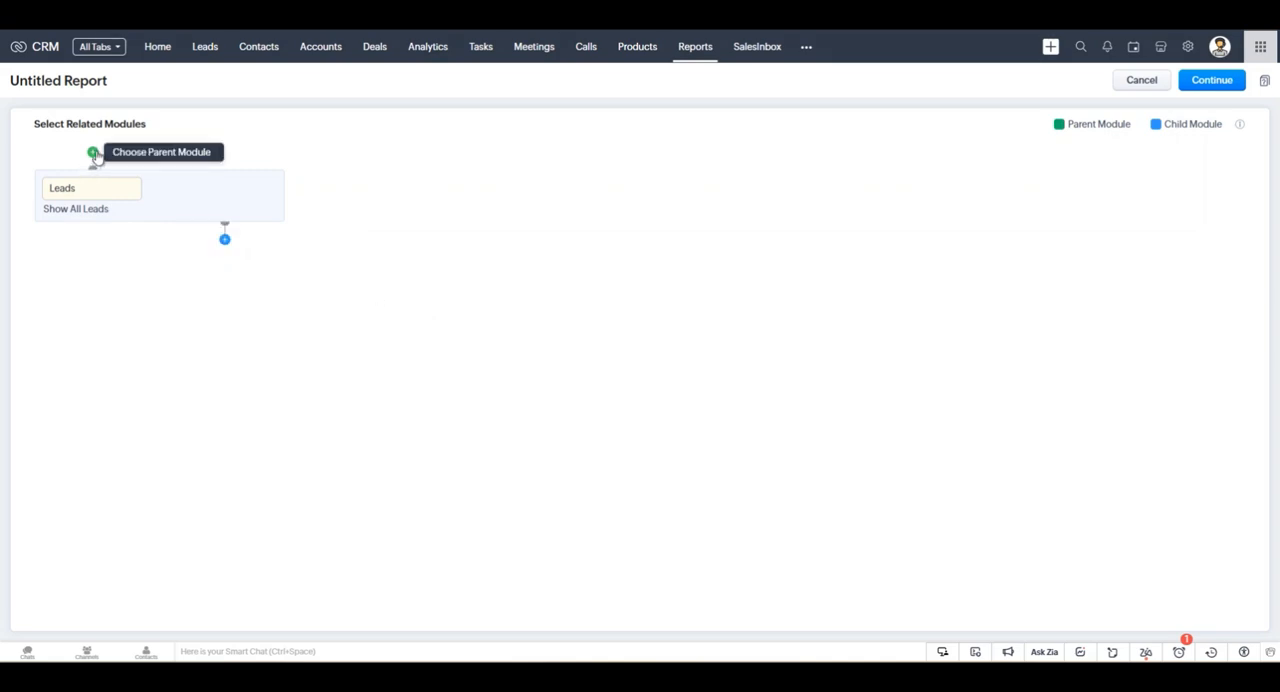
left_click(93, 154)
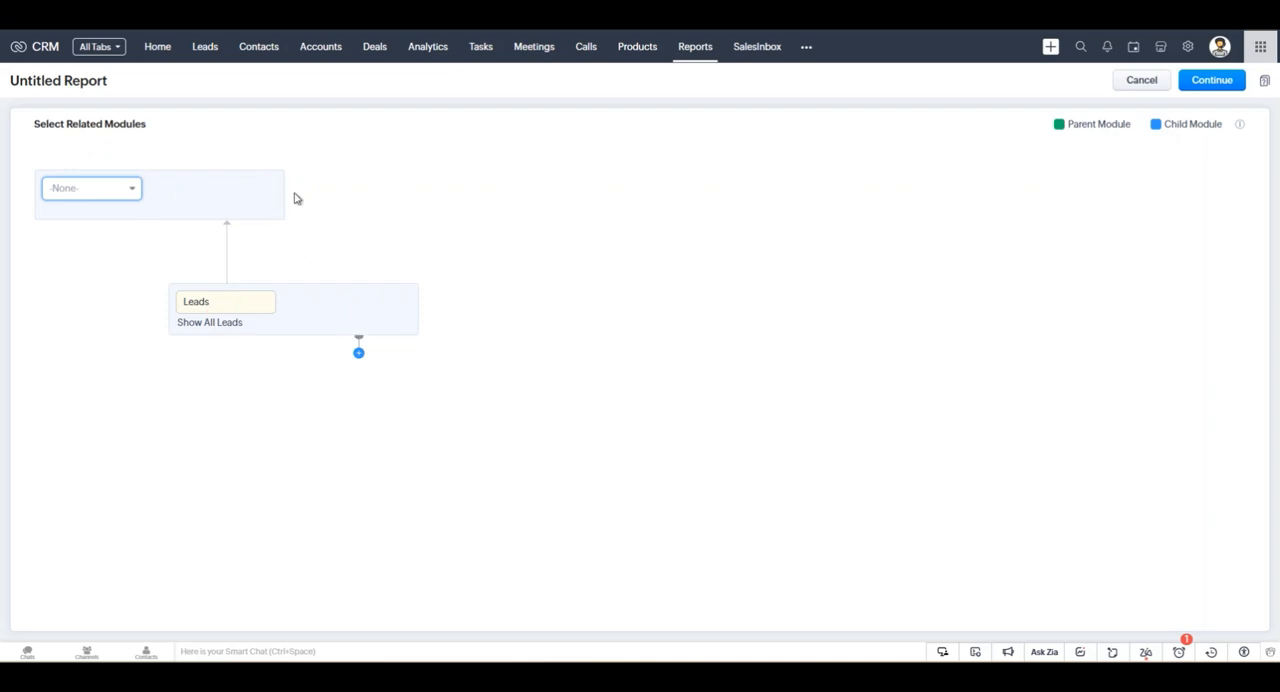
left_click(264, 196)
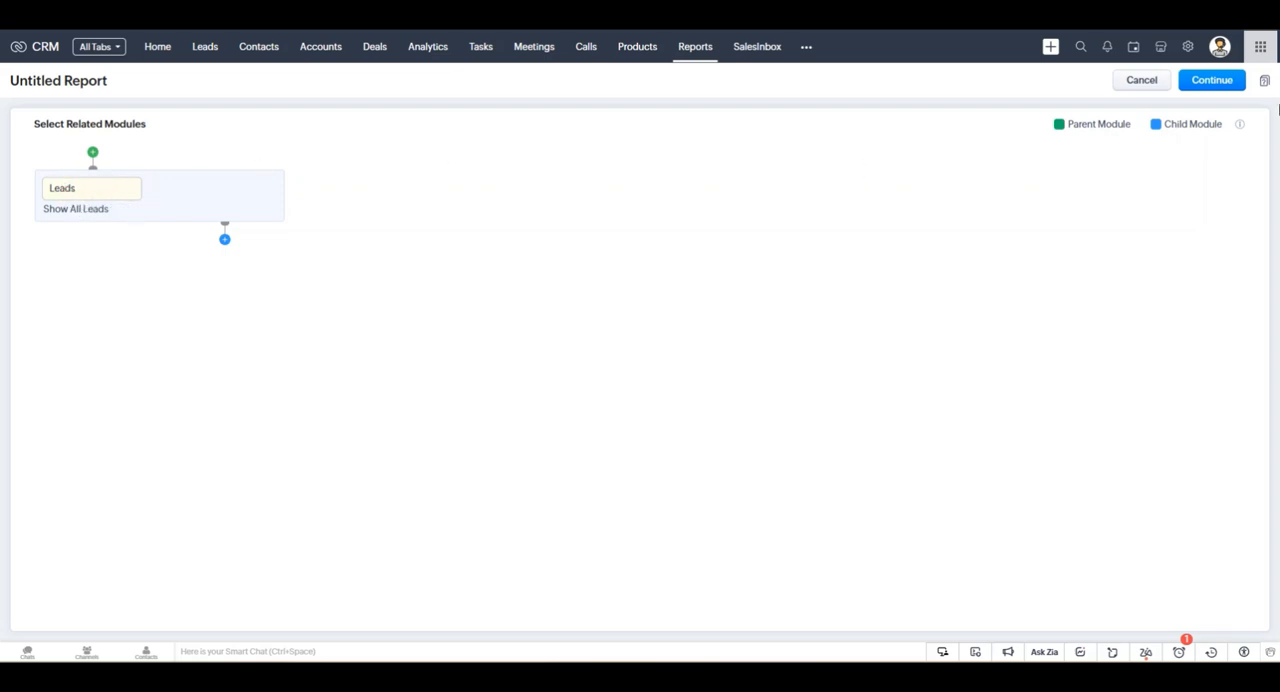
Continue without related modules and remove the Account Type, Address, Age and Agent columns from the report.
left_click(1213, 81)
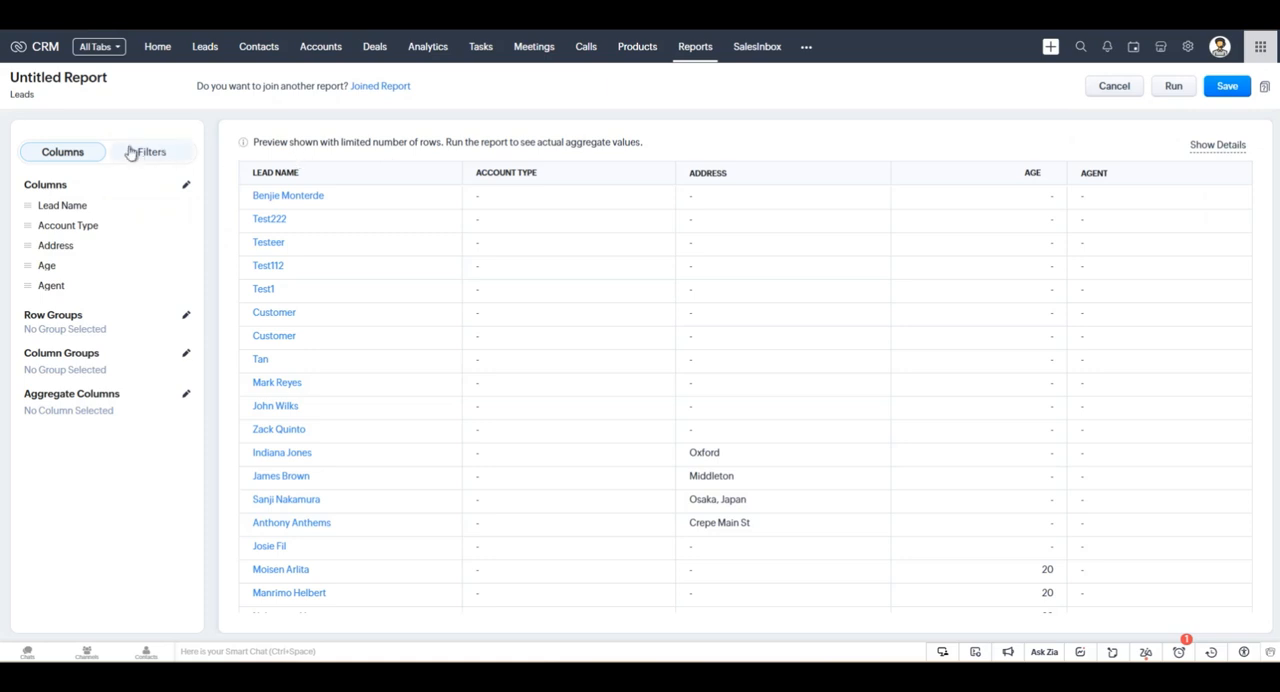
scroll(851, 249, "down", 1)
scroll(1083, 283, "up", 1)
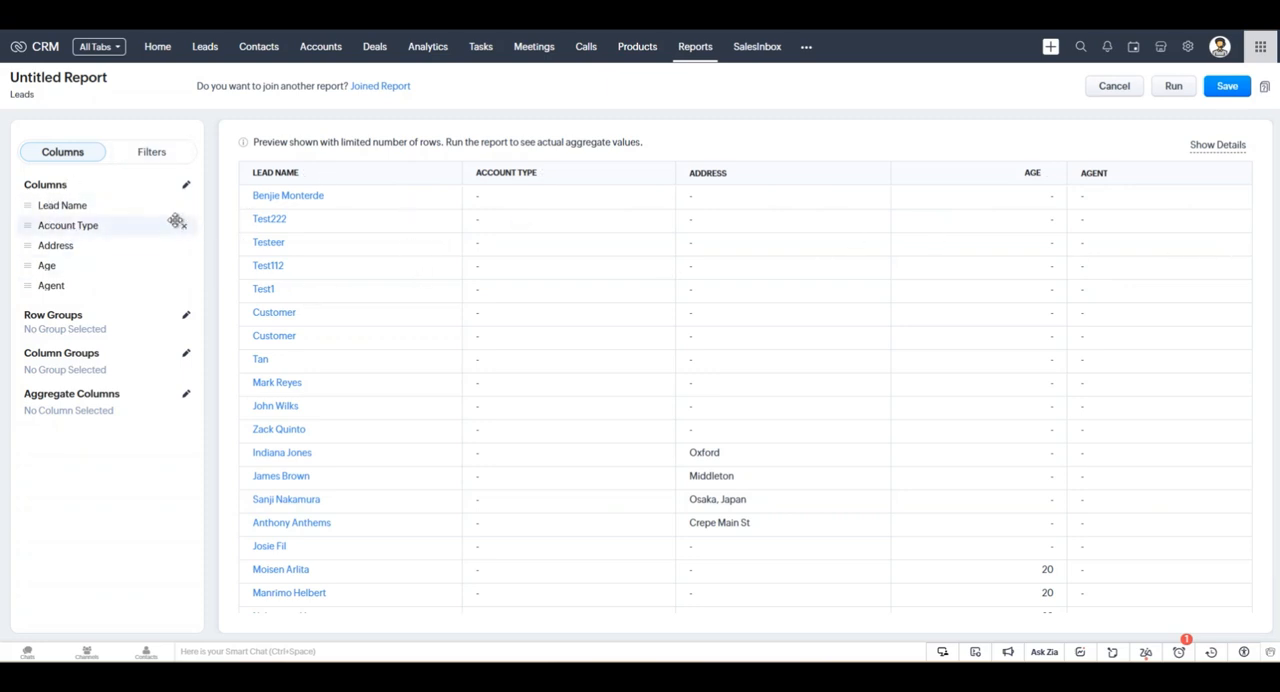
left_click(185, 226)
left_click(185, 226)
left_click(185, 226)
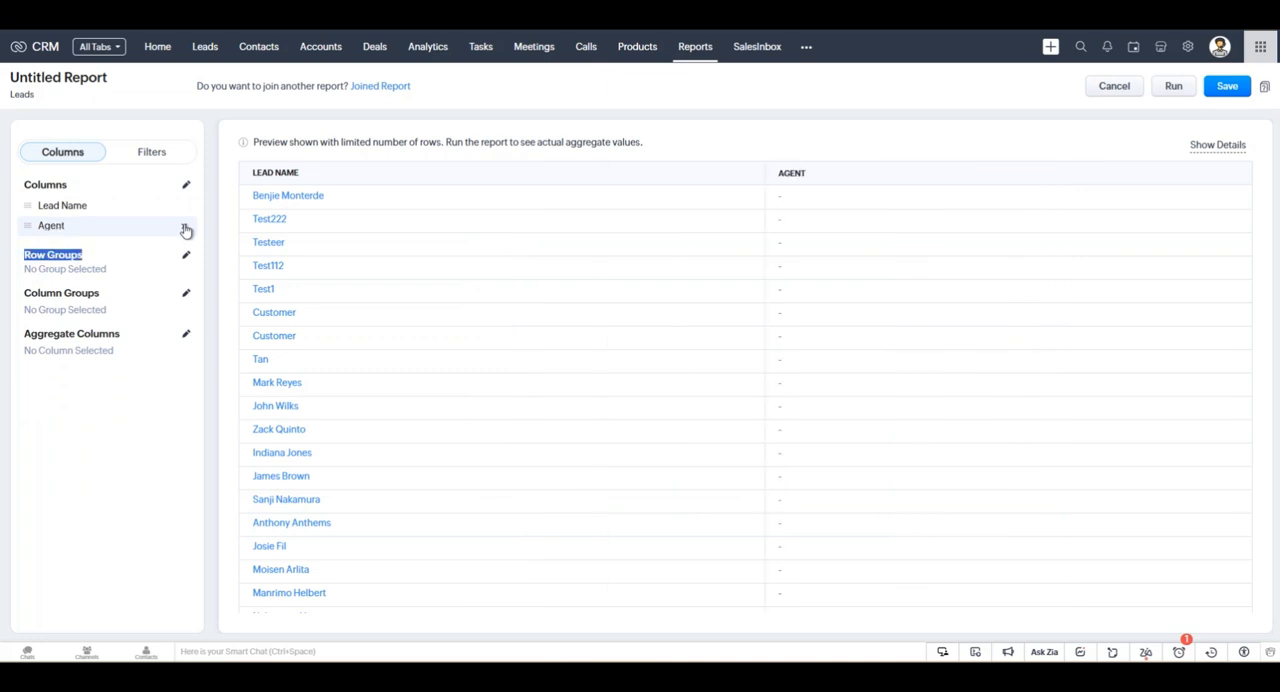
double_click(185, 226)
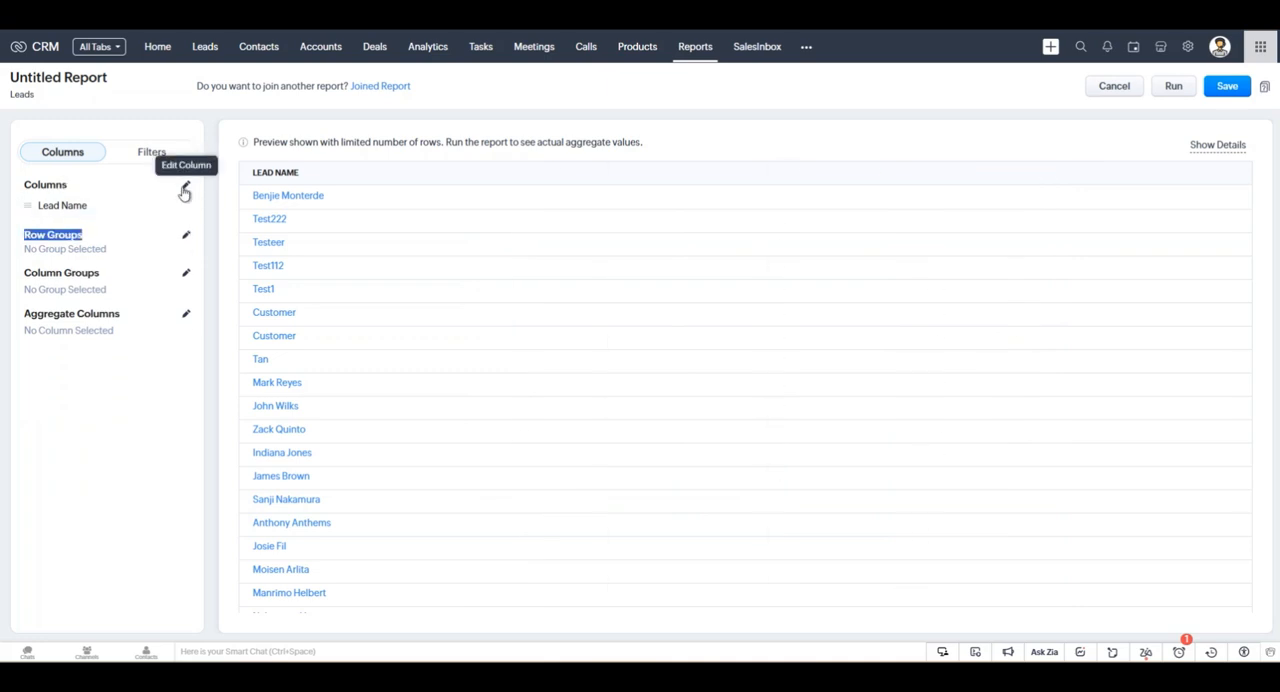
Add the Lead Status, Lead Source and Lead Owner columns to the report.
left_click(185, 190)
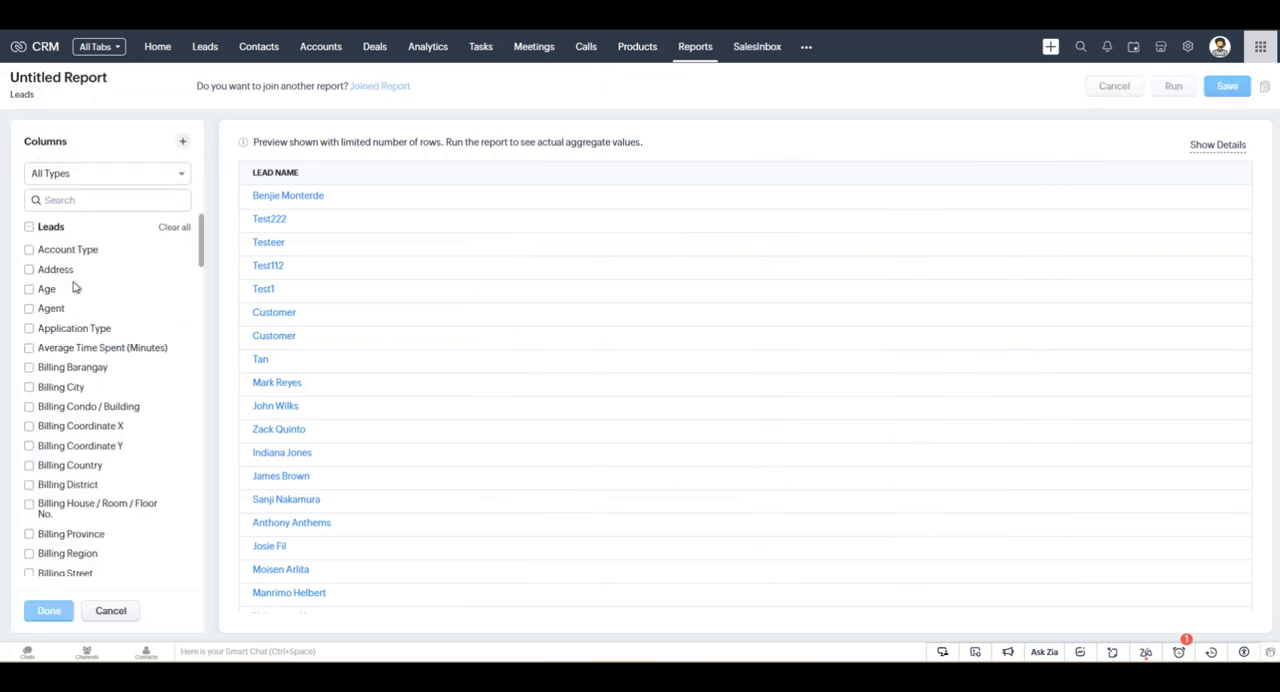
scroll(60, 310, "down", 3)
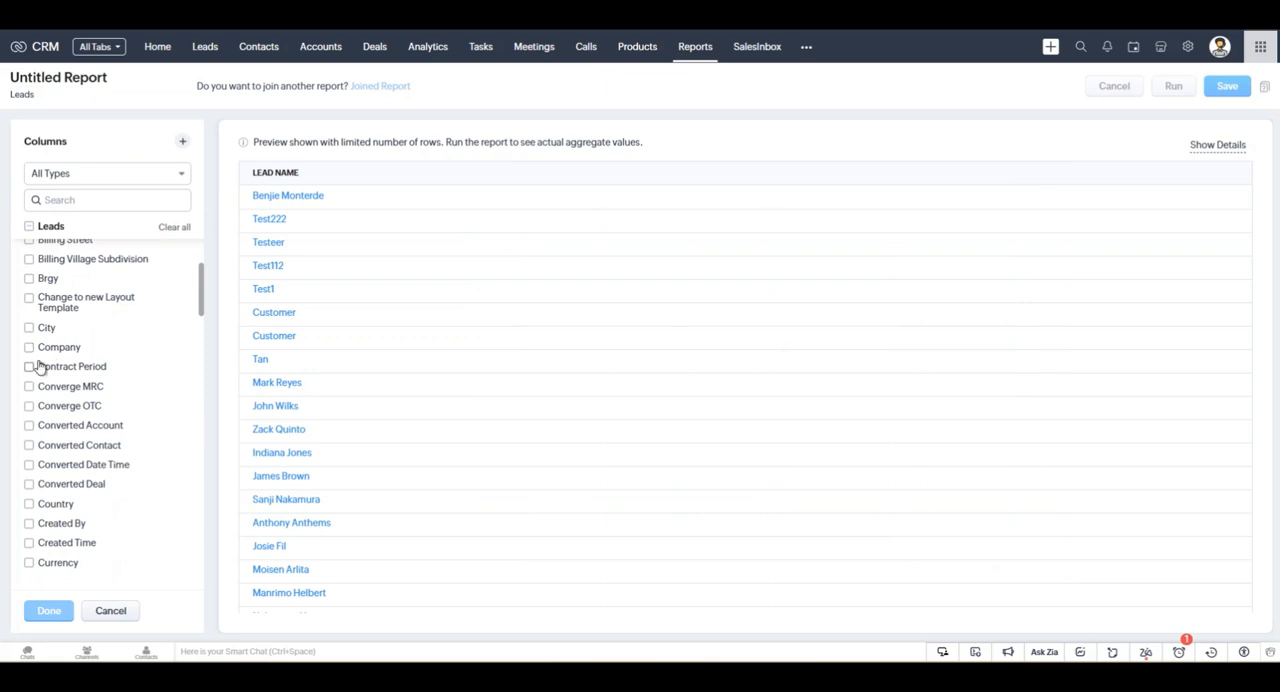
scroll(38, 370, "down", 5)
left_click(111, 205)
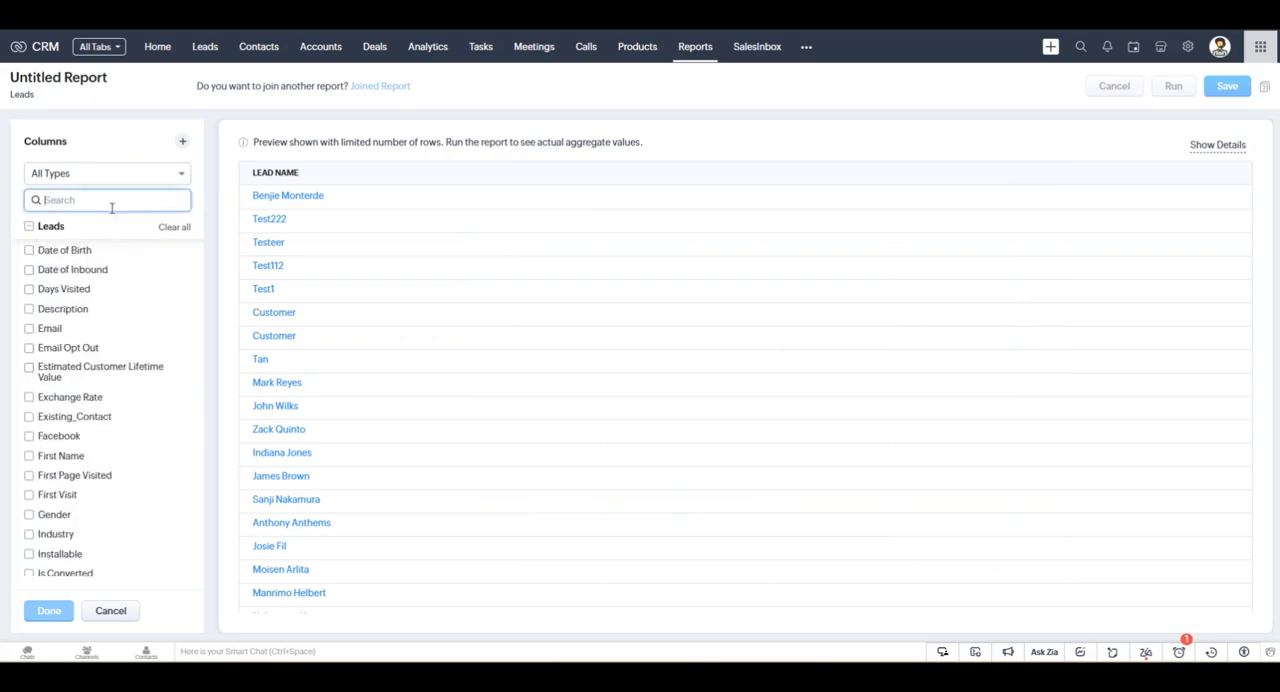
type("lead")
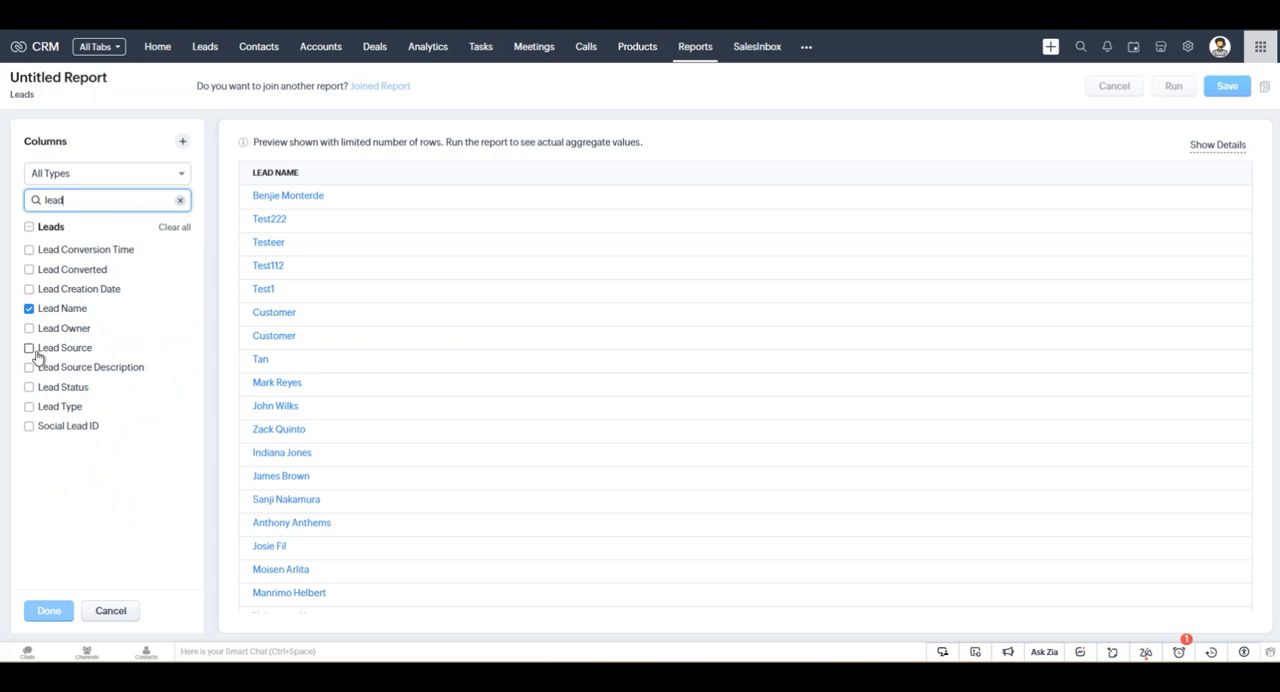
left_click(45, 391)
left_click(42, 349)
left_click(55, 330)
left_click(50, 613)
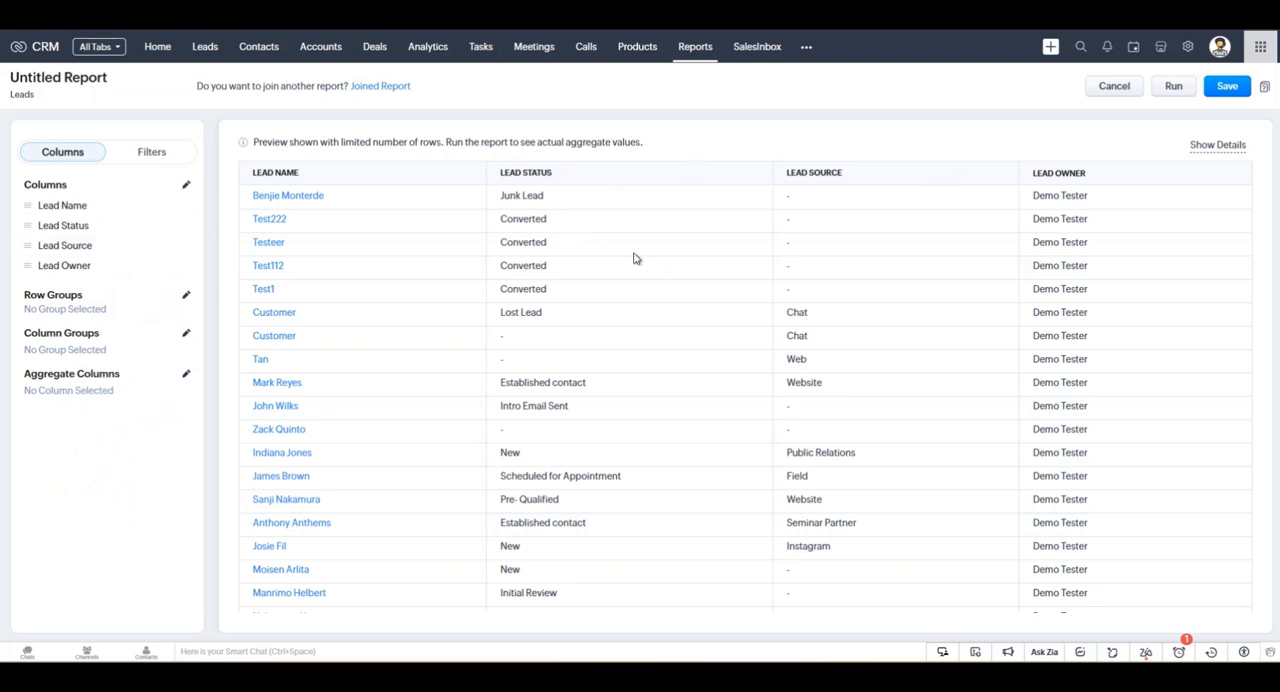
scroll(420, 220, "down", 1)
scroll(480, 306, "up", 1)
left_click_drag(24, 297, 57, 297)
left_click(66, 298)
left_click_drag(162, 155, 143, 173)
left_click(165, 166)
Add a quick view filter that limits the report to leads whose Lead Status is New.
left_click(156, 158)
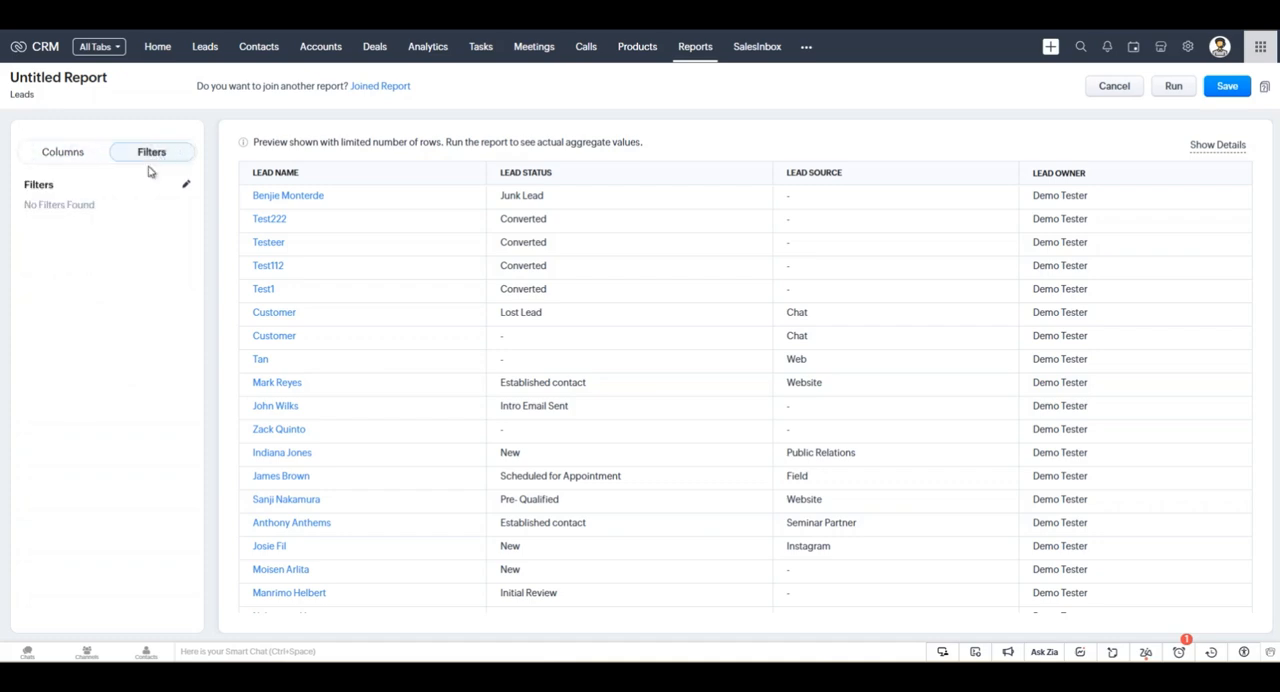
left_click(185, 185)
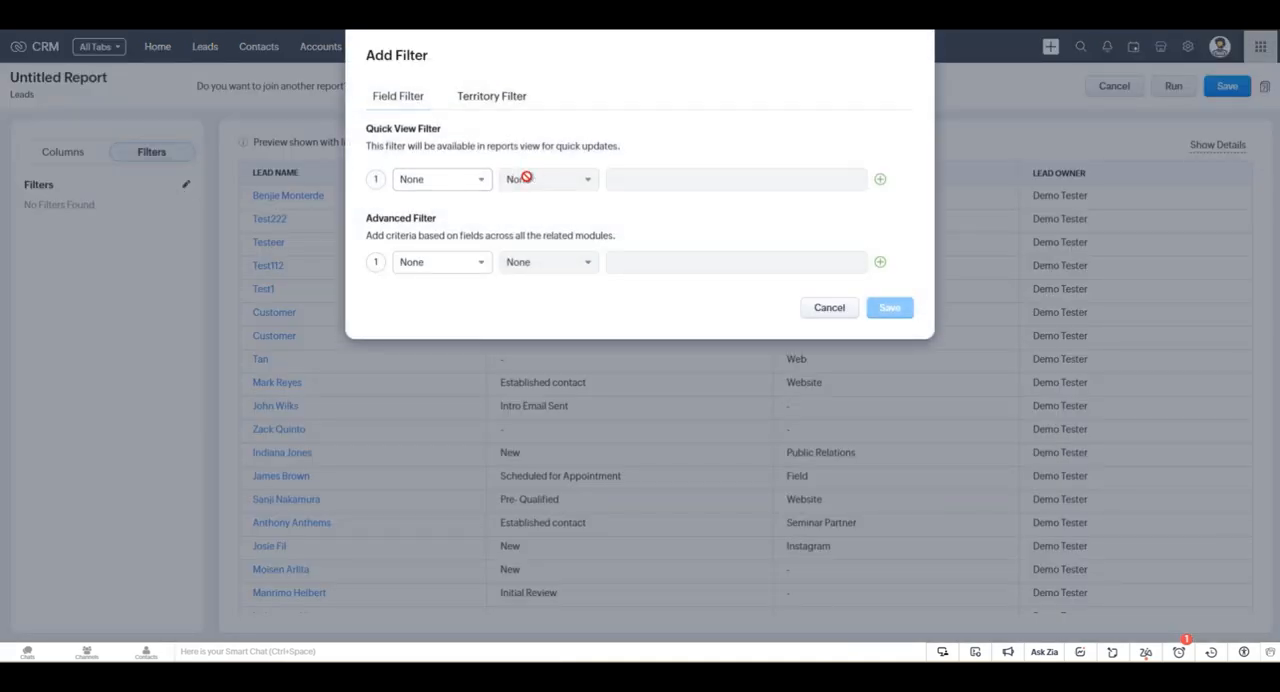
left_click(477, 182)
type("lead")
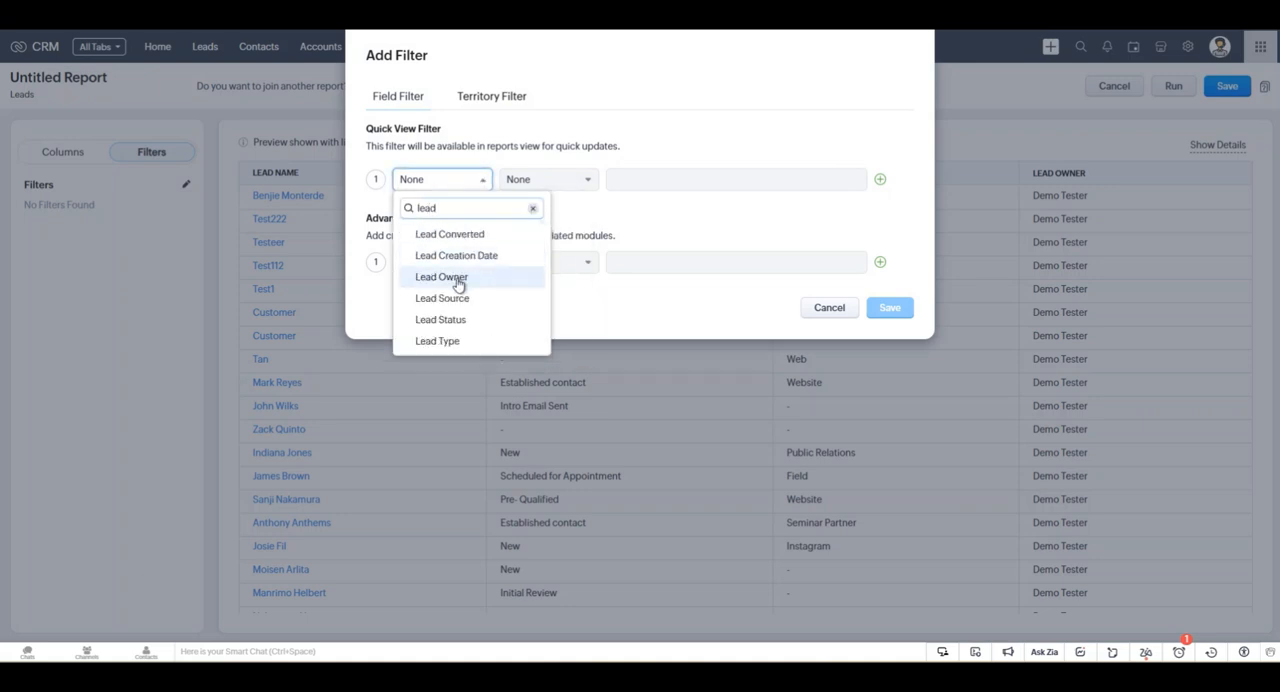
left_click(462, 319)
left_click(634, 180)
left_click(640, 204)
left_click(890, 228)
left_click(882, 310)
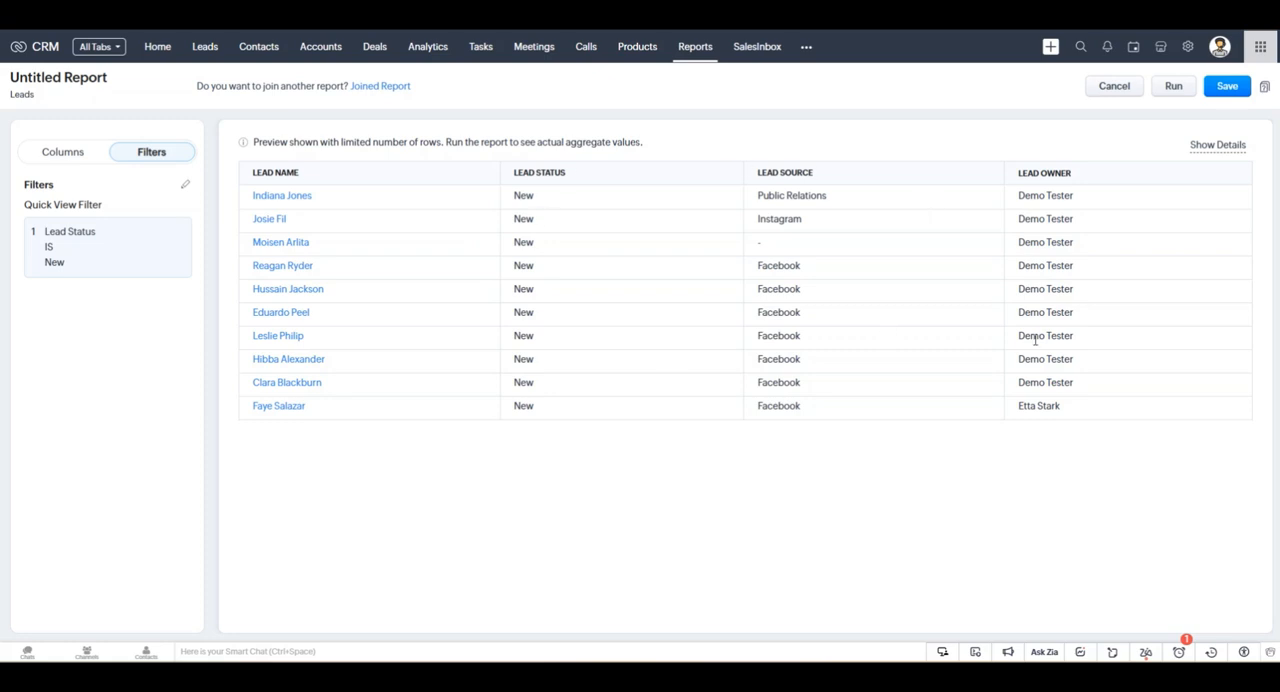
Remove the Lead Status quick view filter by setting its field to None and save the filters.
left_click(185, 184)
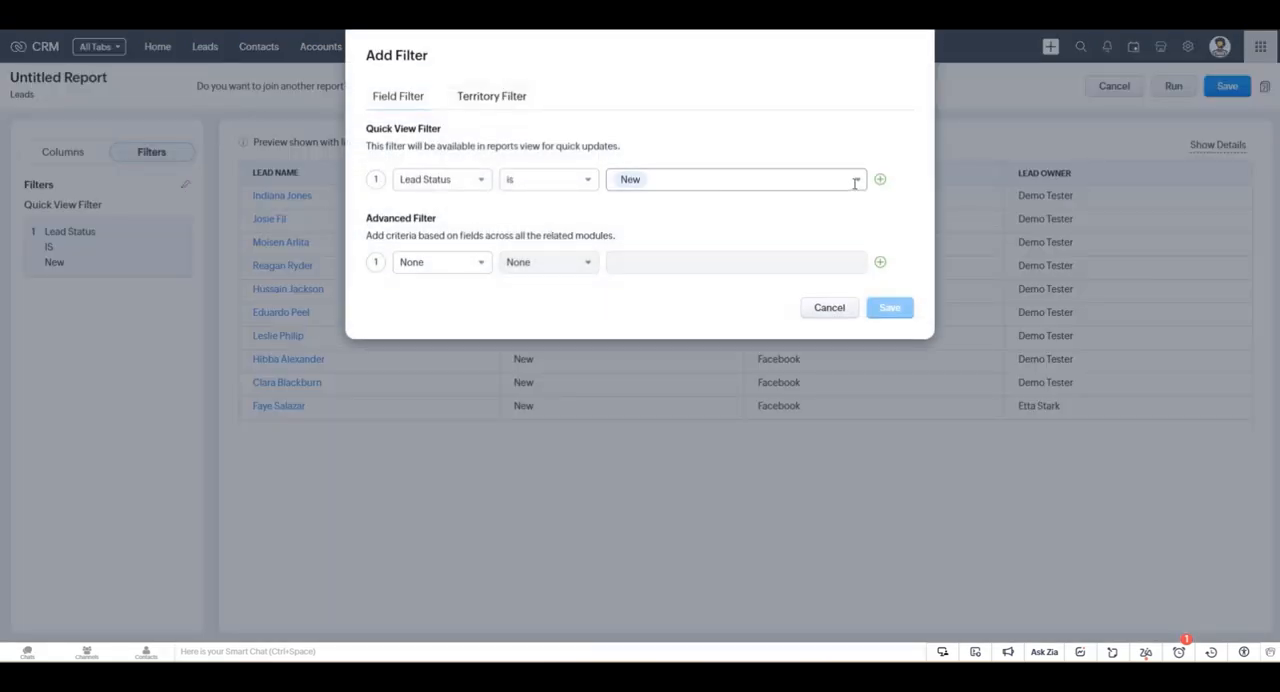
left_click(472, 183)
scroll(423, 270, "up", 10)
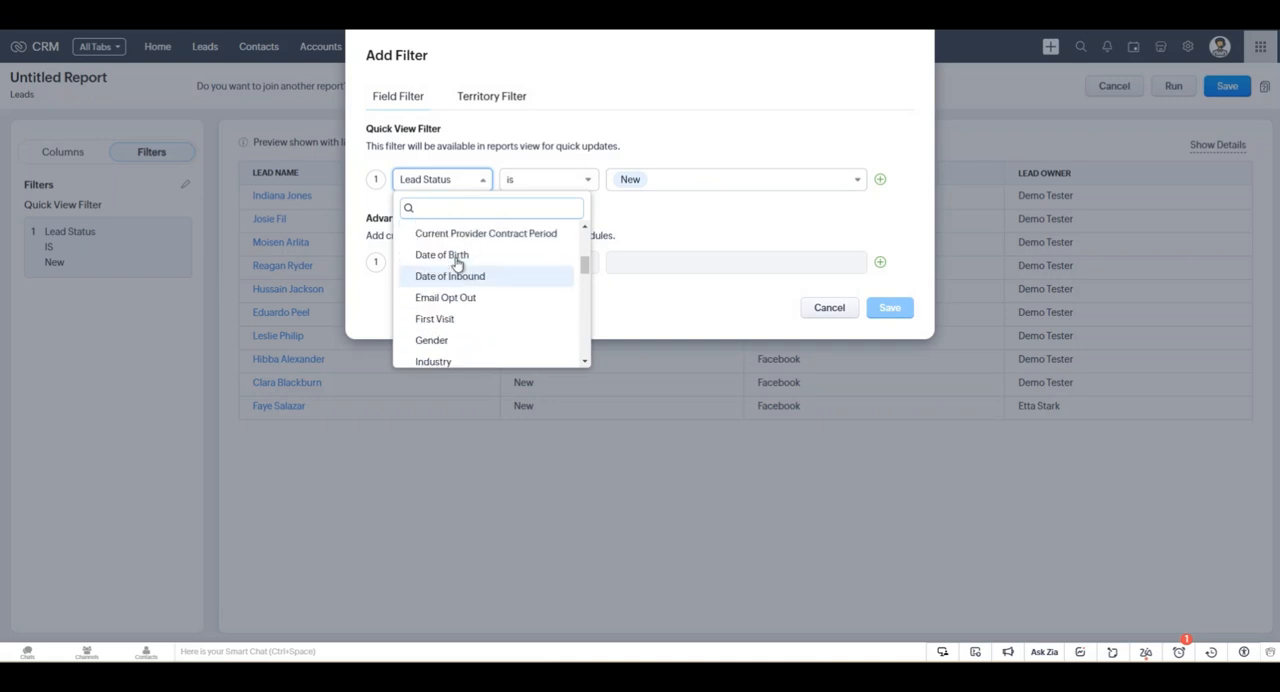
left_click(443, 236)
left_click(893, 311)
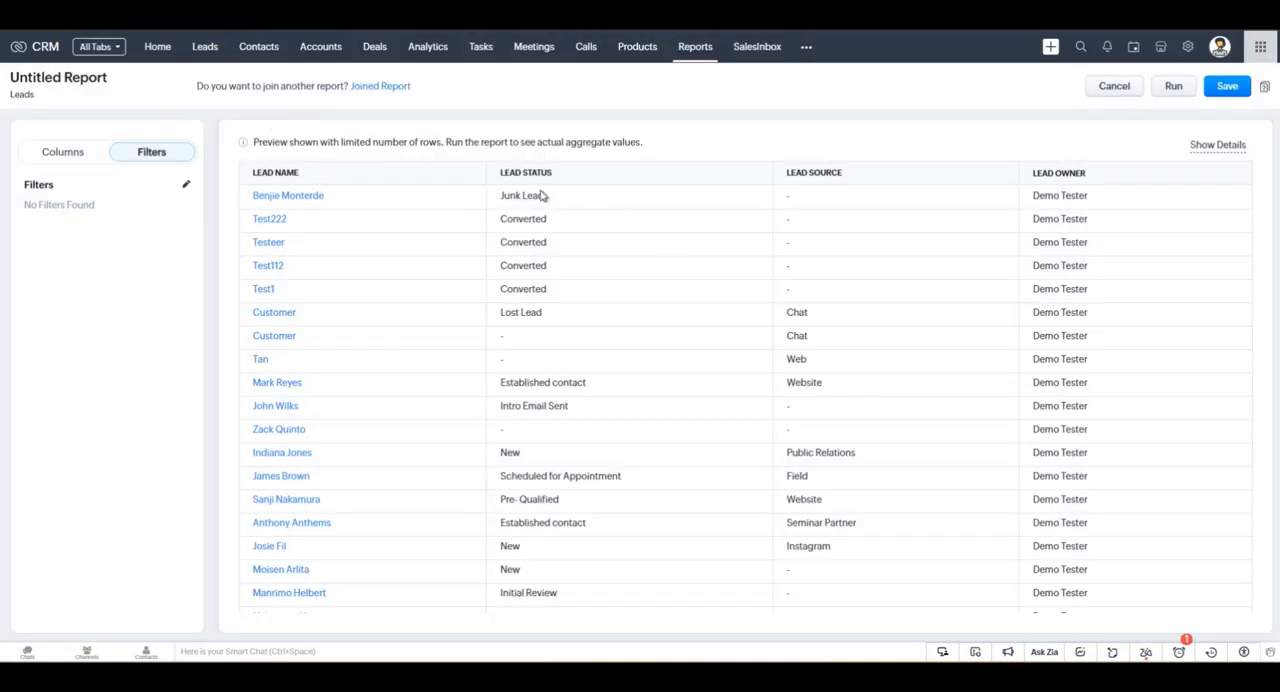
Group the report's rows by Lead Status.
left_click(88, 152)
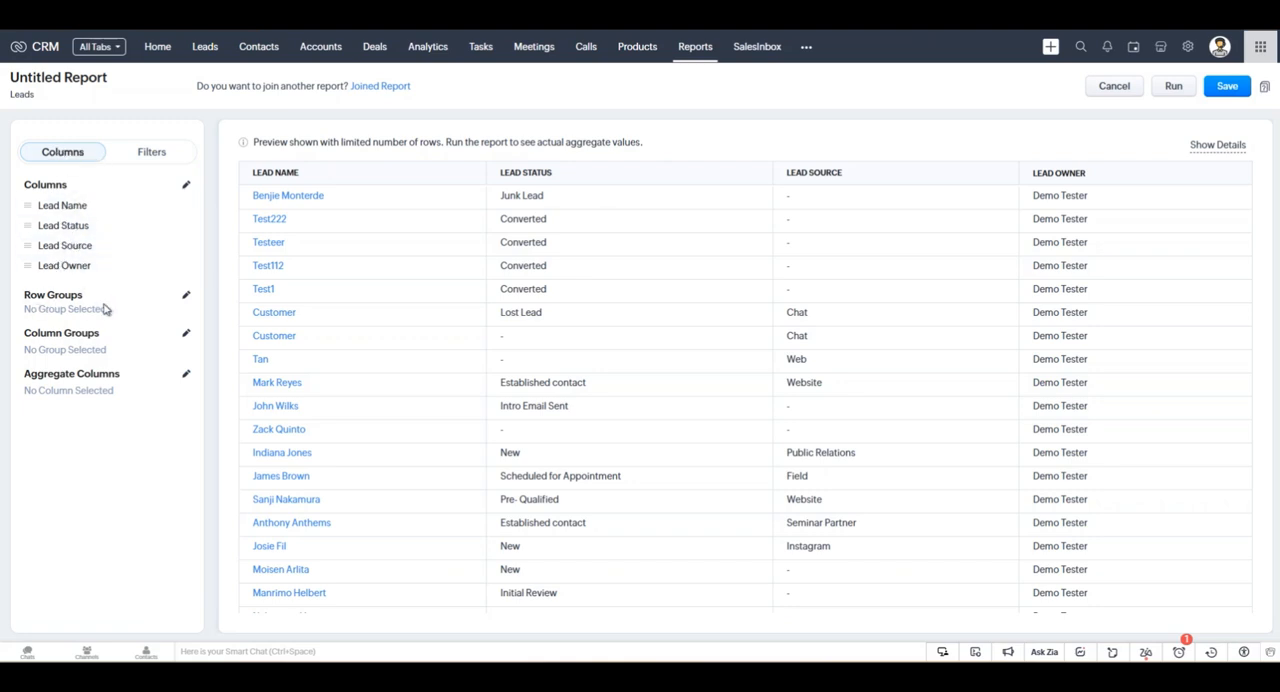
left_click(186, 300)
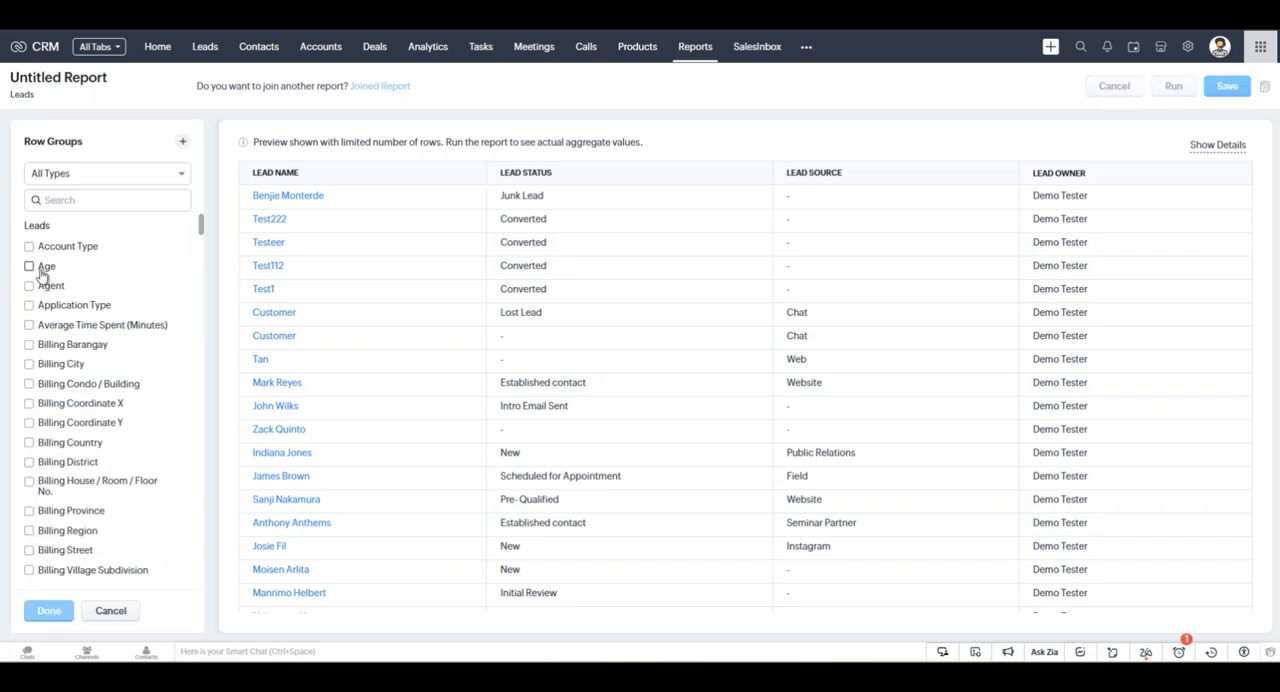
left_click(107, 201)
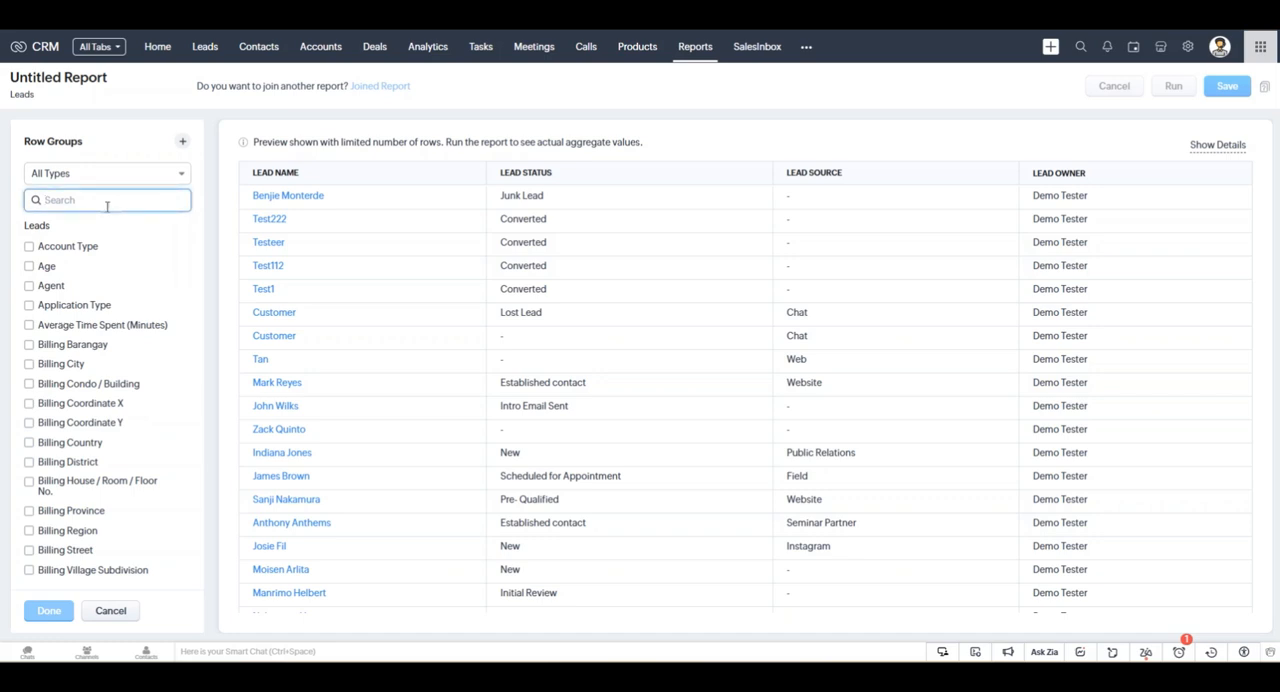
type("lea")
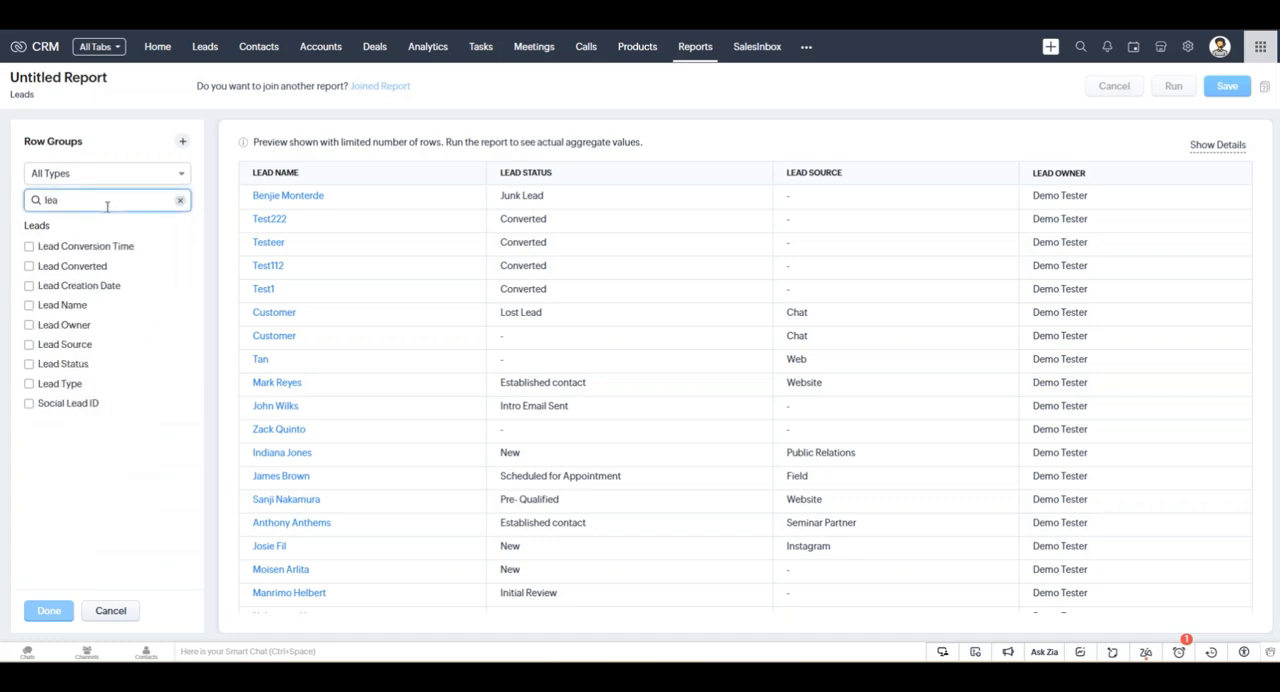
type("d s")
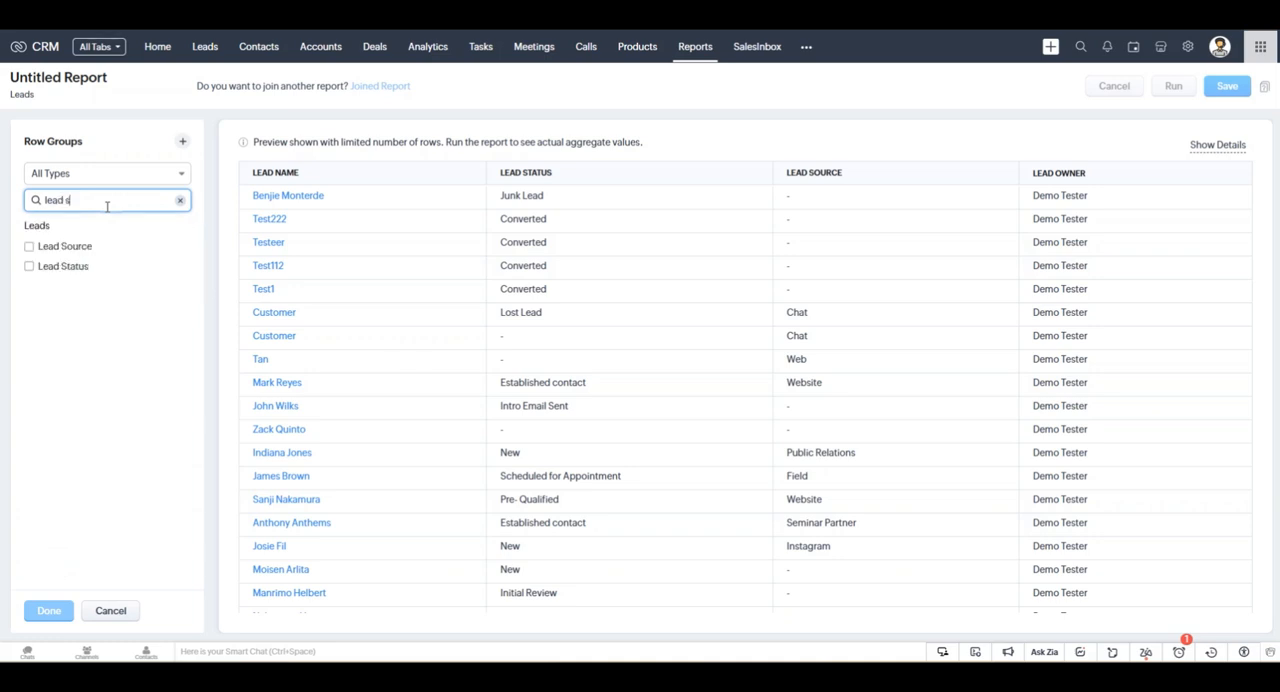
left_click(46, 266)
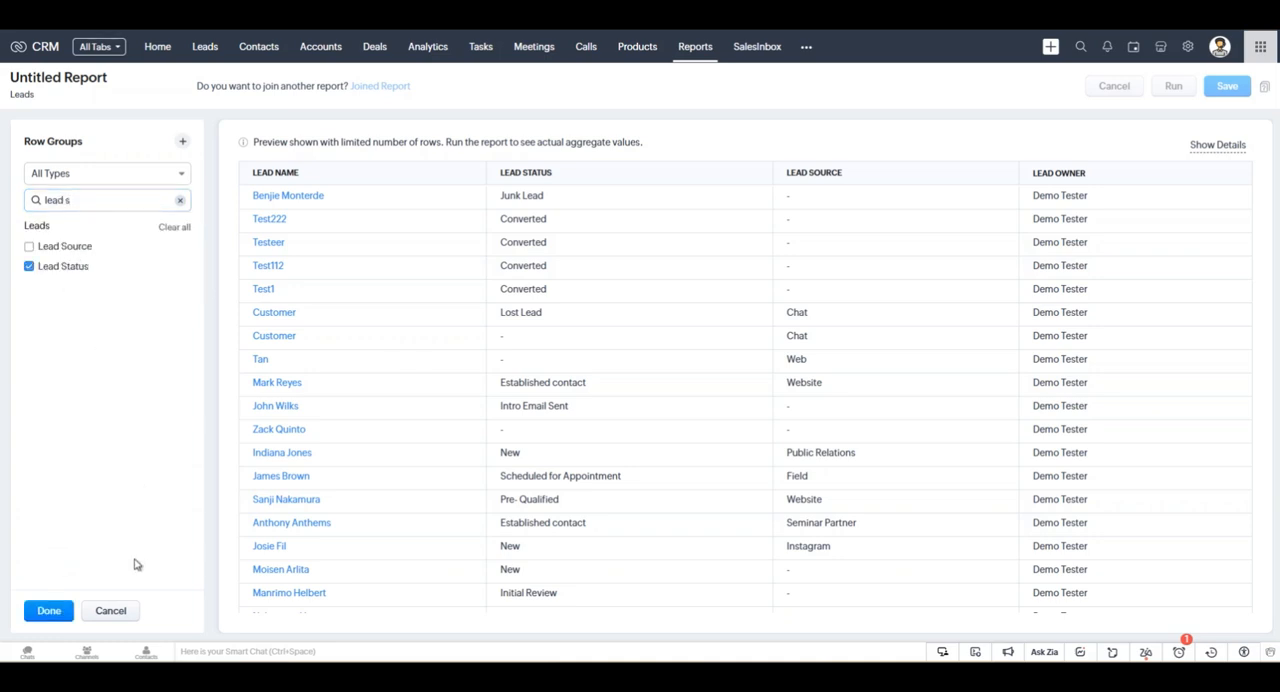
left_click(52, 610)
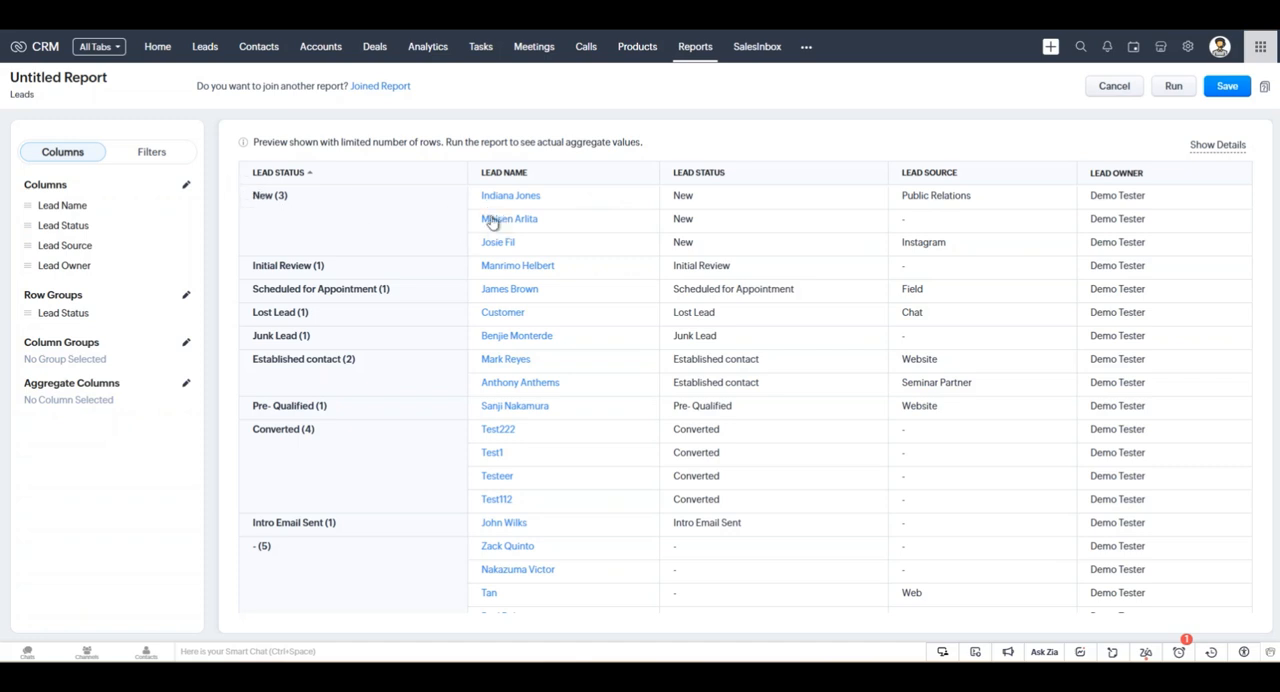
left_click_drag(480, 194, 549, 254)
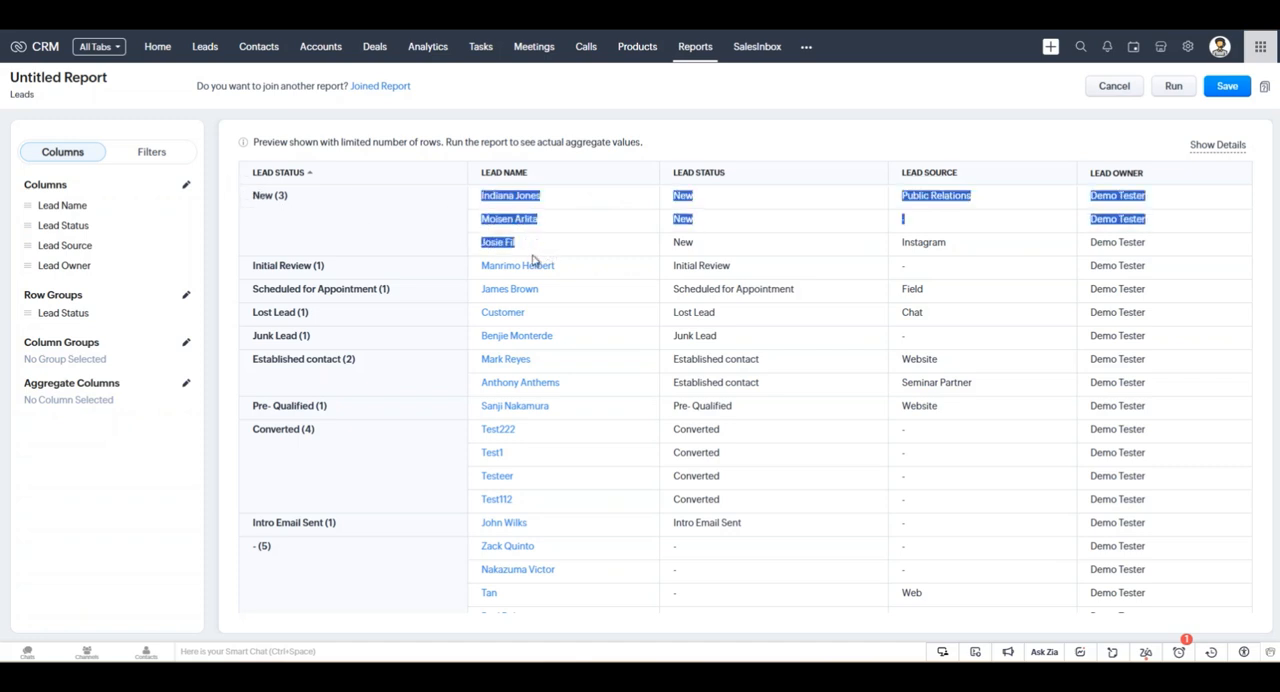
Examine the preview's leads under each Lead Status group, including the group with no status.
left_click_drag(476, 268, 617, 272)
scroll(525, 338, "down", 1)
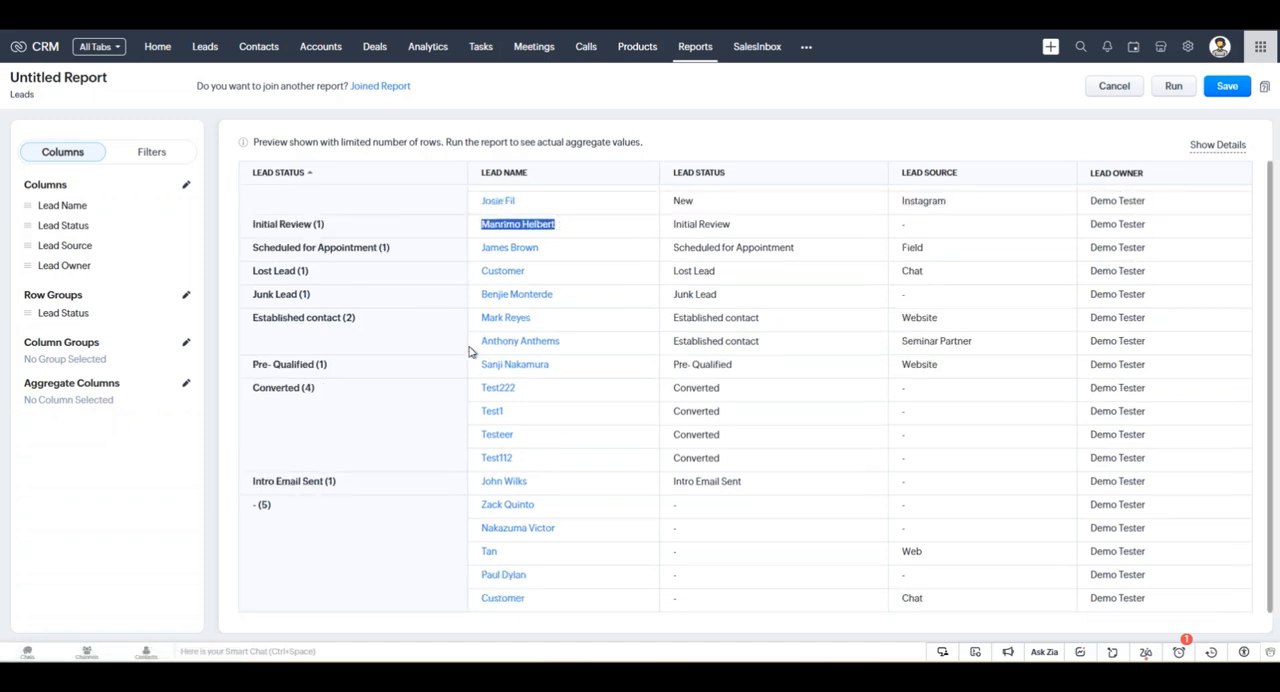
left_click_drag(467, 396, 561, 465)
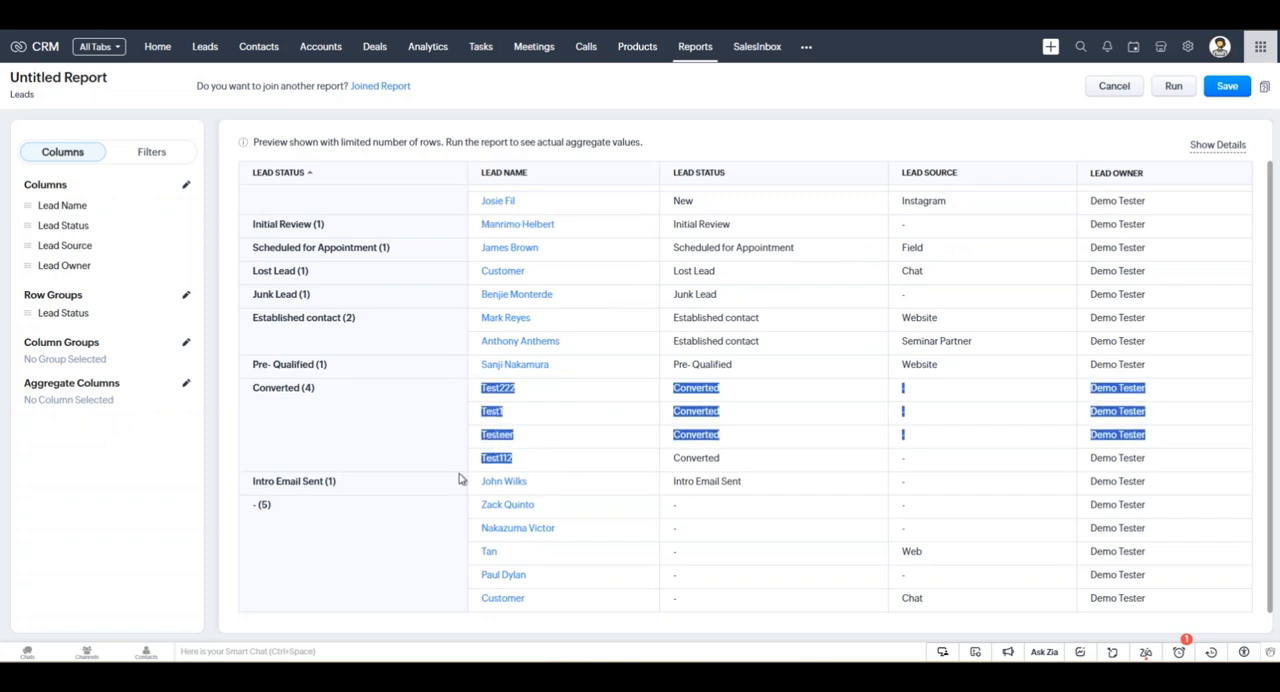
mouse_move(250, 512)
left_mouse_down()
mouse_move(294, 514)
mouse_move(254, 508)
left_mouse_up()
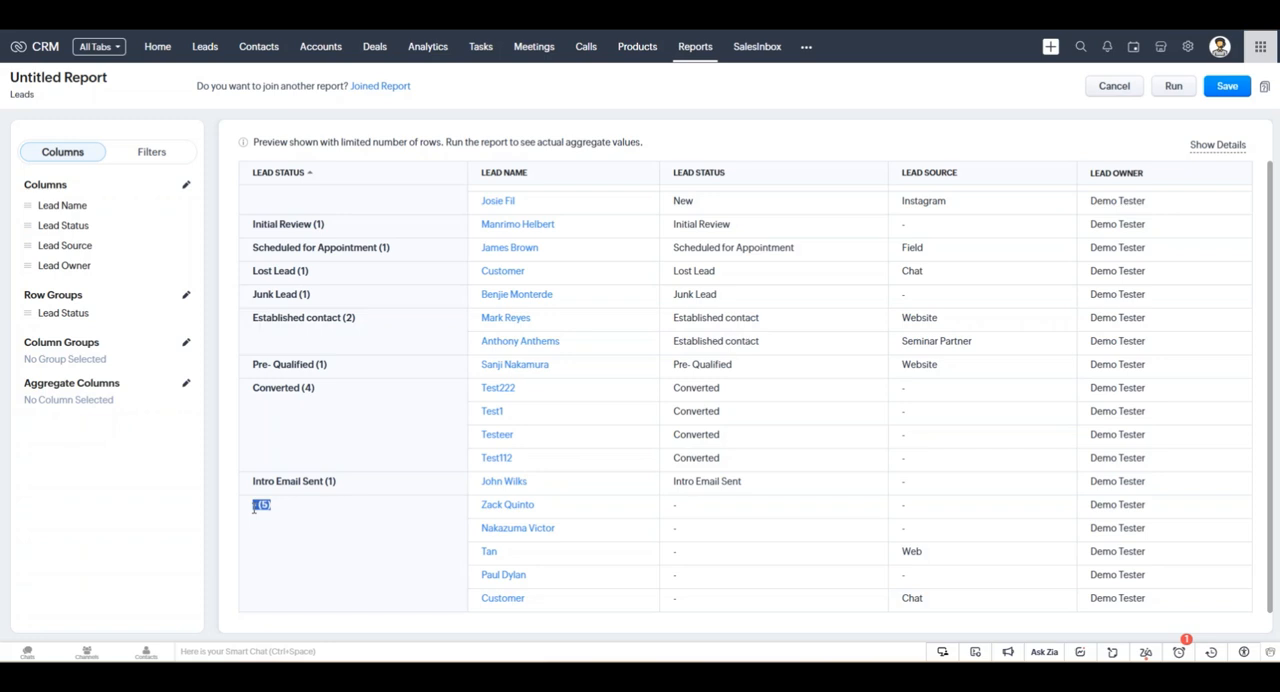
left_click(291, 517)
left_click_drag(473, 508, 703, 614)
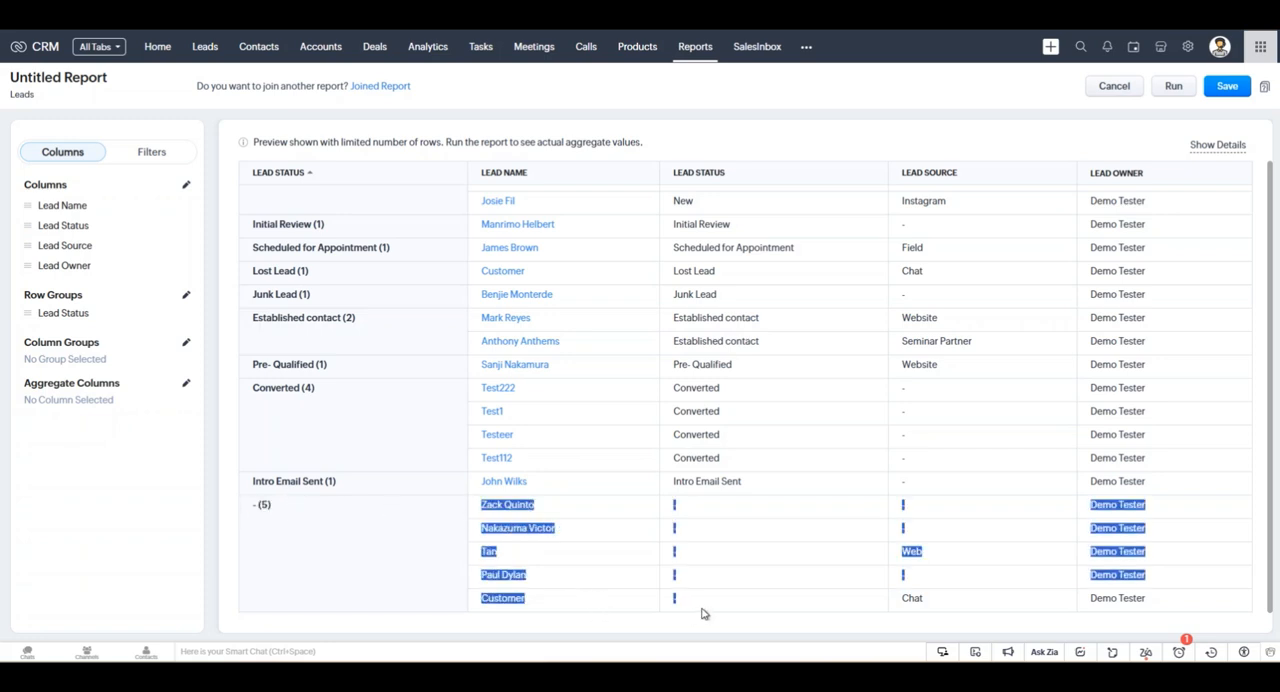
left_click(703, 614)
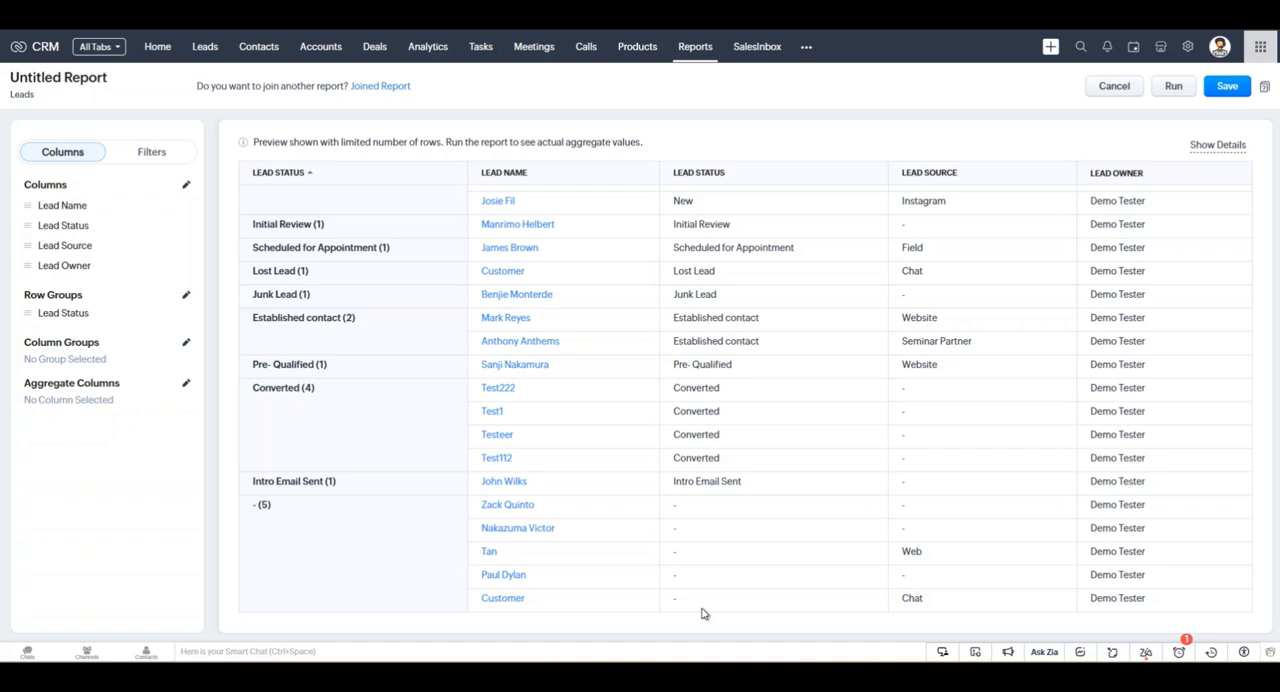
mouse_move(669, 509)
left_mouse_down()
mouse_move(686, 598)
mouse_move(690, 512)
left_mouse_up()
left_click(688, 602)
left_click(710, 526)
scroll(388, 502, "up", 1)
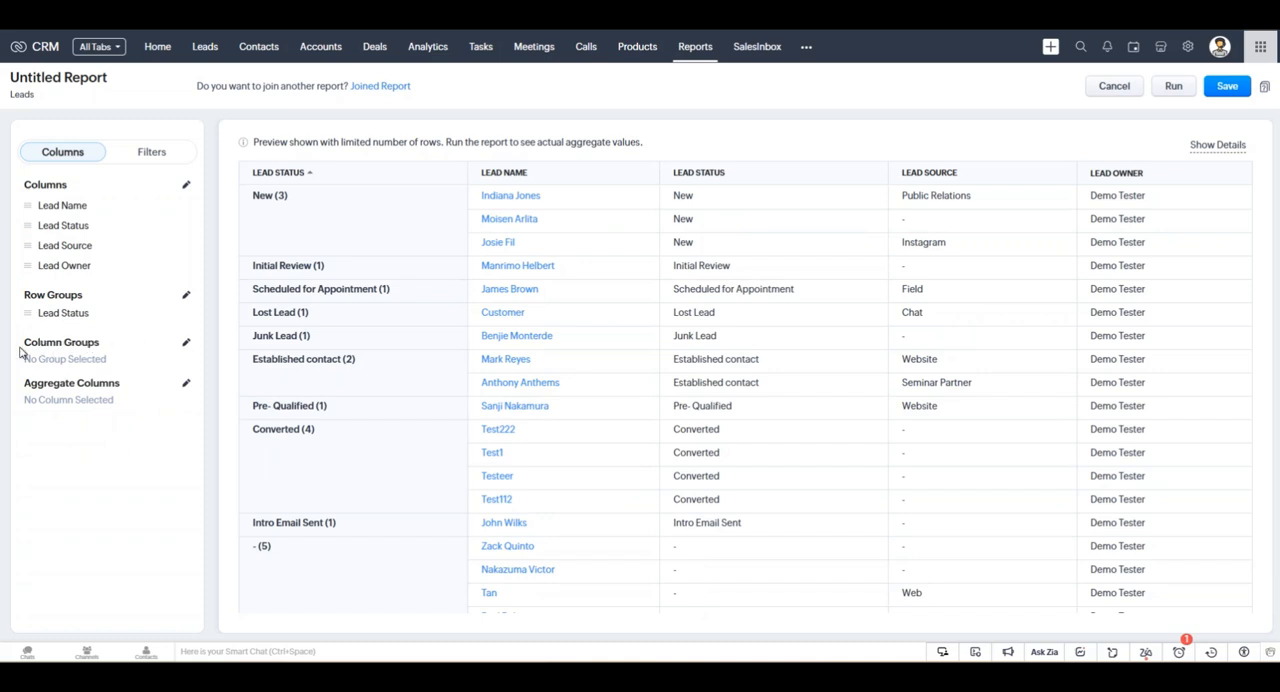
Group the report's columns by Lead Owner.
left_click_drag(34, 343, 88, 363)
left_click(89, 345)
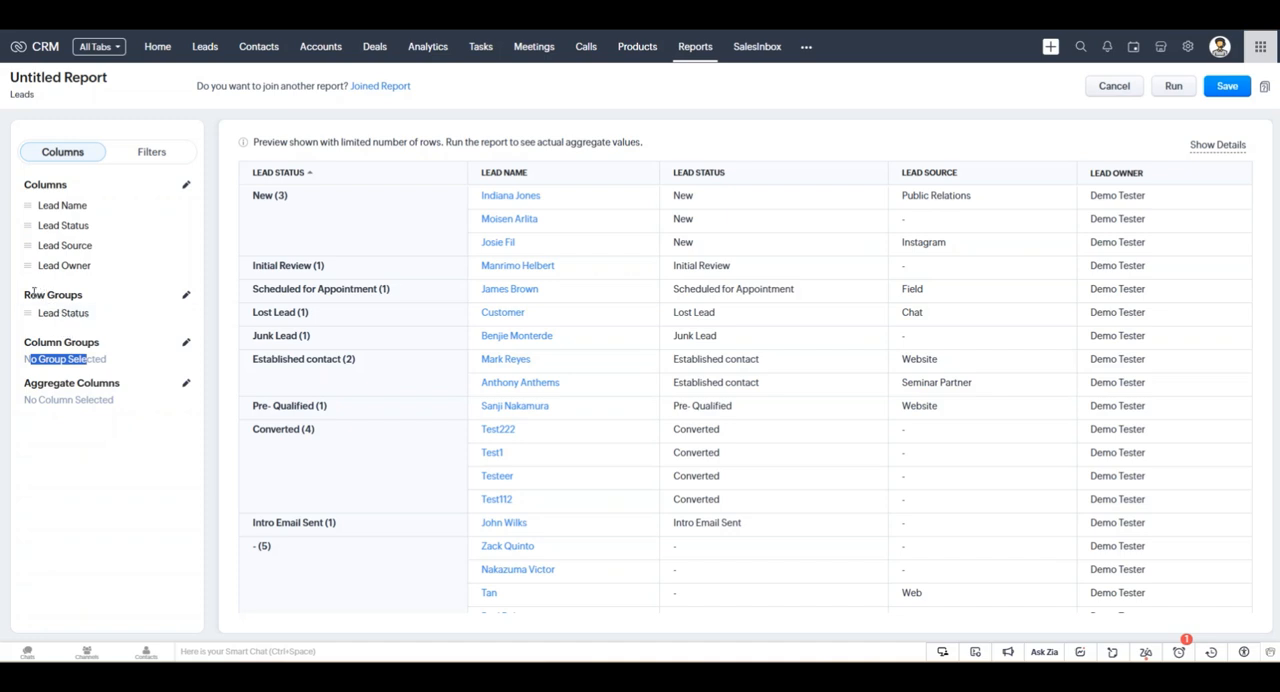
left_click_drag(33, 294, 67, 295)
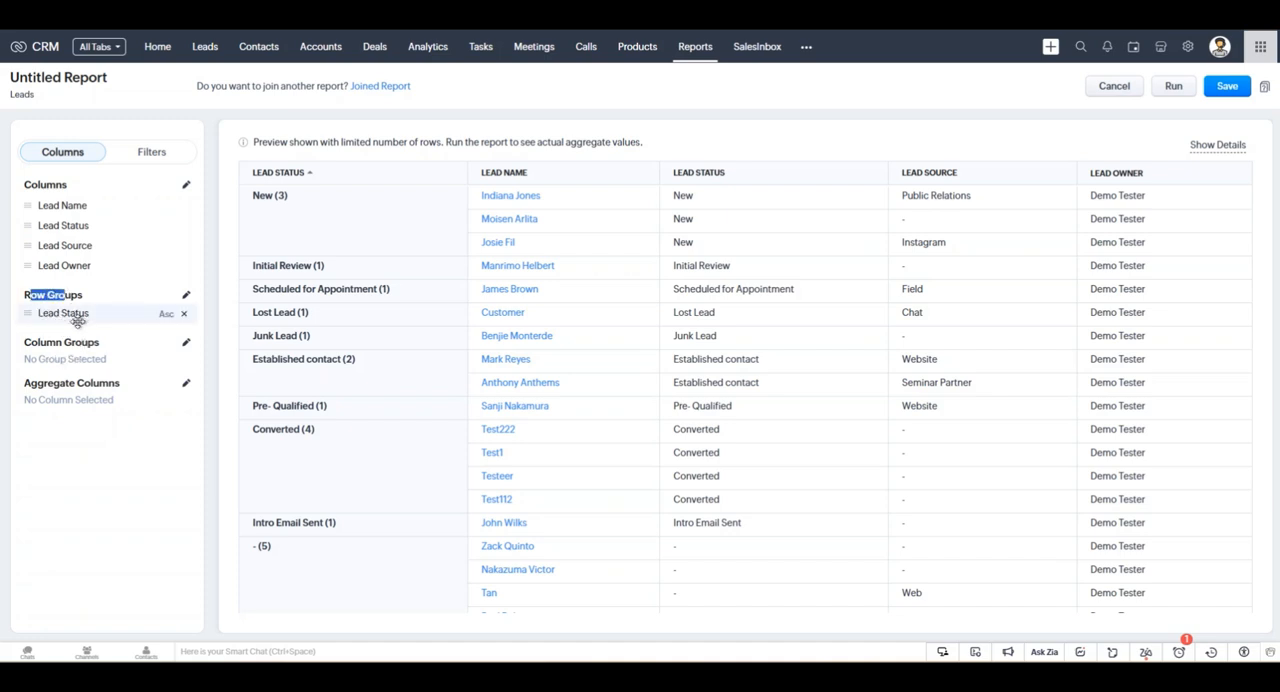
left_click(187, 349)
left_click(106, 199)
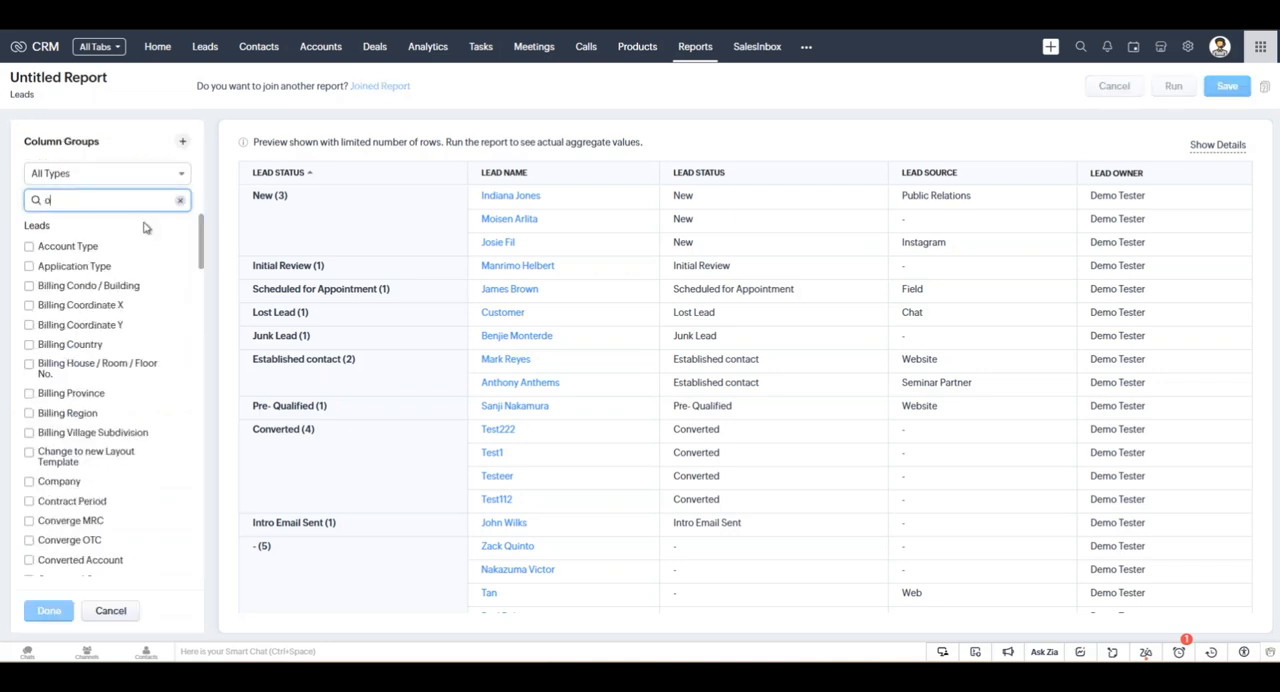
type("owner")
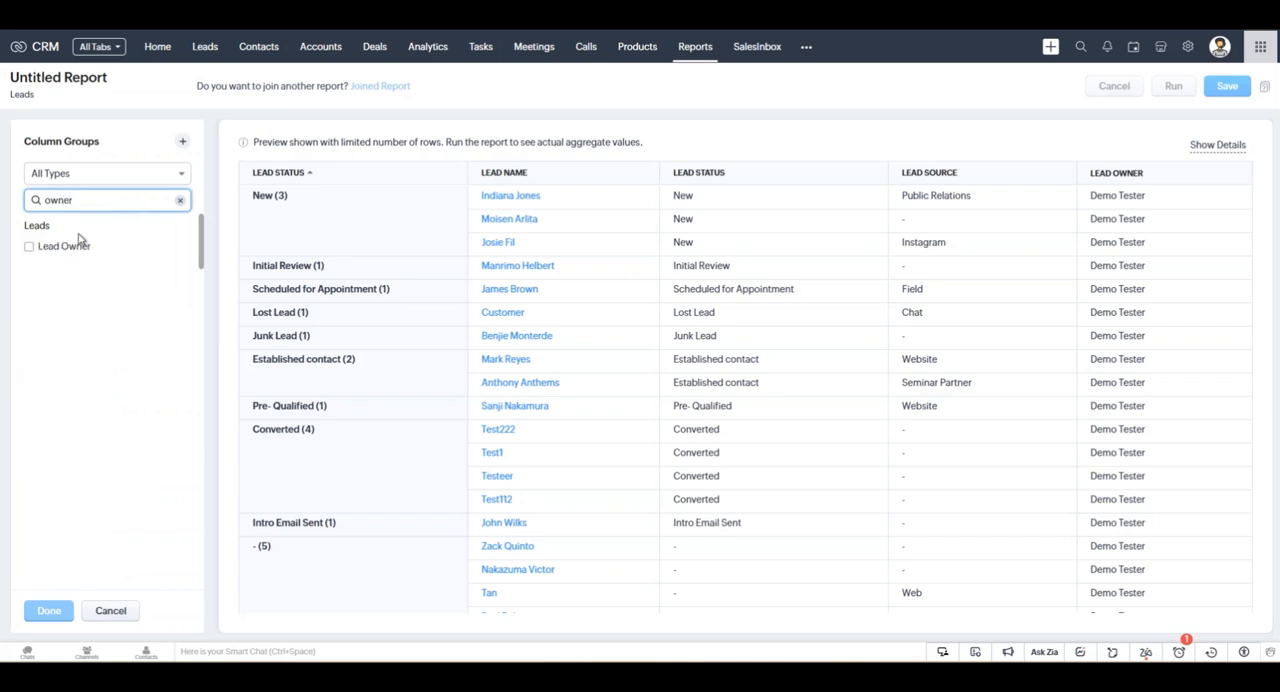
left_click(29, 246)
left_click(52, 612)
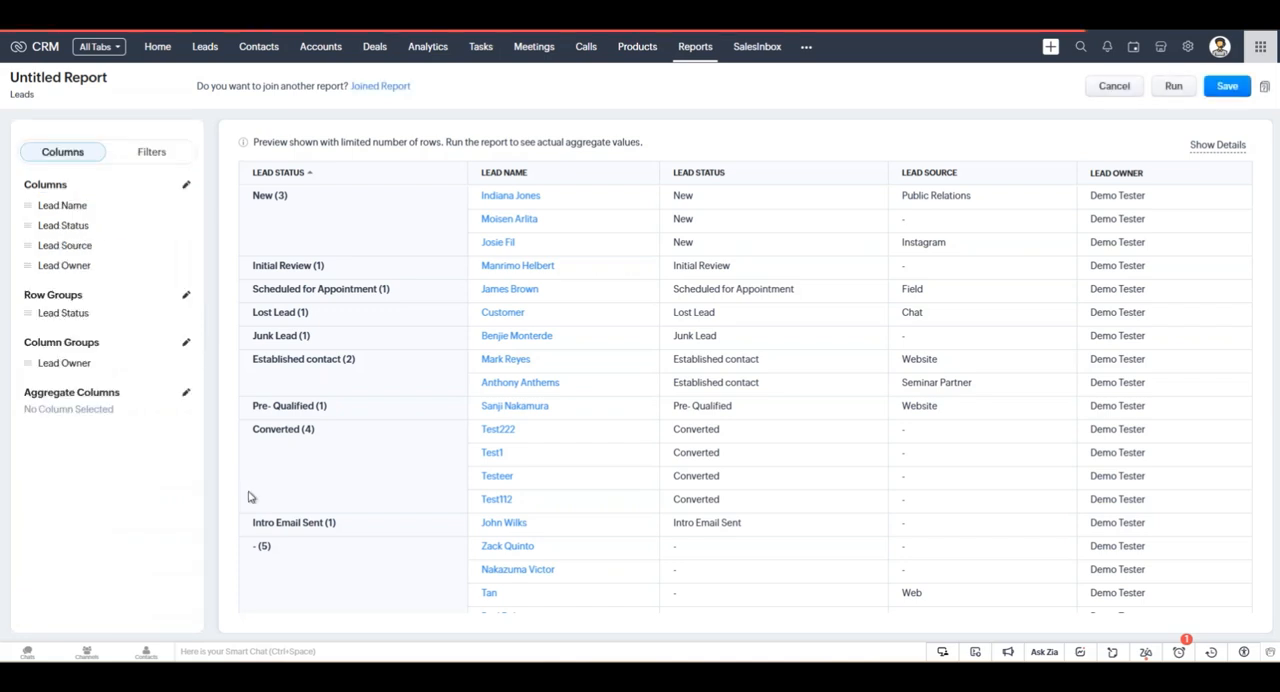
Run the report and review the row counts per lead owner for each lead status.
left_click(1172, 88)
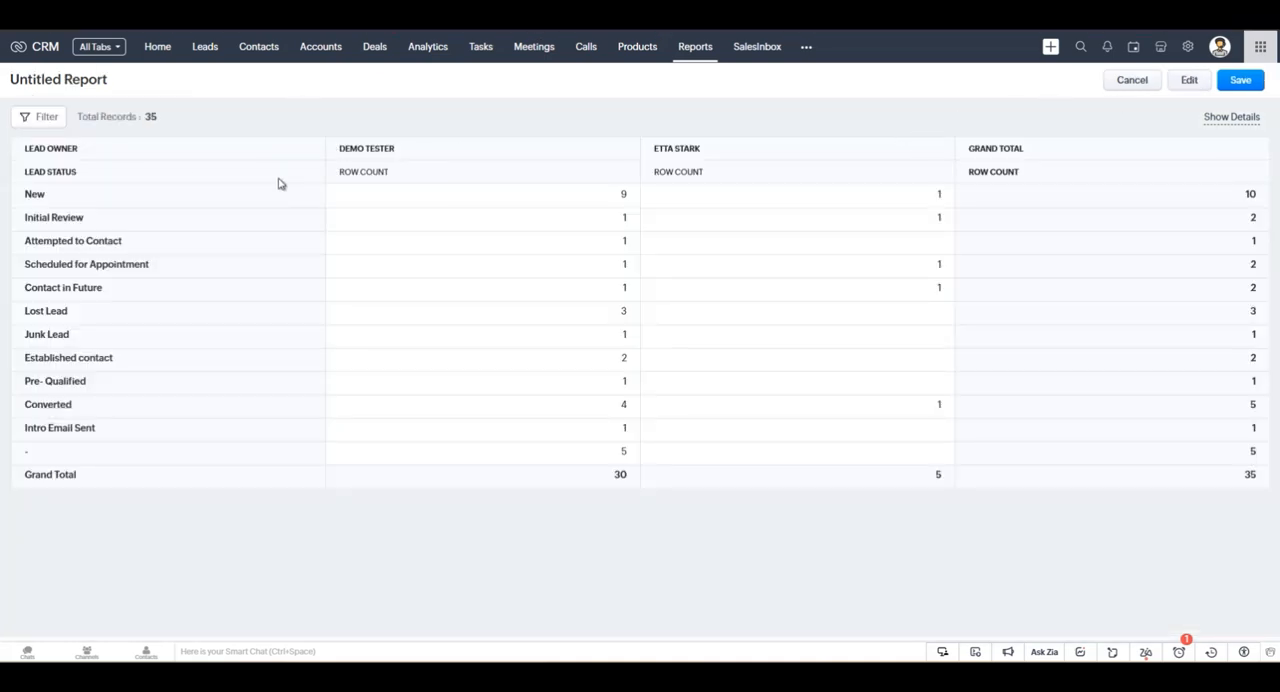
left_click_drag(345, 151, 641, 157)
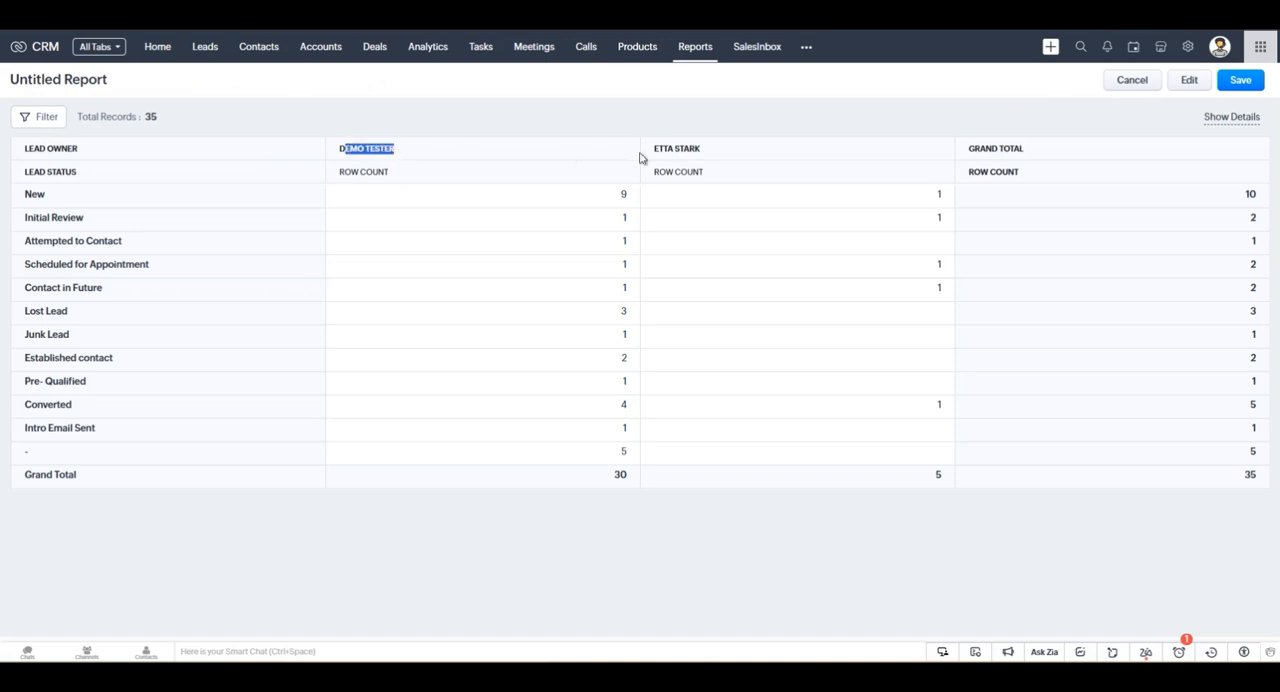
left_click(372, 151)
left_click_drag(341, 151, 527, 161)
left_click(664, 162)
Return to editing the report and name it Custom Lead Report.
left_click(1195, 84)
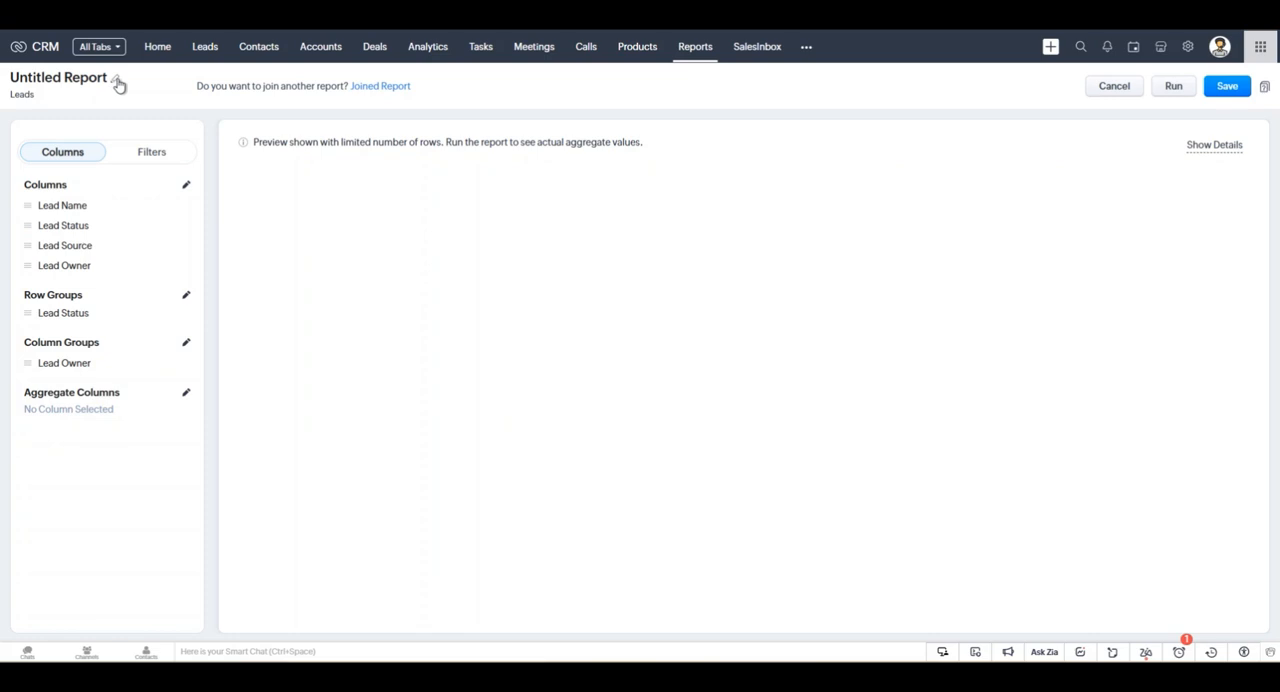
left_click(116, 81)
key("ctrl+a")
type("Custom Lead Report")
Assign the report to the Custom Reports folder and save it.
left_click(550, 170)
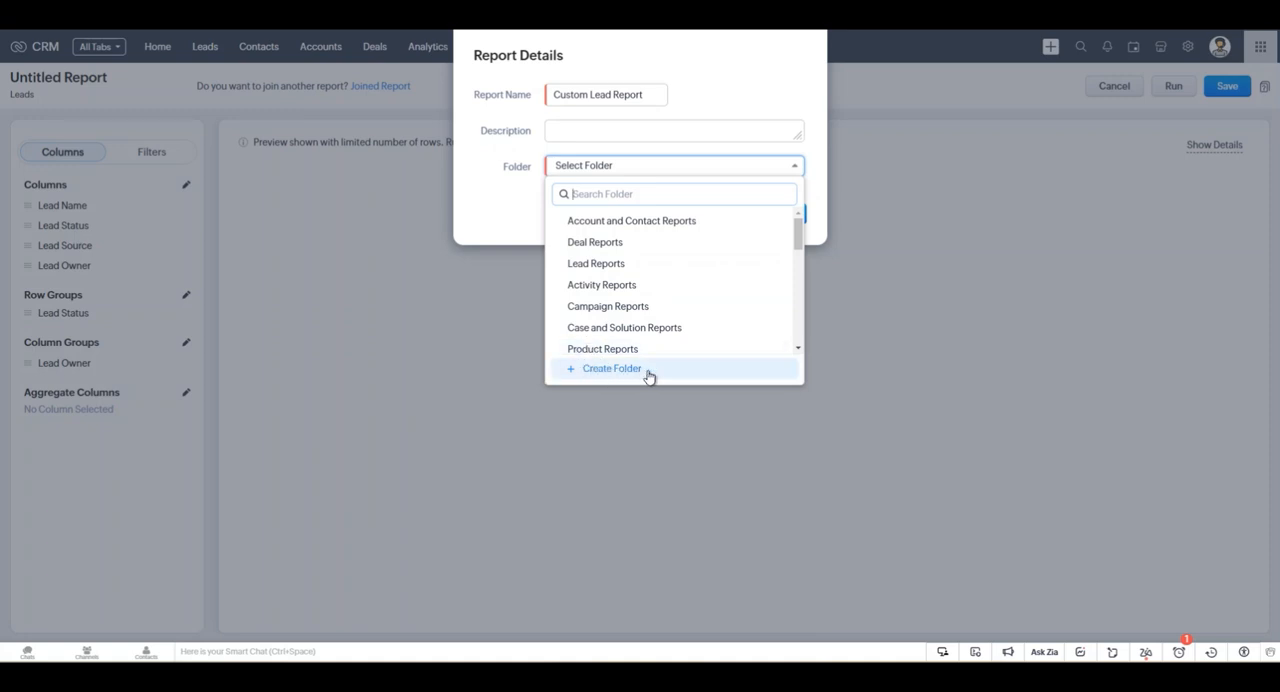
left_click_drag(798, 233, 798, 326)
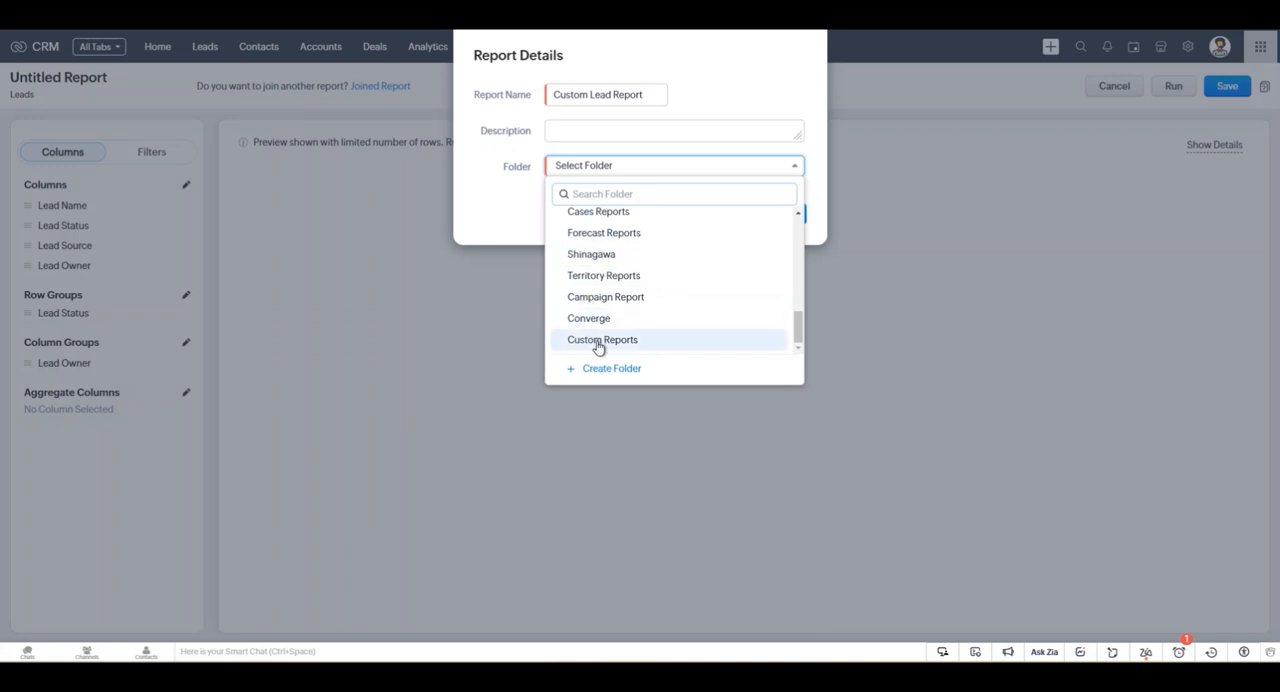
left_click(566, 341)
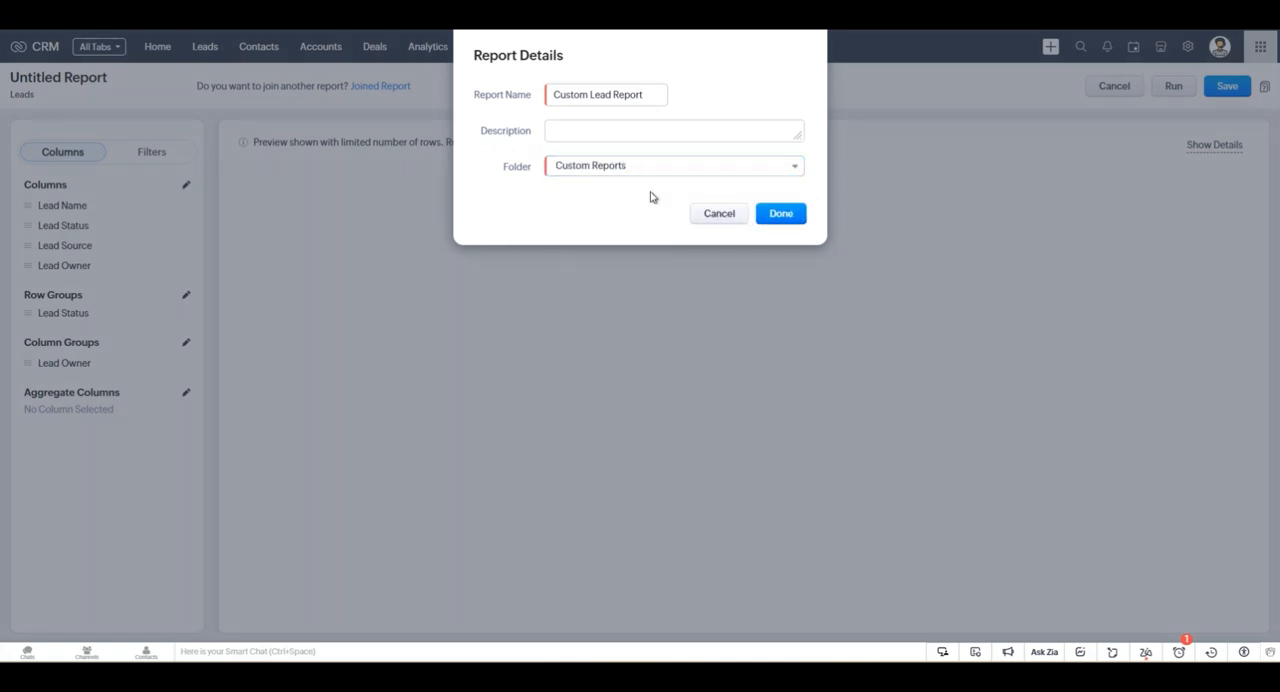
left_click(779, 217)
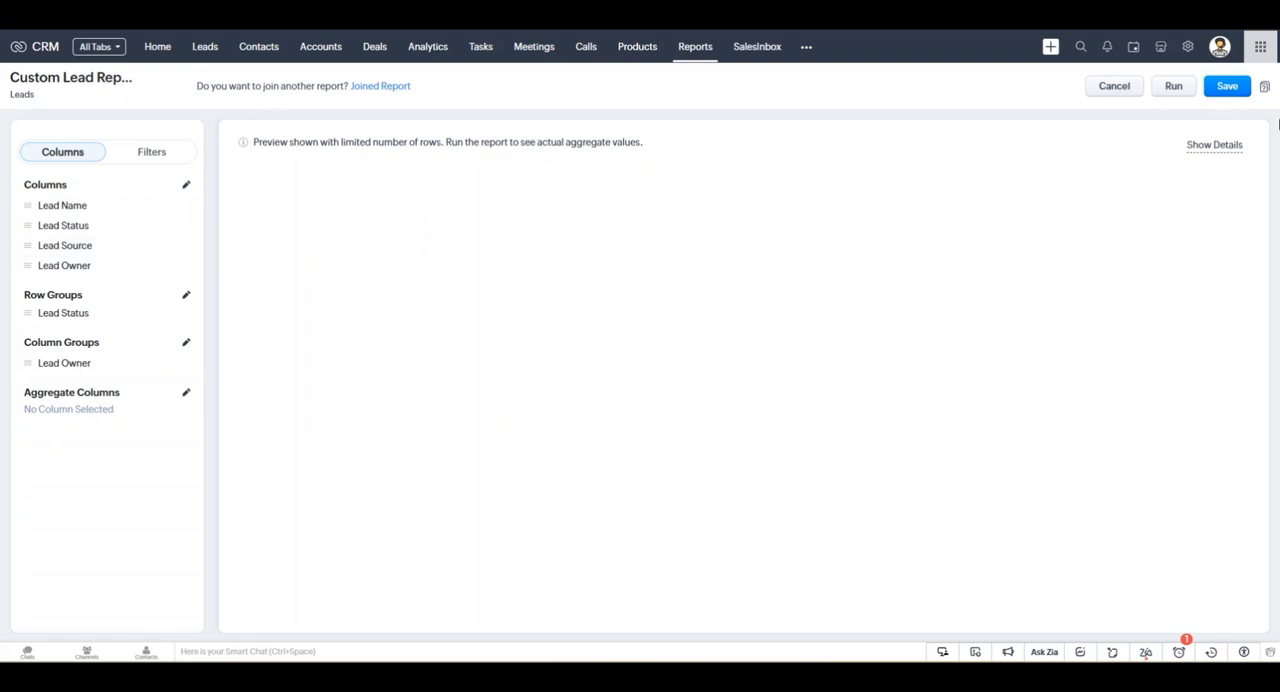
left_click(1228, 88)
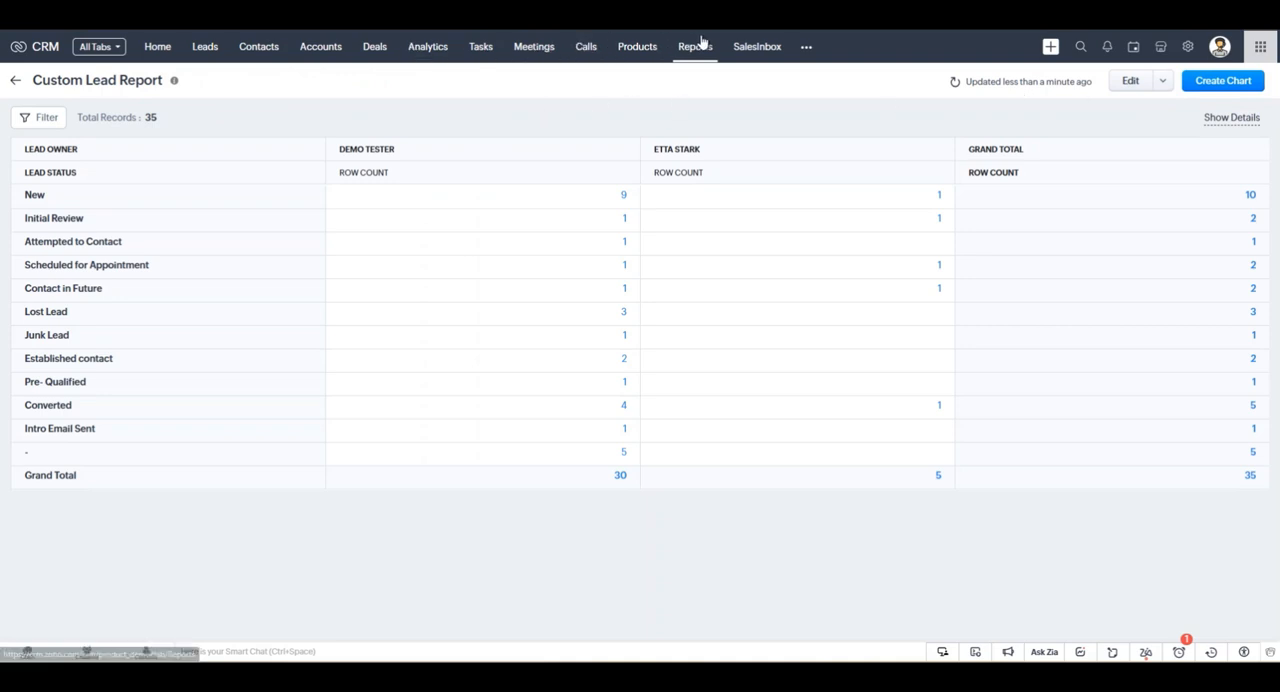
Open Custom Lead Report from the Custom Reports folder and check its total record count.
left_click(700, 45)
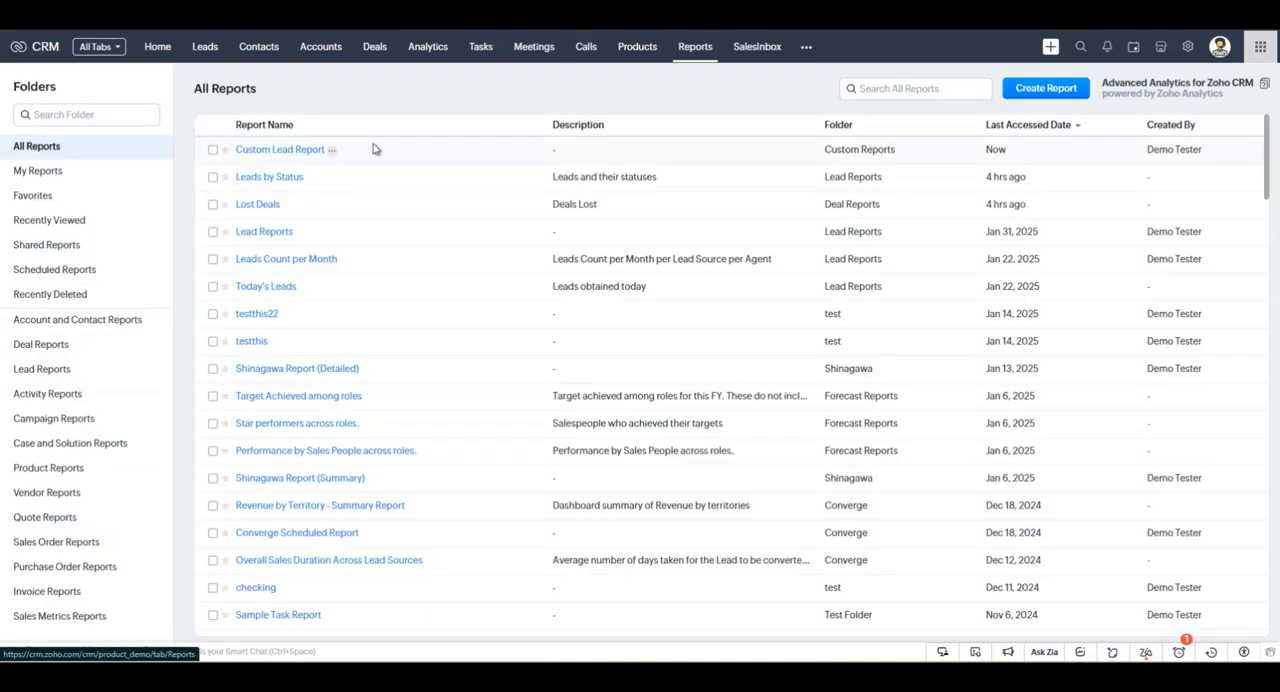
scroll(103, 217, "down", 5)
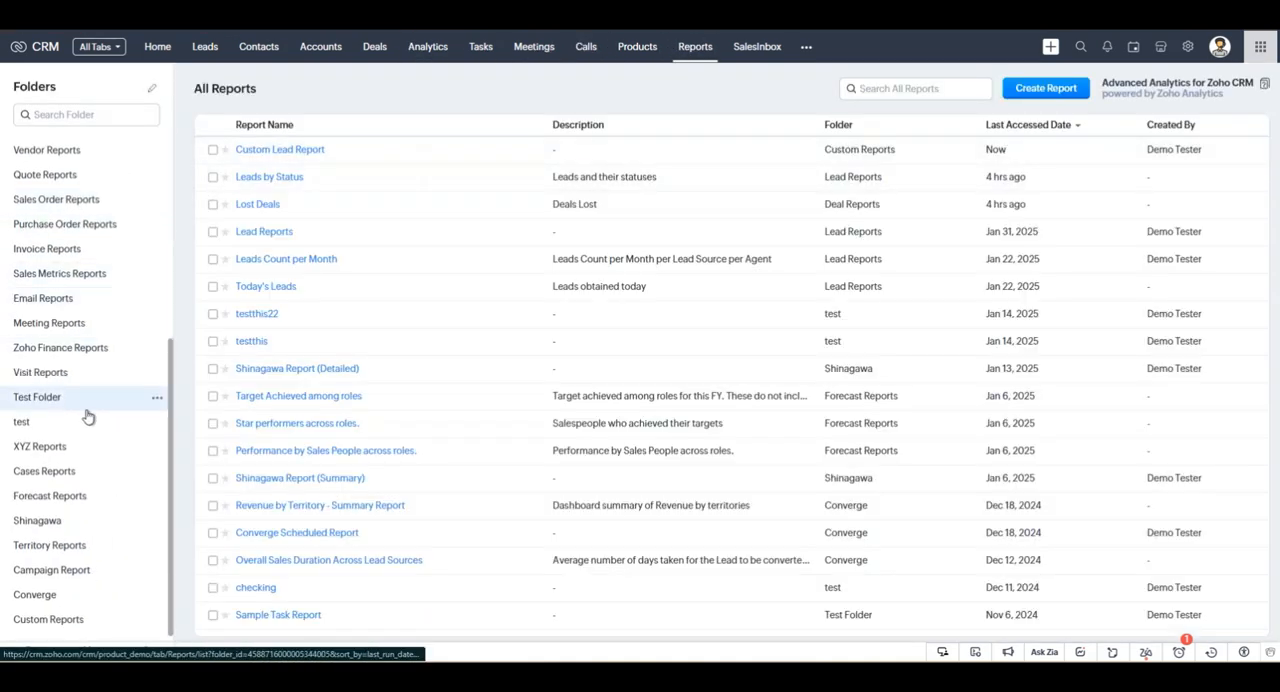
left_click(63, 621)
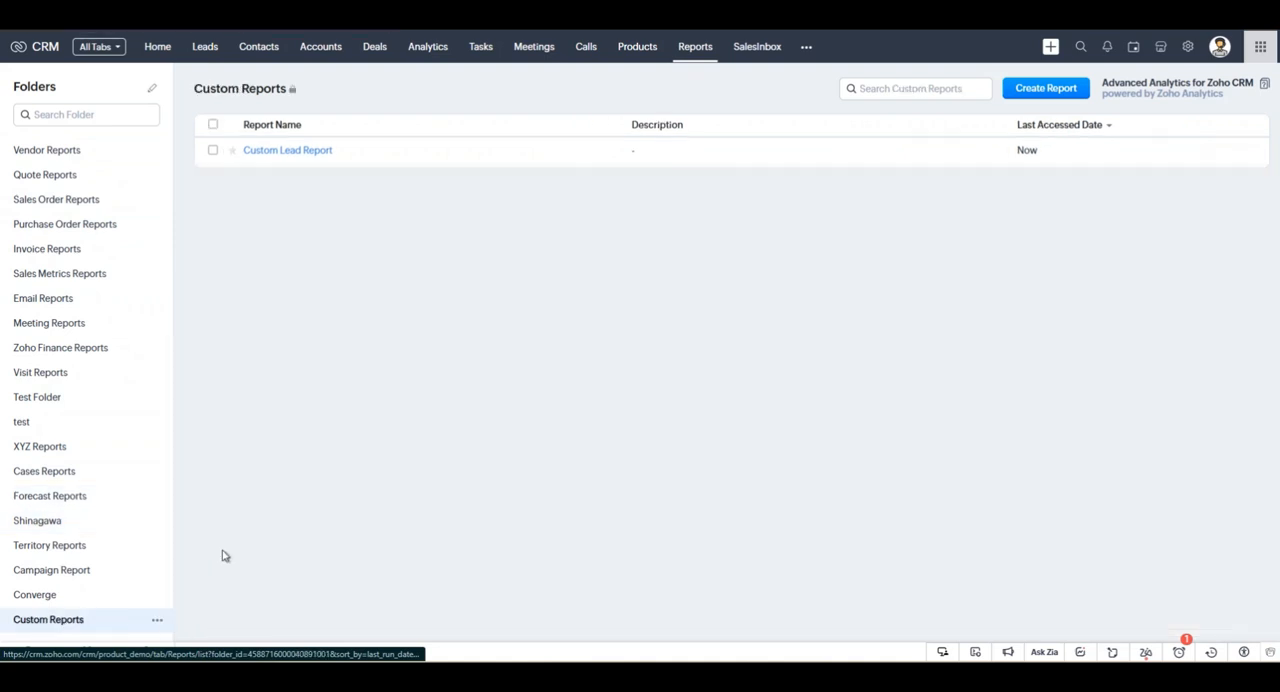
left_click(297, 151)
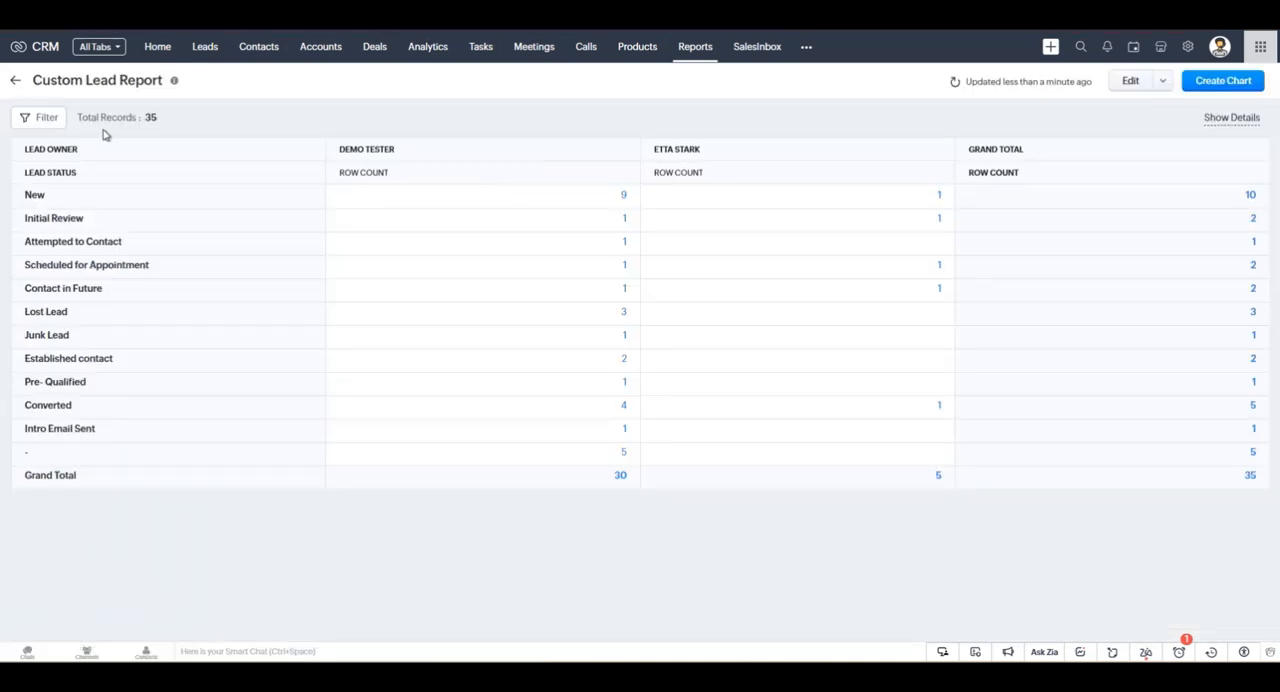
left_click_drag(126, 119, 273, 151)
left_click(400, 132)
View the options for emailing the report and close the form without sending.
left_click(1164, 81)
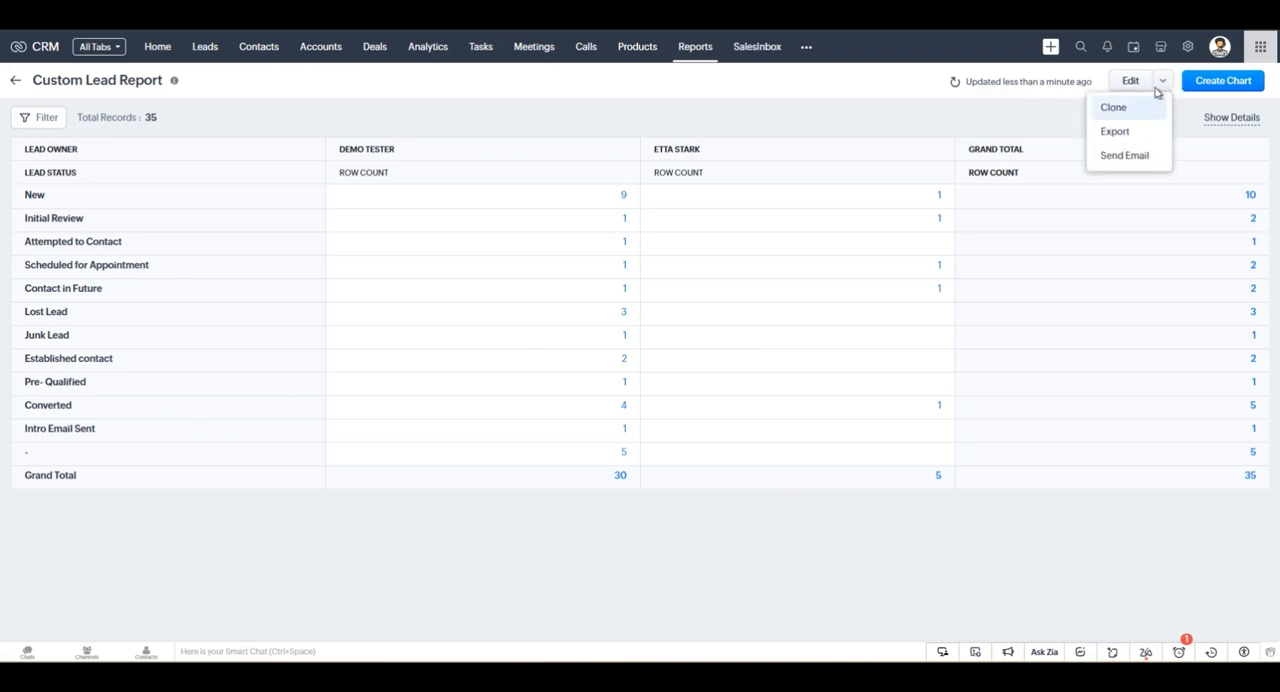
left_click(1124, 158)
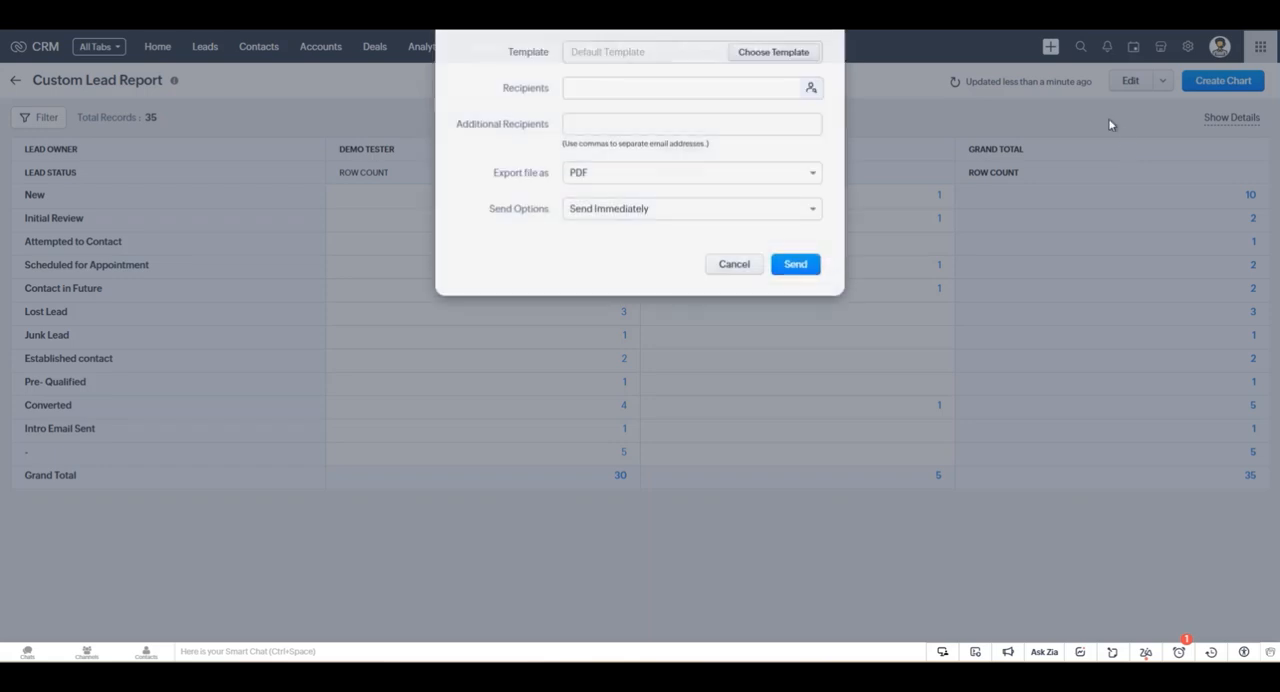
left_click(734, 306)
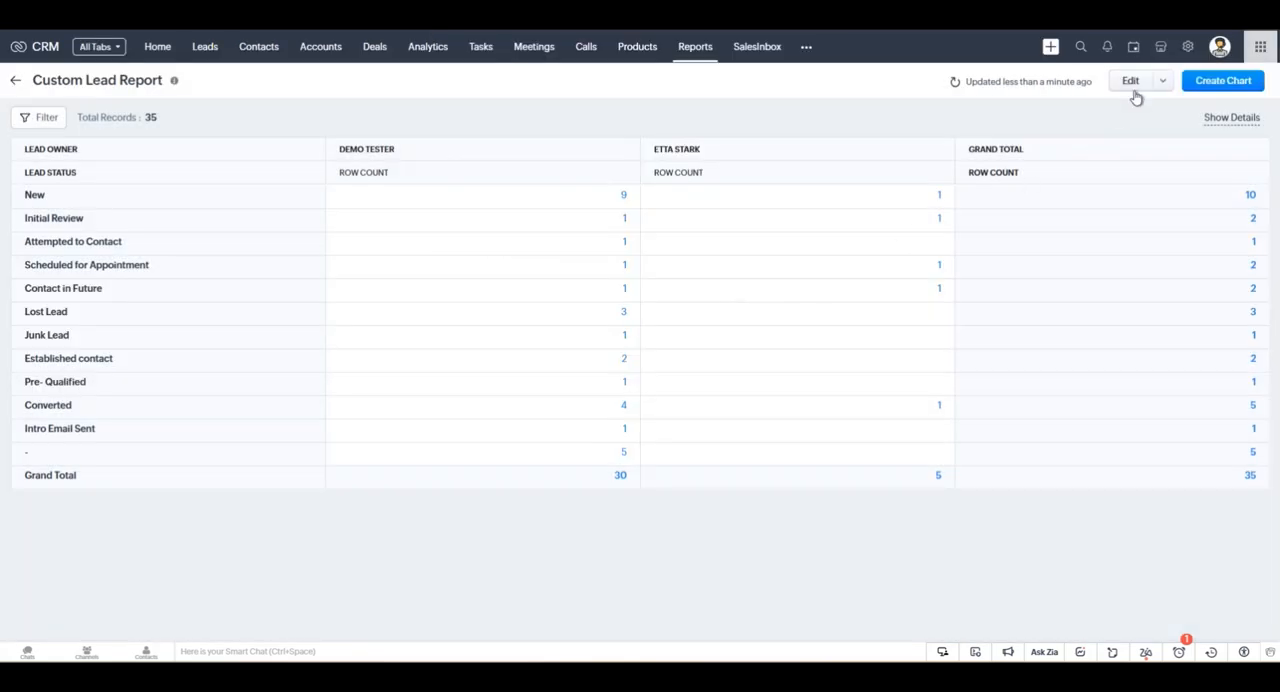
Open the report's setup to check its columns, groups and filters, and leave without saving.
left_click(1164, 82)
left_click(1116, 108)
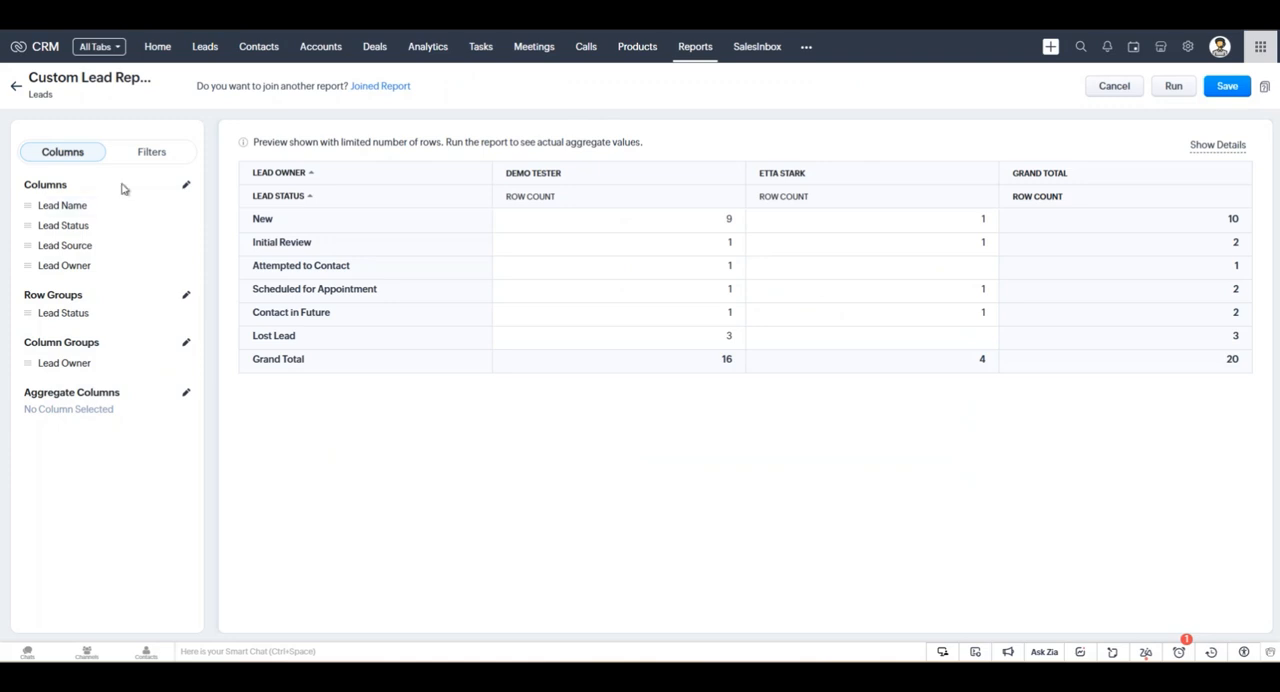
left_click(152, 155)
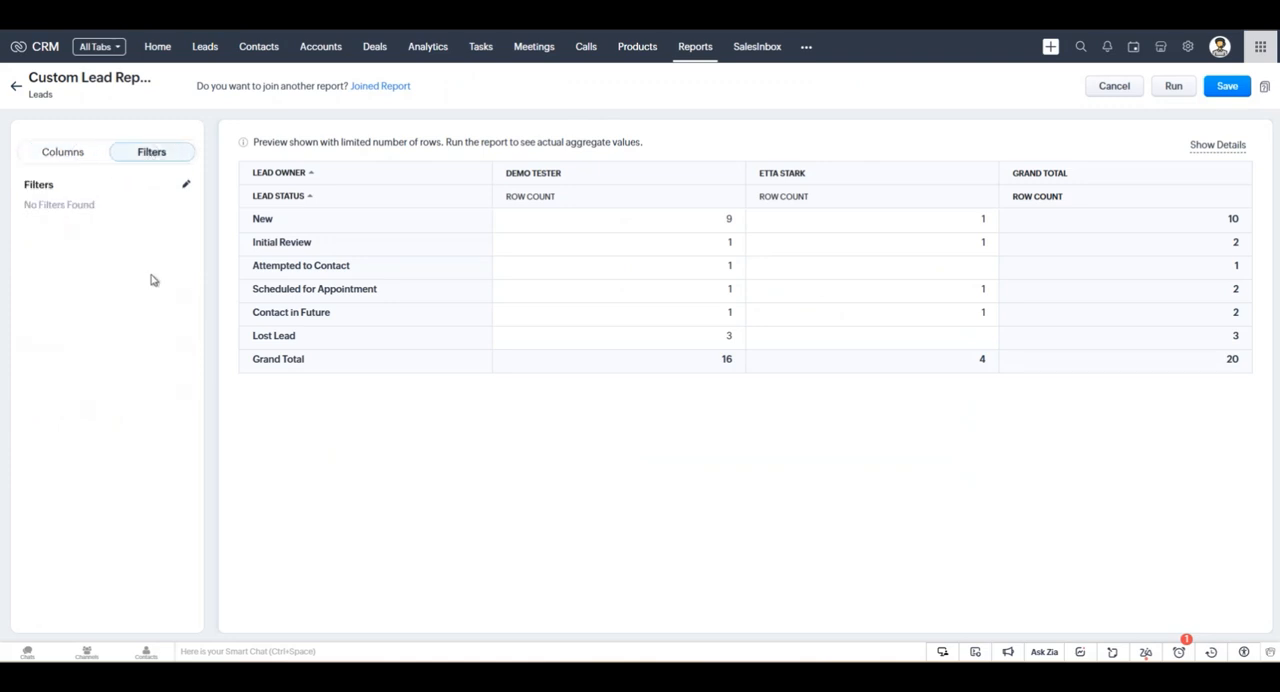
left_click(16, 88)
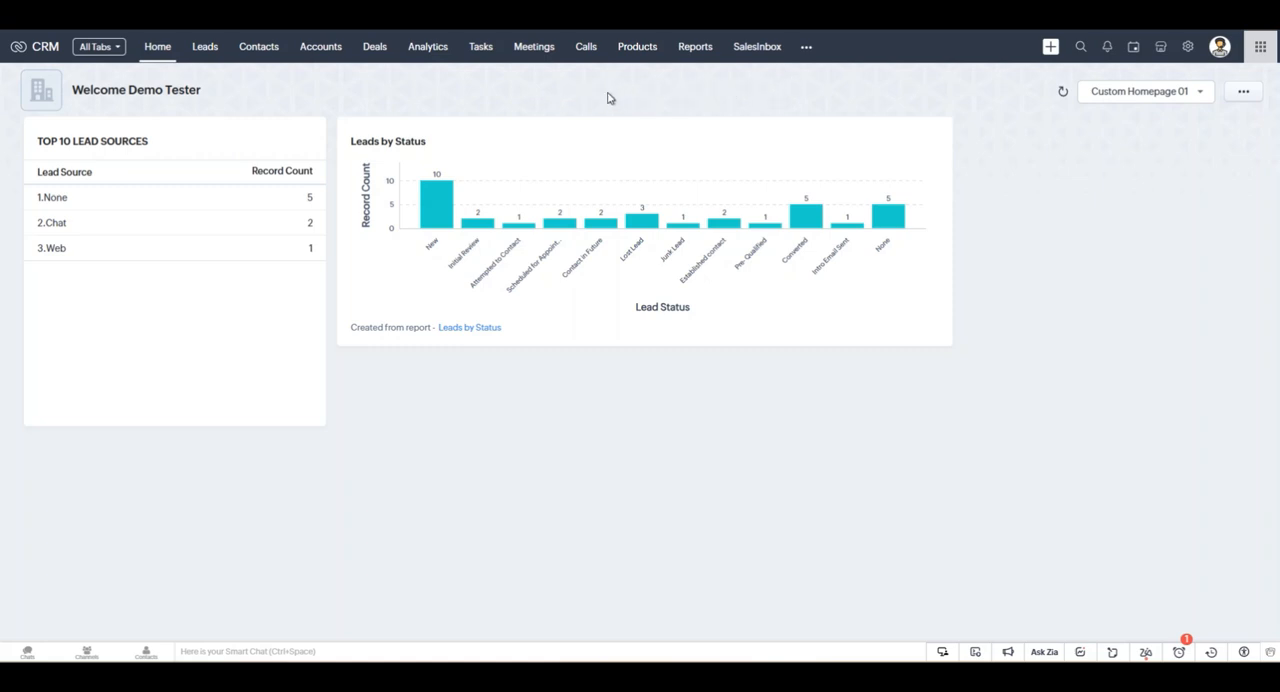
Browse the reports in the Deal Reports, Lead Reports, Activity Reports and Campaign Reports folders.
left_click(691, 56)
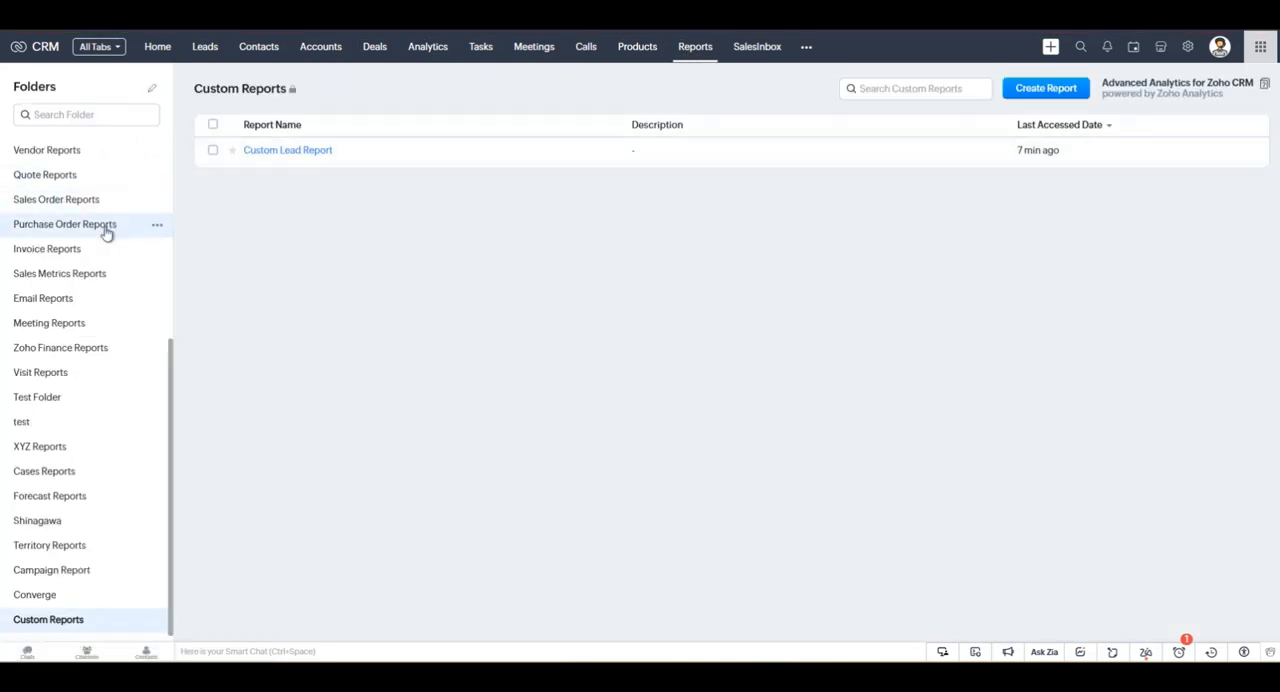
scroll(63, 365, "up", 3)
scroll(63, 365, "up", 2)
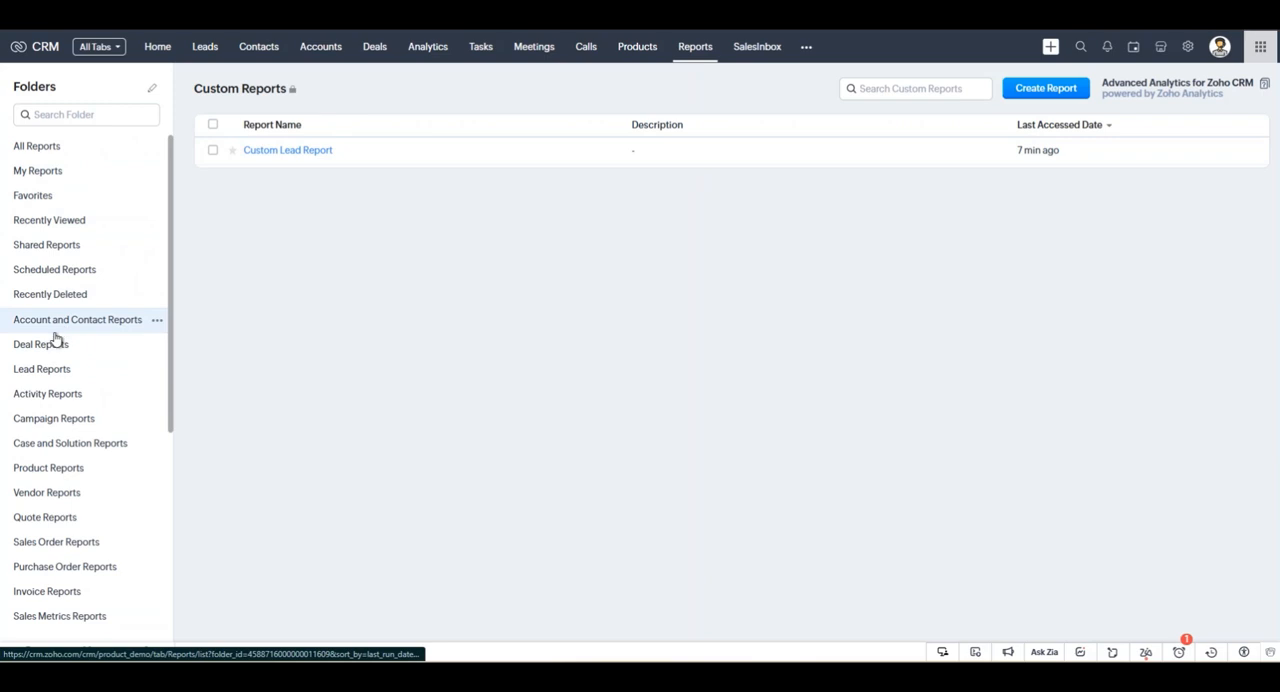
left_click(49, 348)
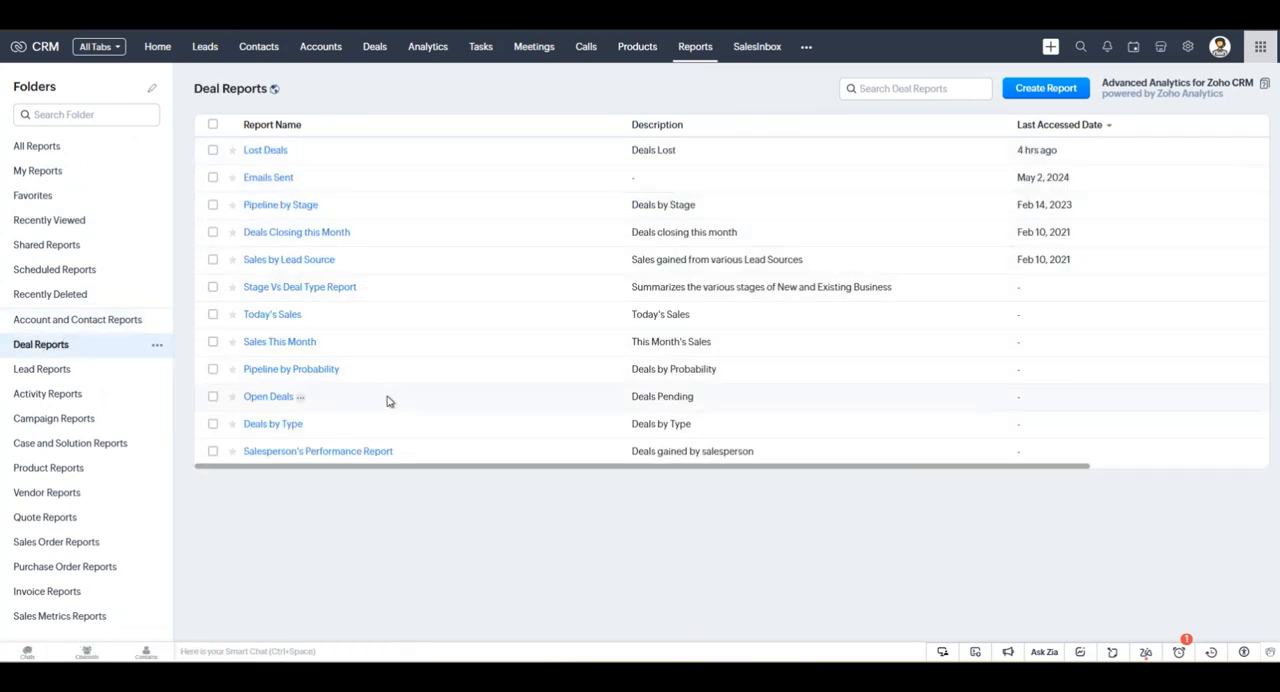
left_click(113, 371)
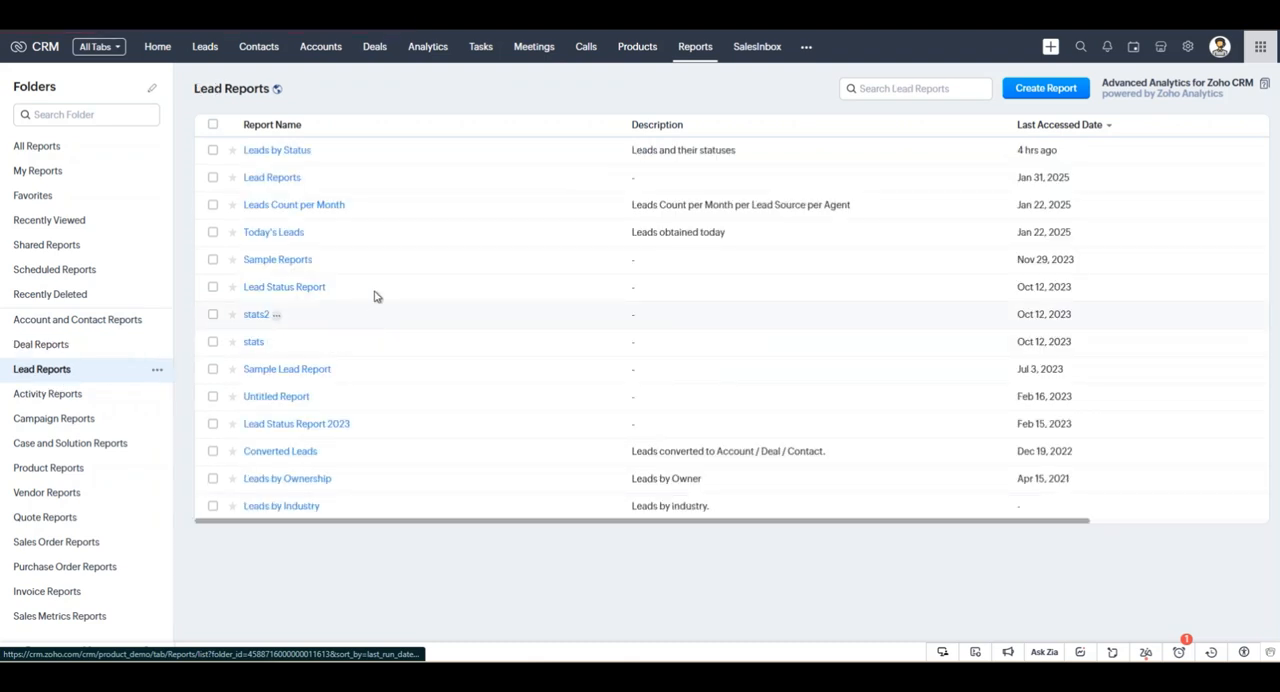
left_click(43, 396)
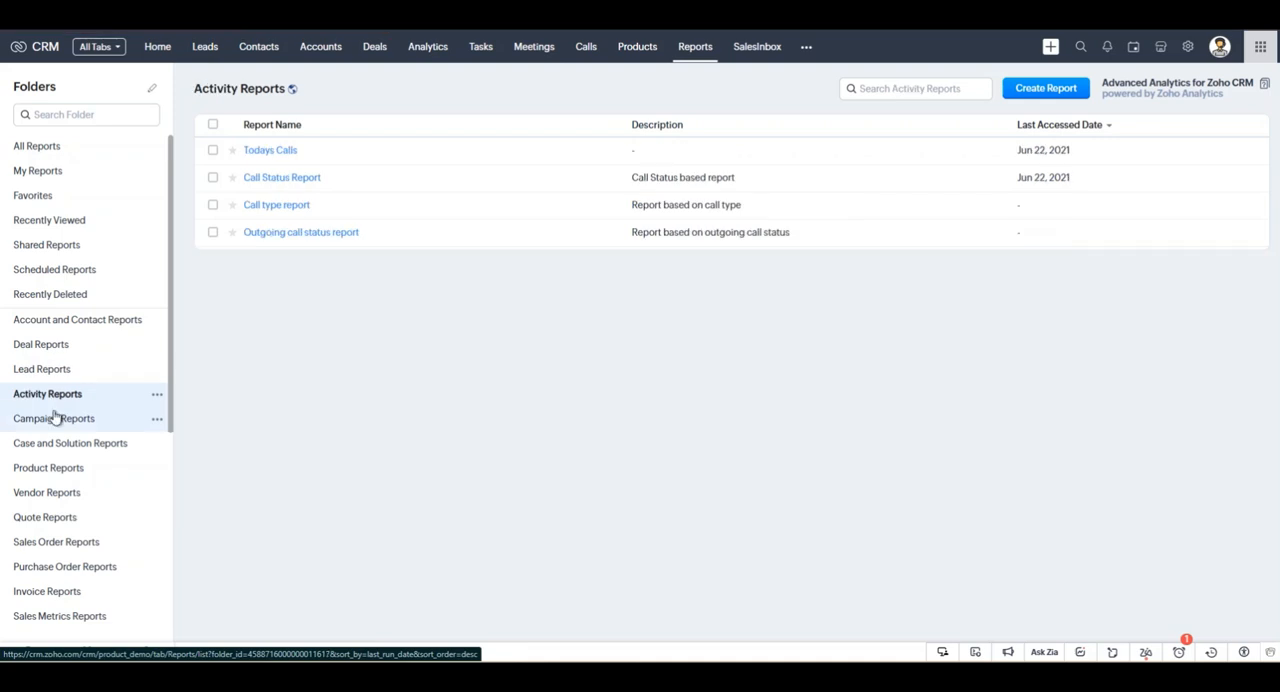
left_click(55, 418)
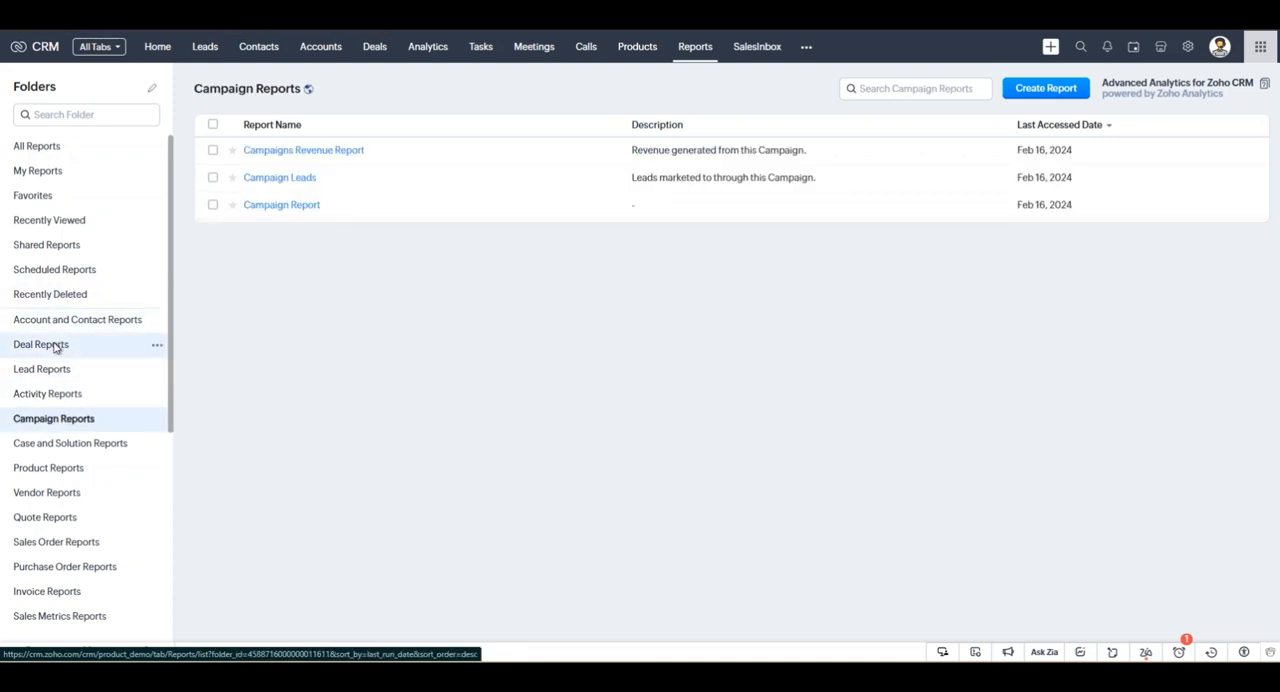
View the Lost Deals and Deals Closing this Month reports in the Deal Reports folder.
left_click(55, 346)
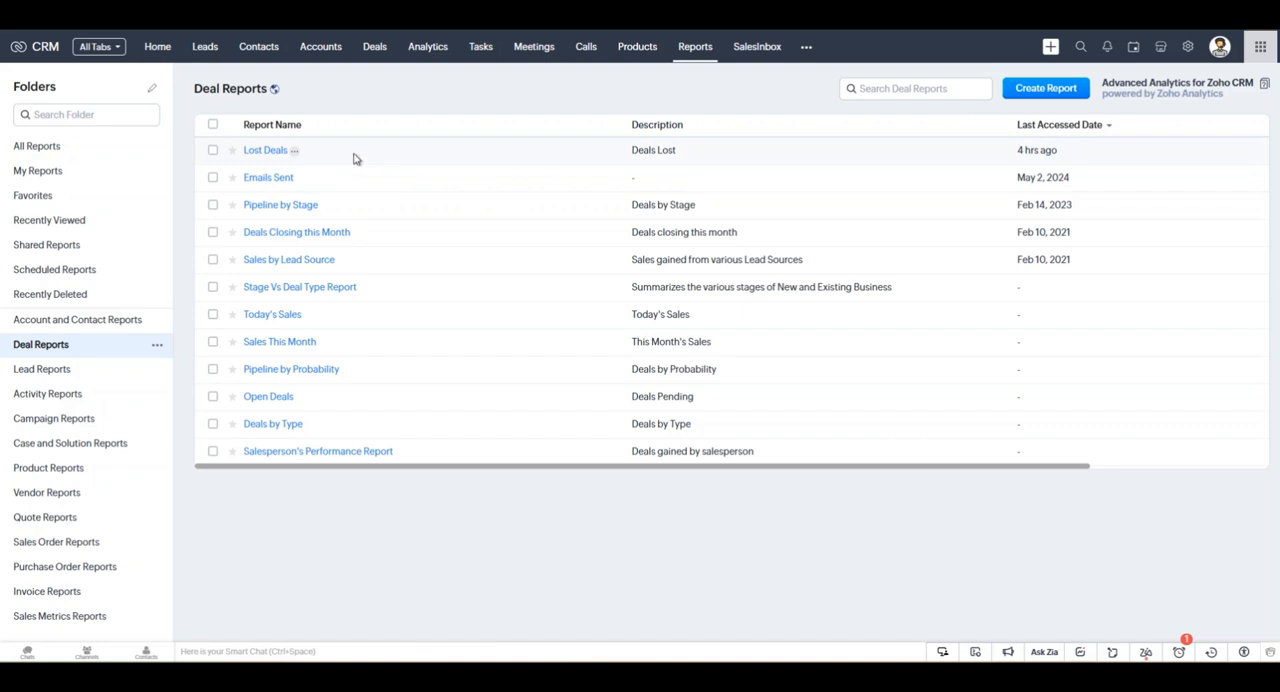
left_click(266, 151)
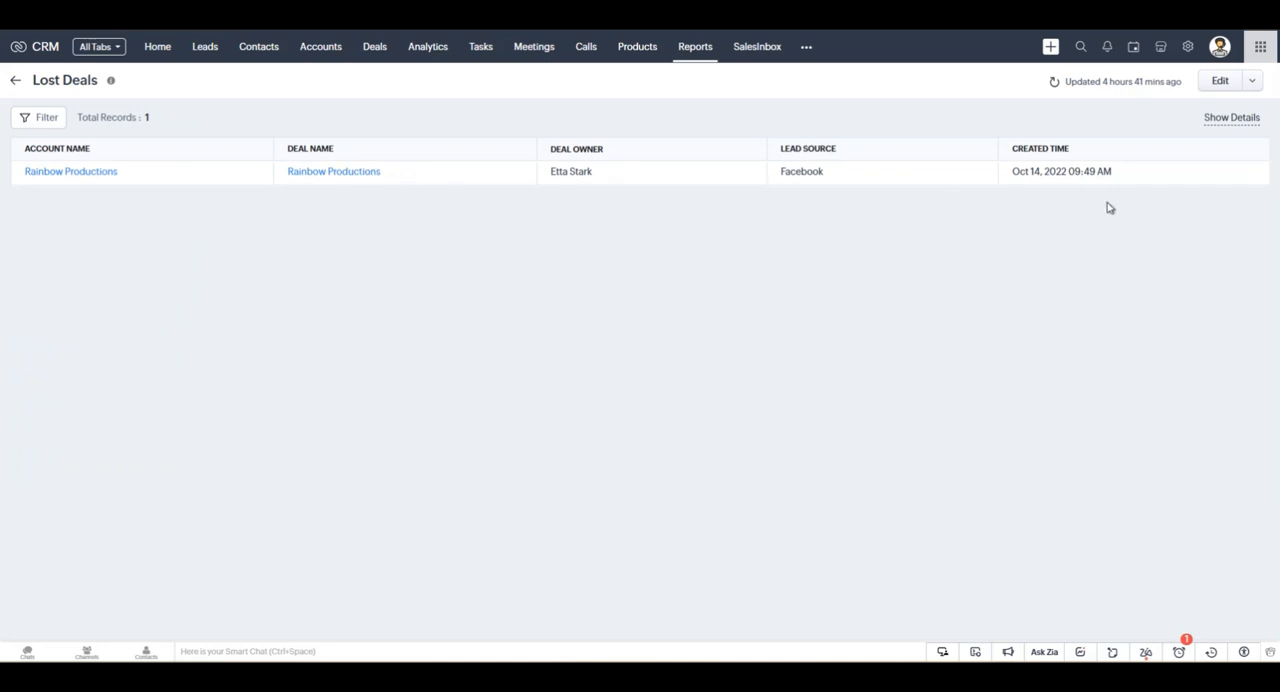
left_click(18, 80)
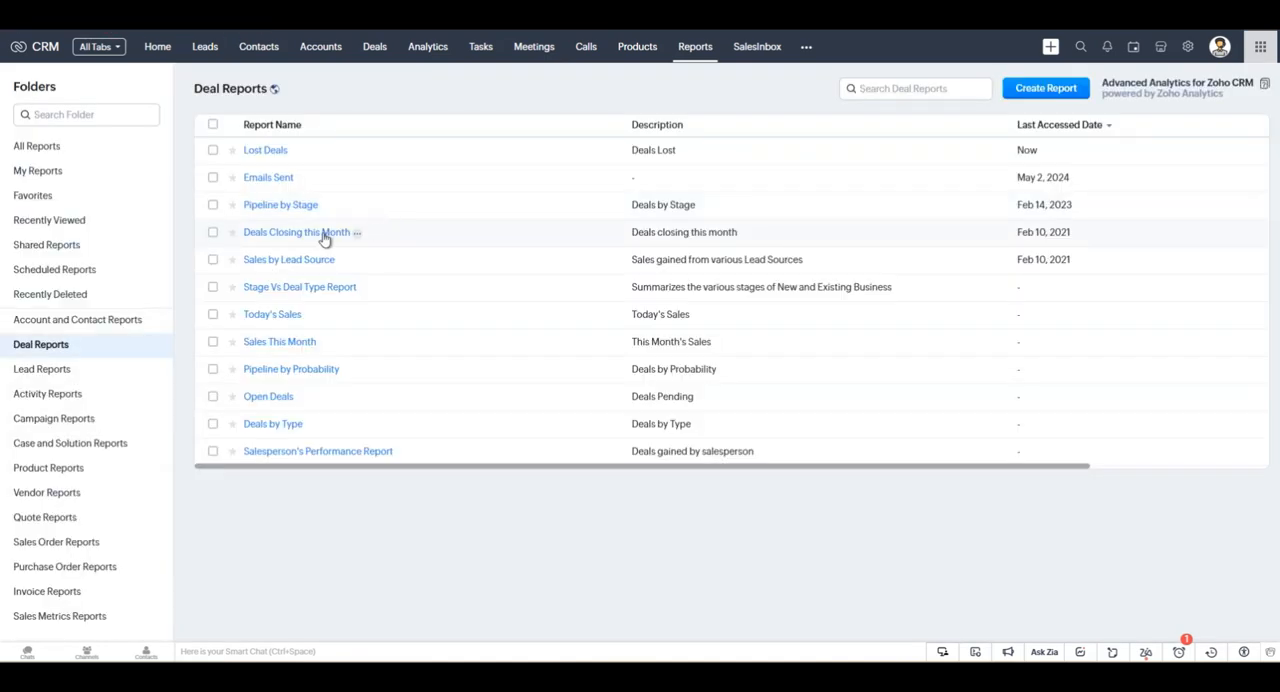
left_click(309, 238)
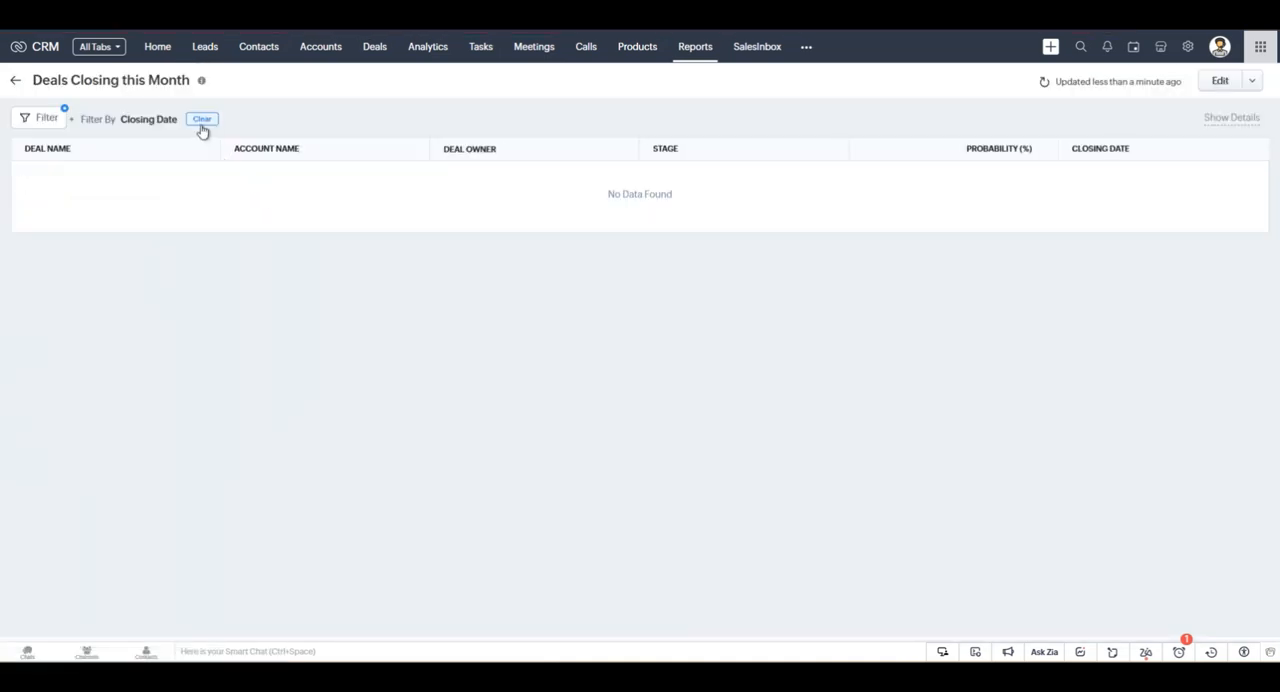
left_click(16, 80)
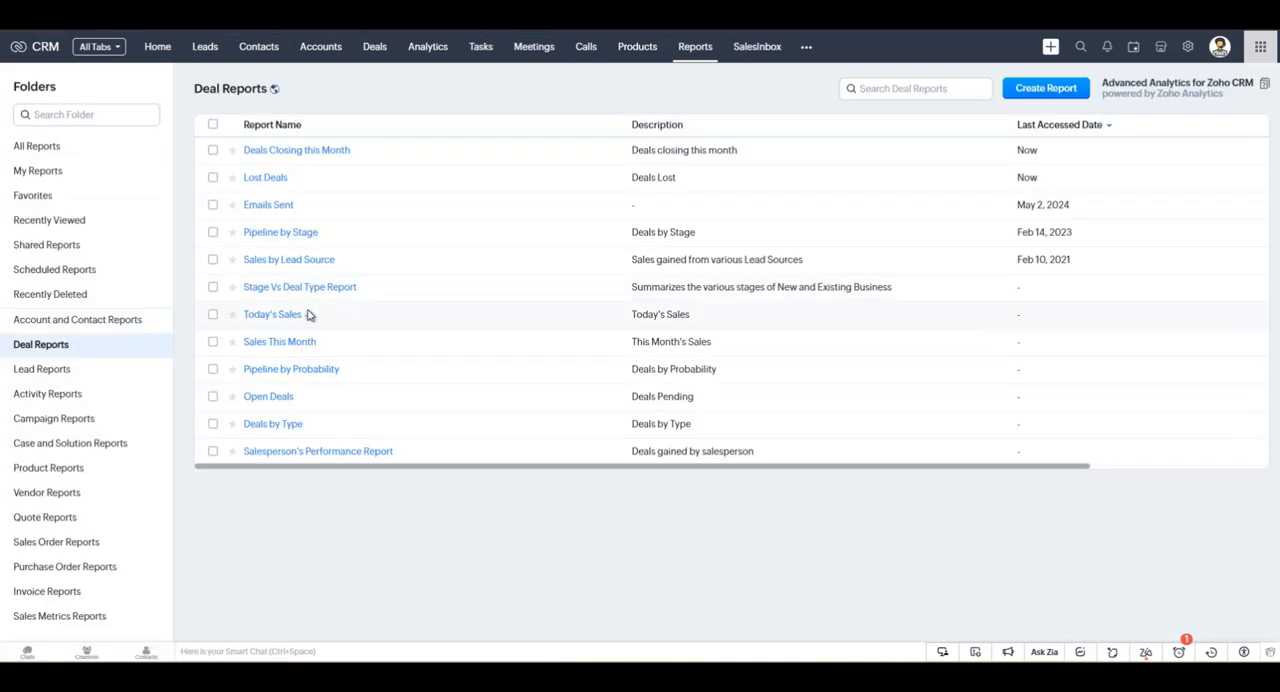
Open the Open Deals report and look through its deal records.
left_click(268, 396)
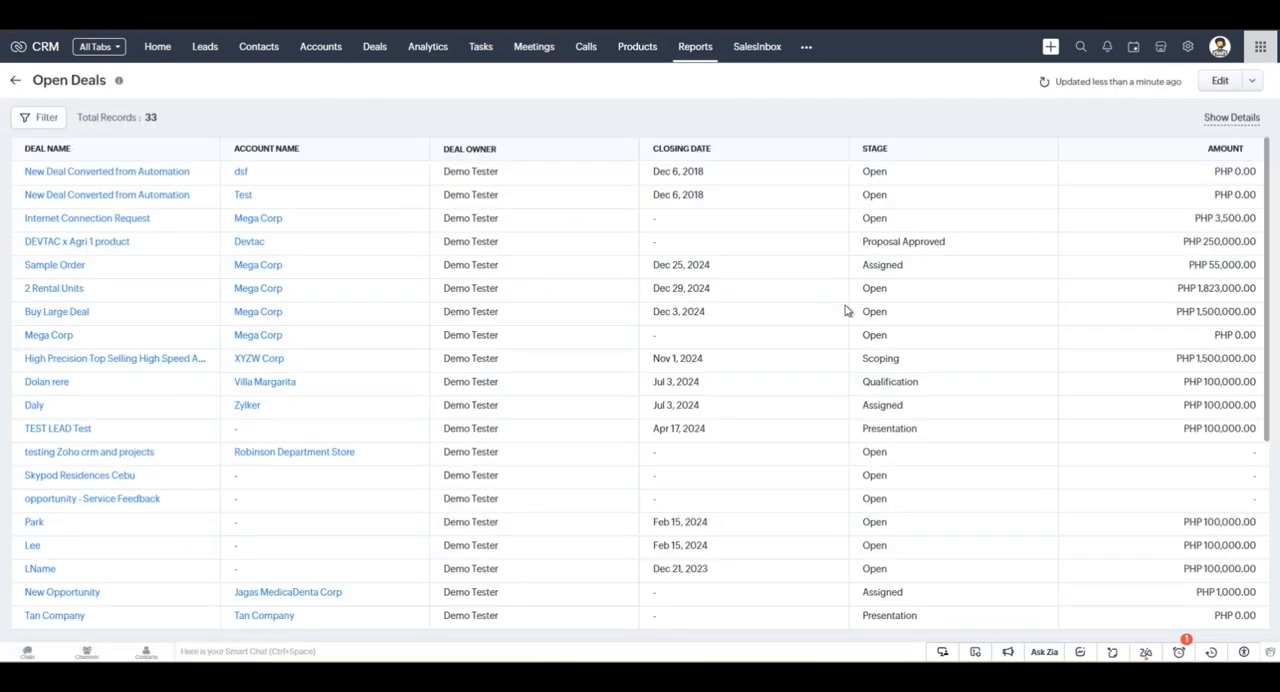
scroll(845, 311, "down", 5)
scroll(566, 263, "up", 5)
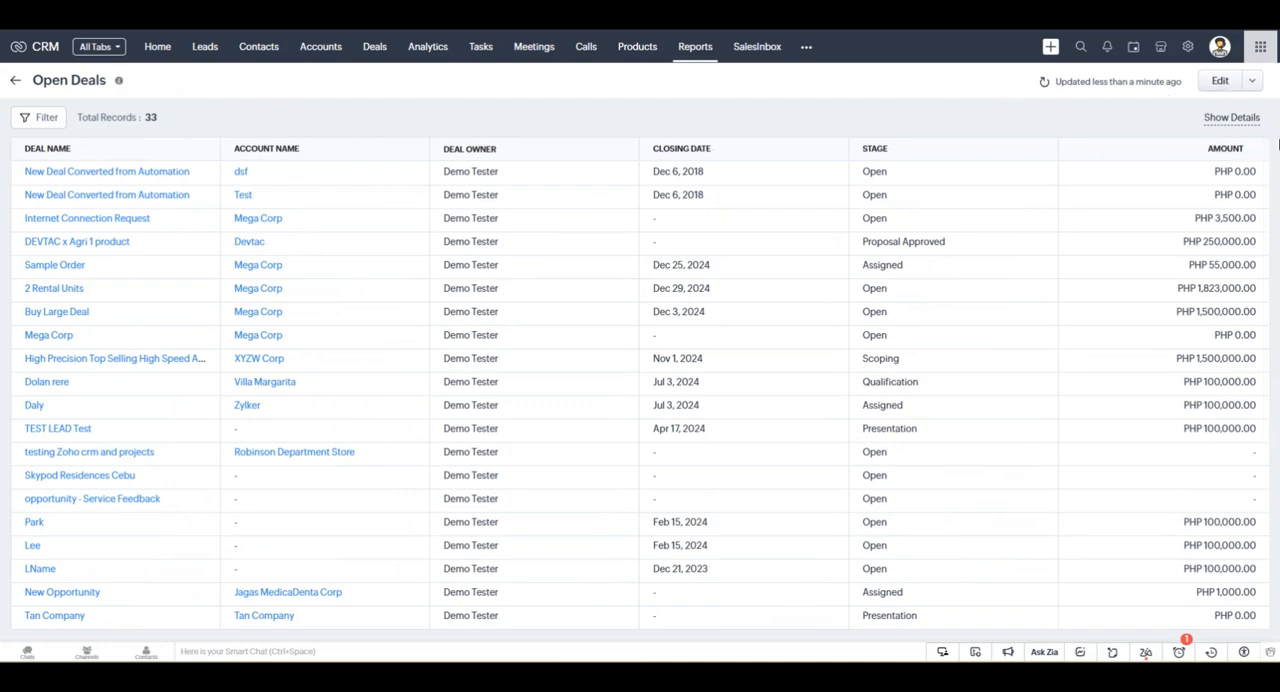
Review the Open Deals report's setup and its save options, save it without changes, and leave the editor.
left_click(1222, 80)
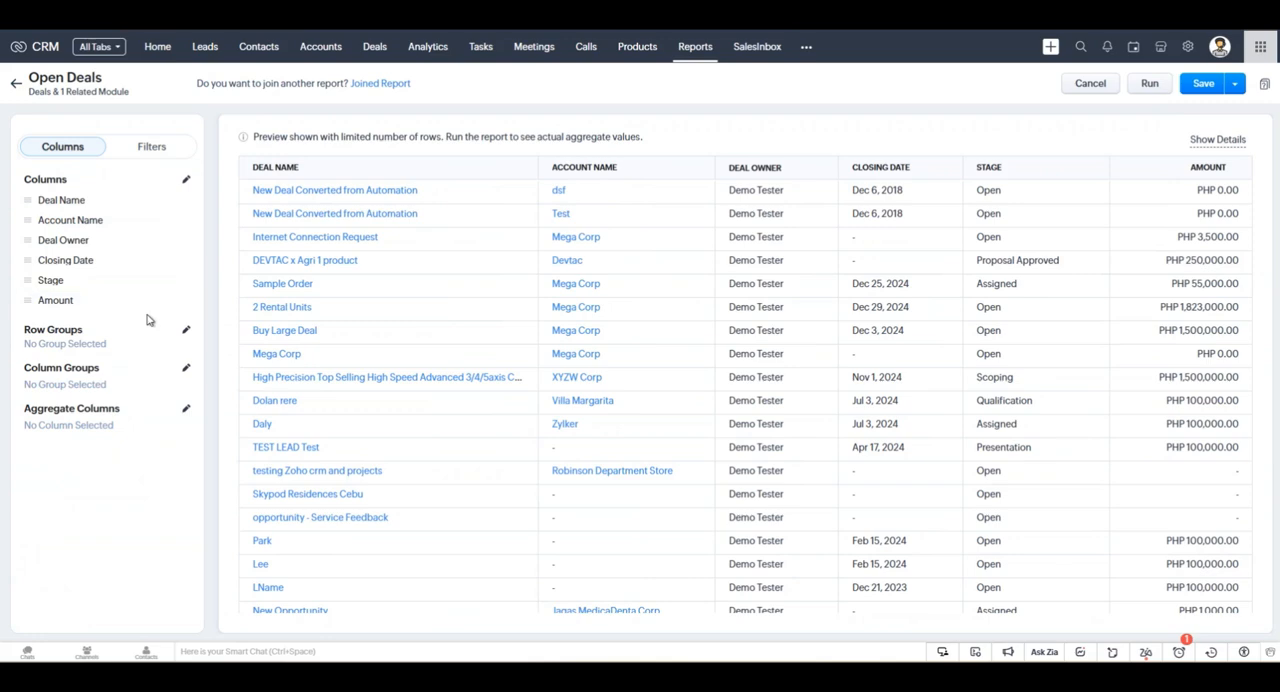
scroll(414, 314, "down", 1)
scroll(444, 327, "up", 1)
left_click(1237, 84)
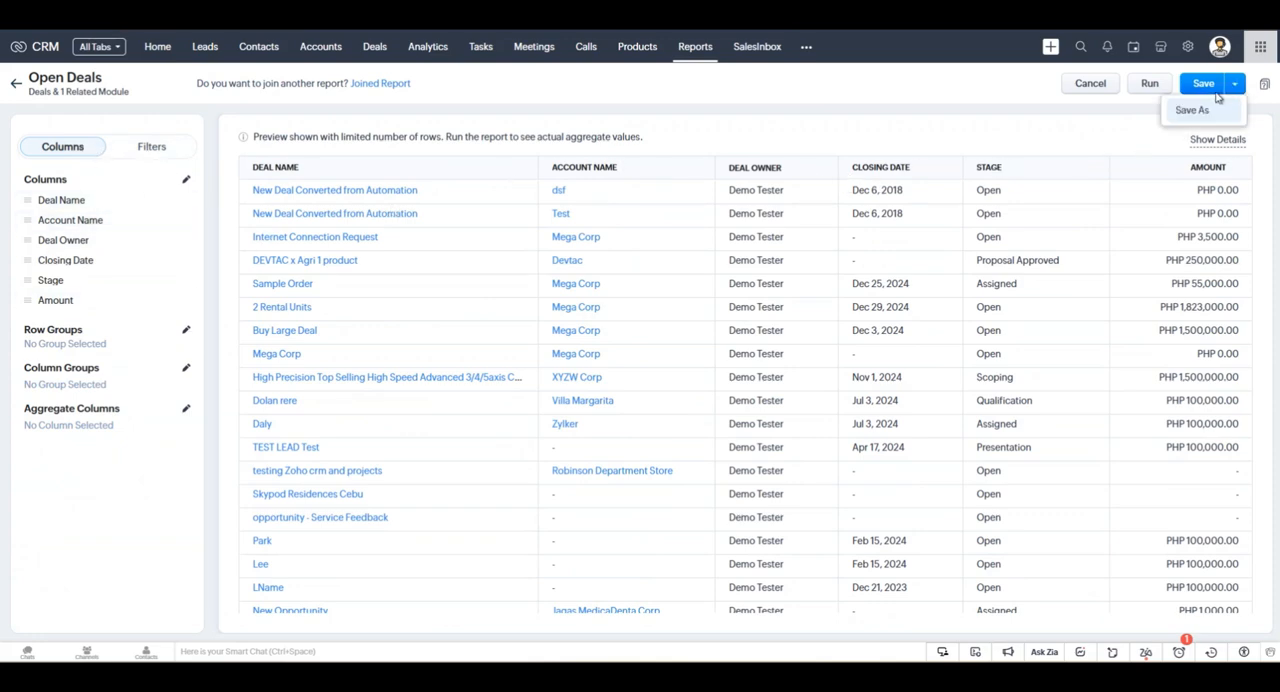
left_click(1205, 86)
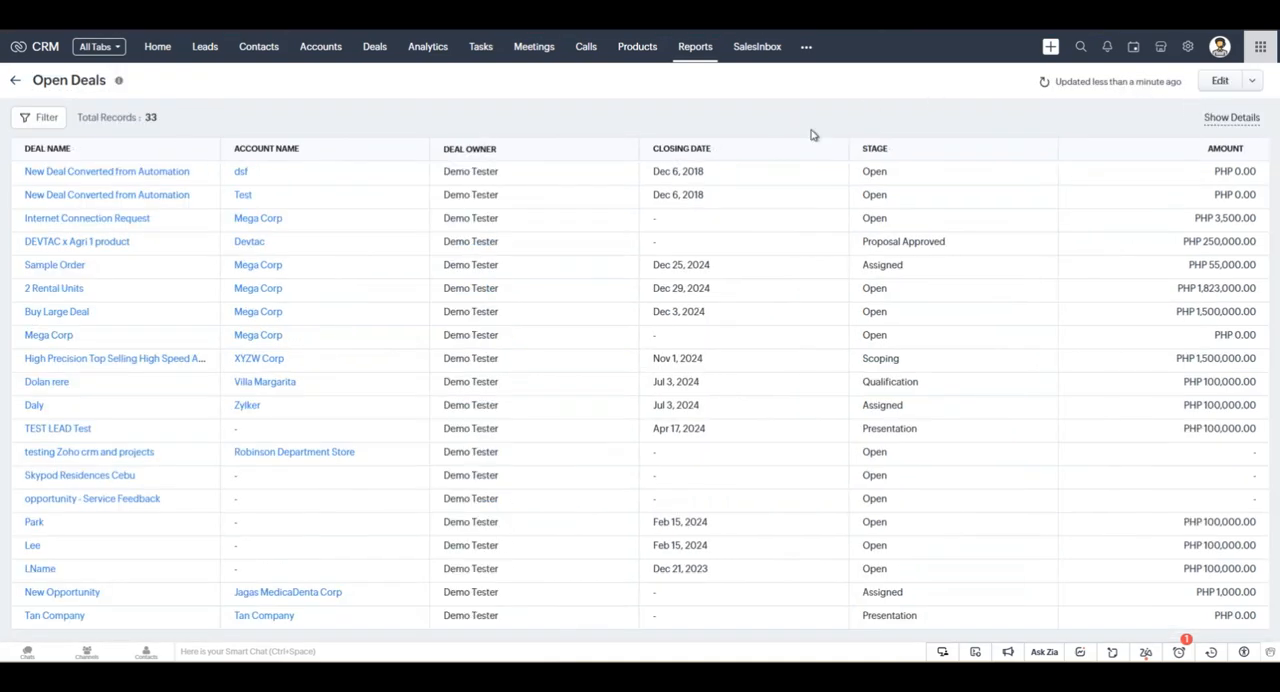
left_click(1222, 82)
left_click(1082, 85)
Export the Open Deals report as a Formatted Report in PDF format.
left_click(1254, 82)
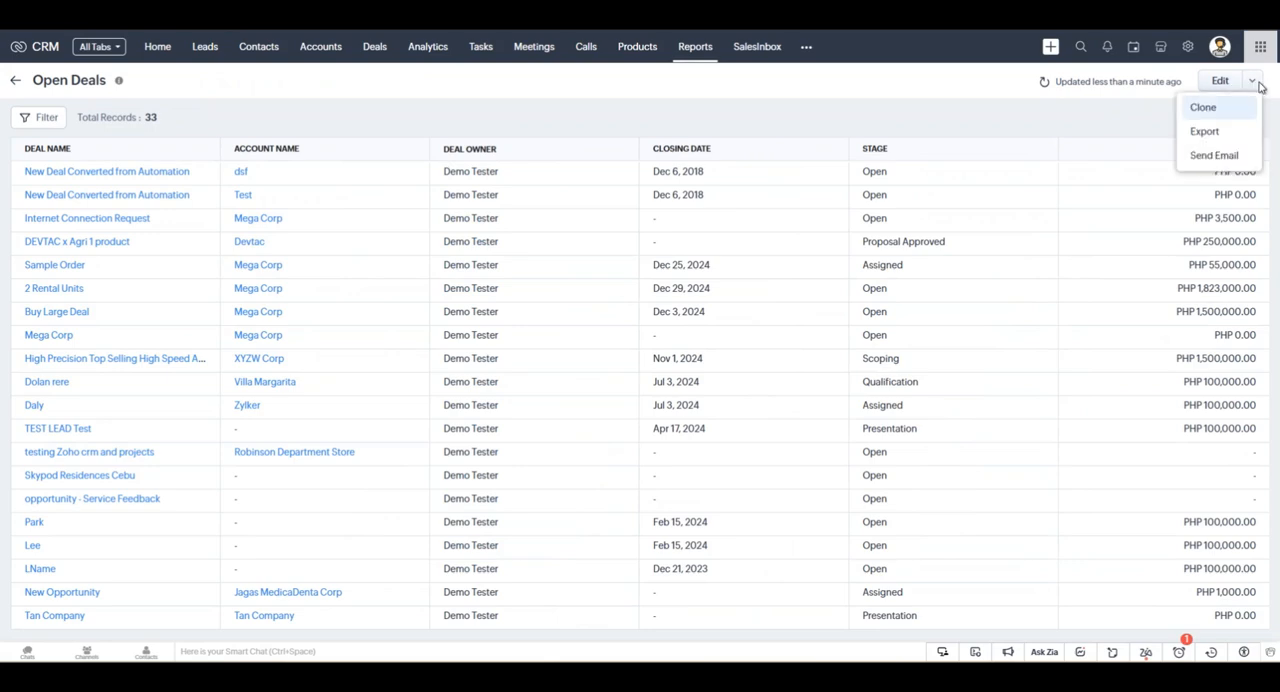
left_click(1222, 131)
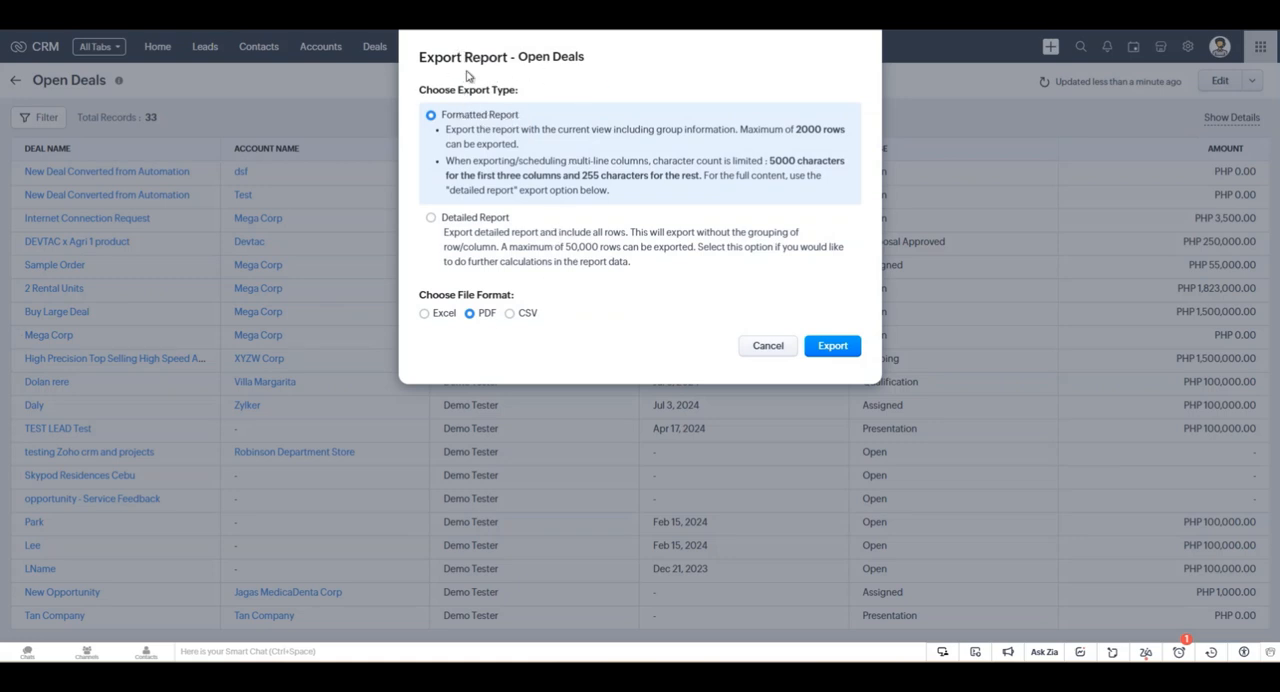
left_click(466, 219)
left_click(524, 115)
left_click(833, 346)
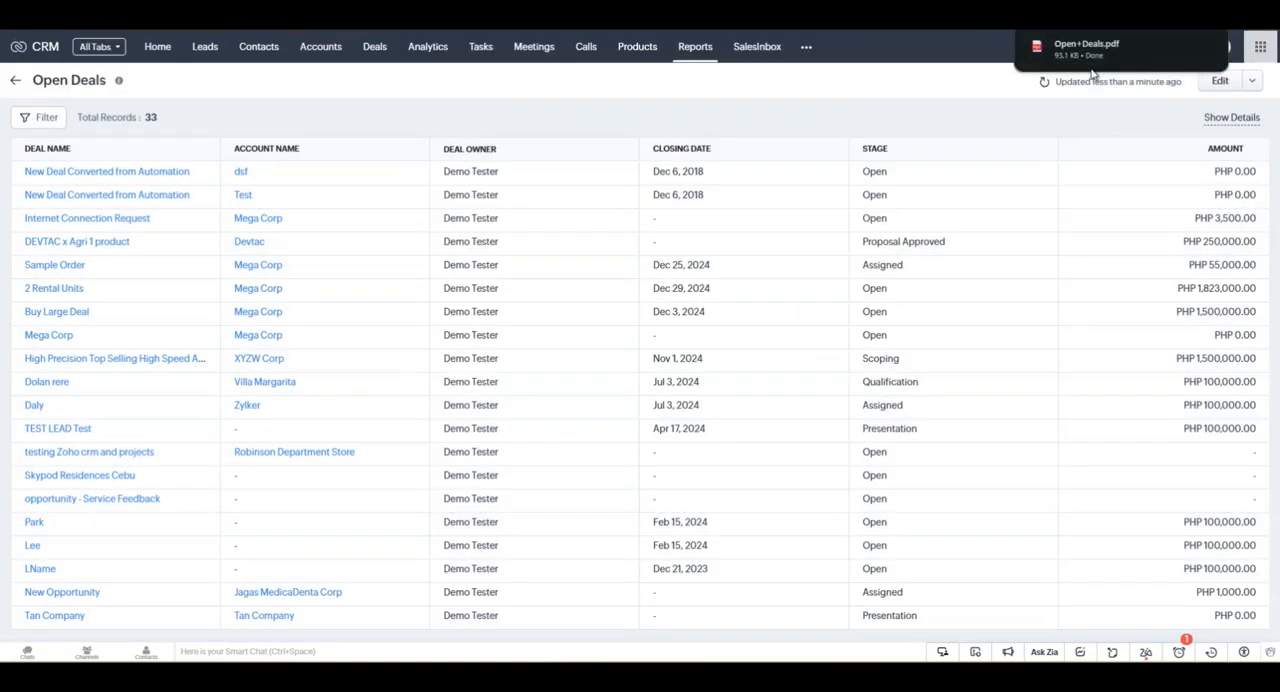
Open the exported Open+Deals.pdf, look through both pages, and return to the report in Zoho CRM.
left_click(1123, 49)
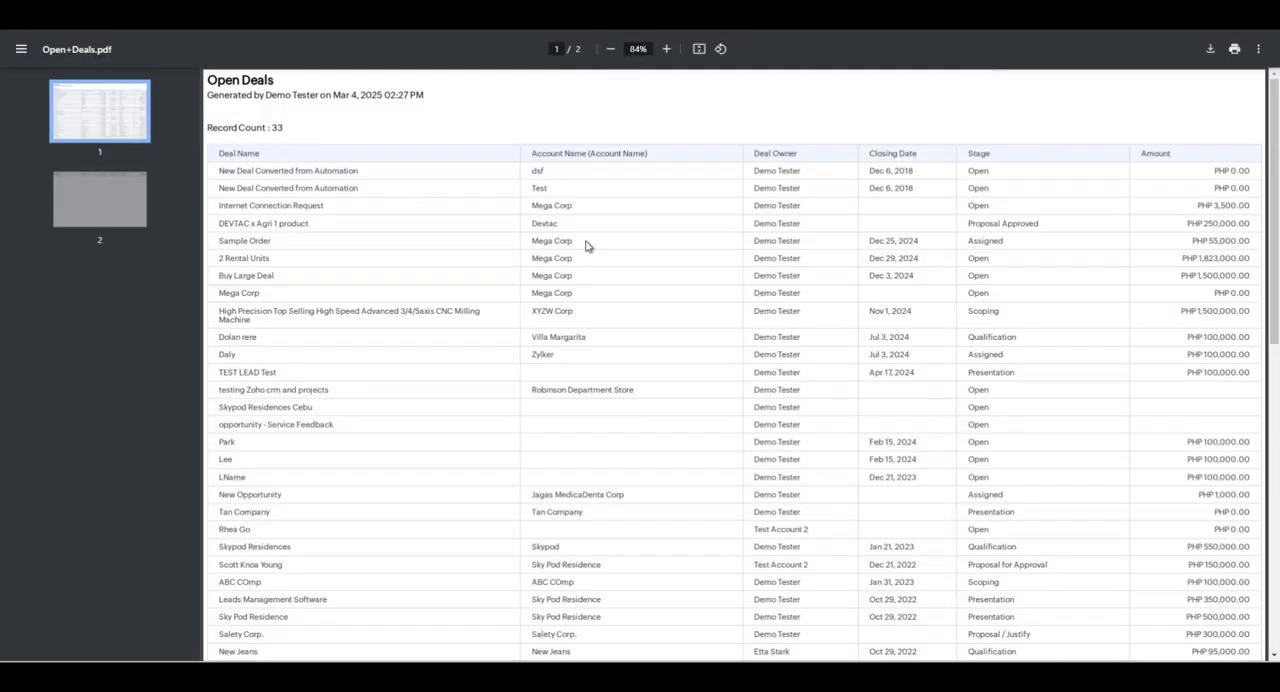
scroll(471, 254, "down", 10)
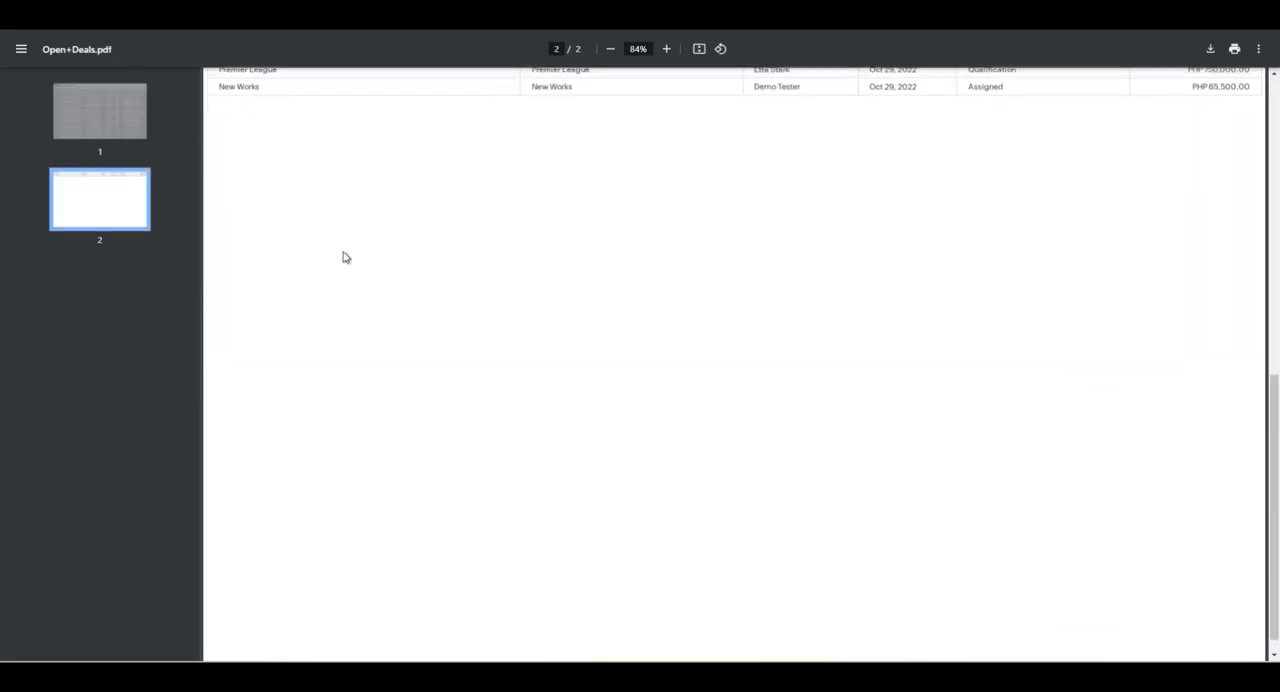
scroll(350, 254, "up", 10)
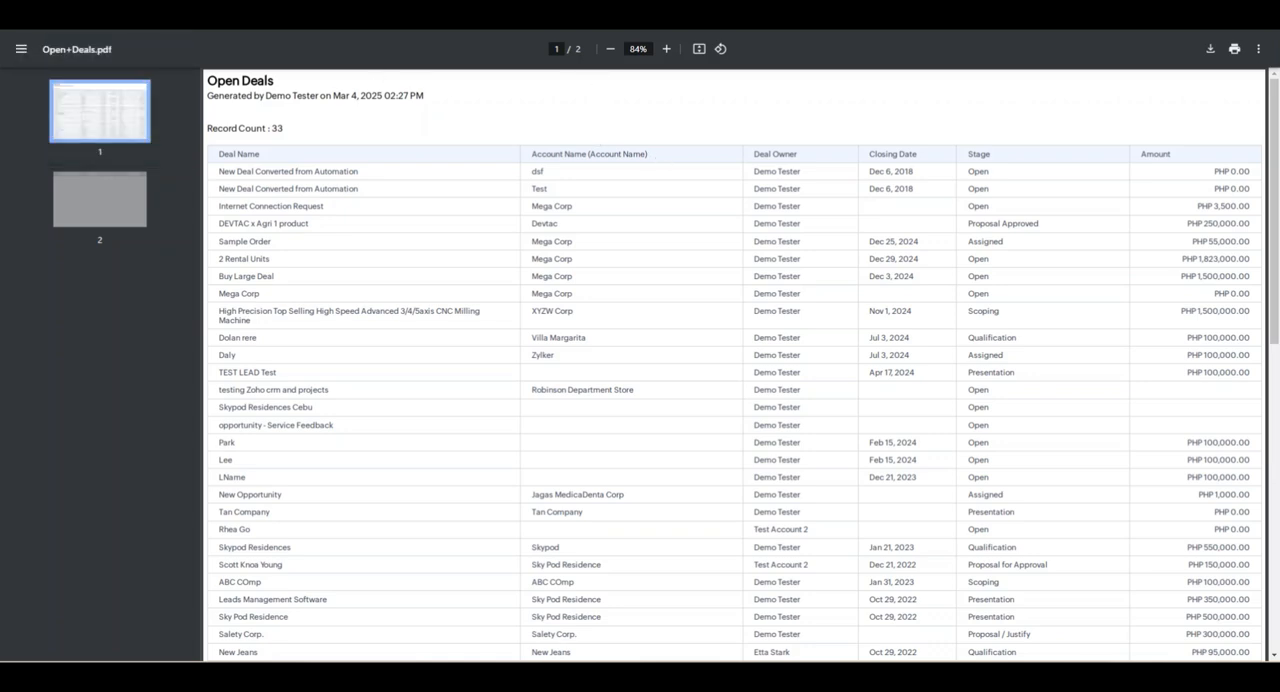
key("ctrl+shift+Tab")
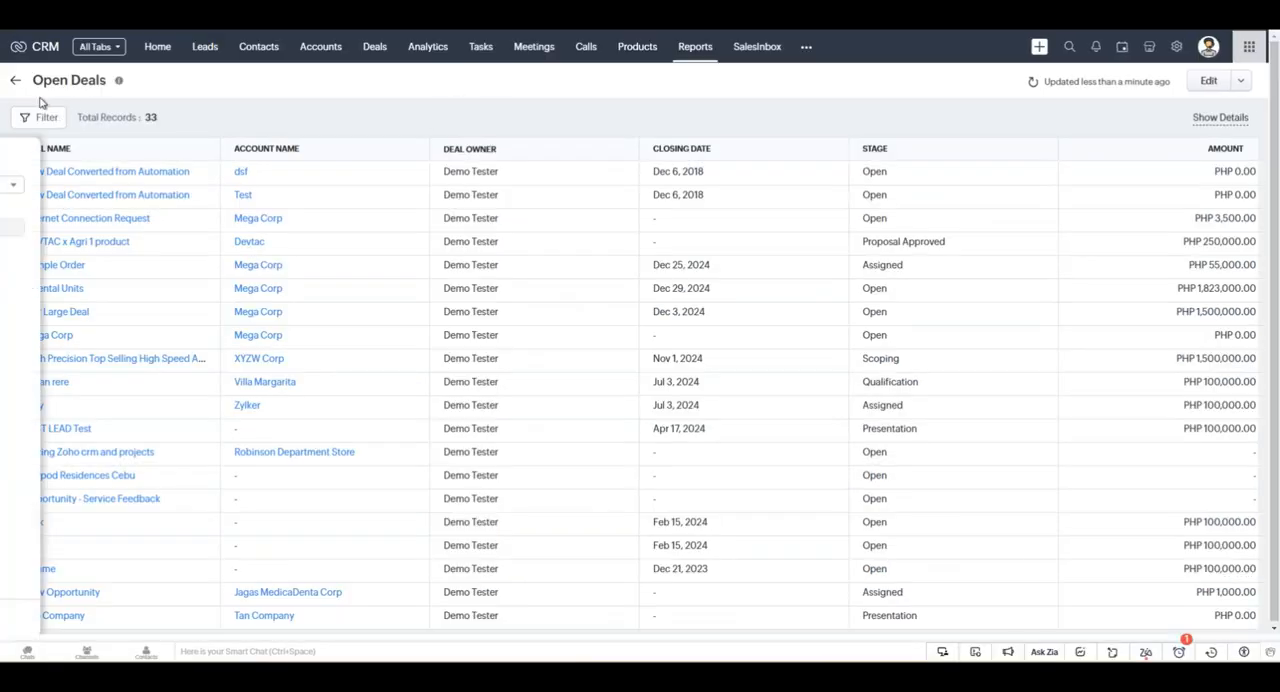
Reopen the Lost Deals report to check its record and filter option, and return to the Deal Reports folder.
left_click(16, 85)
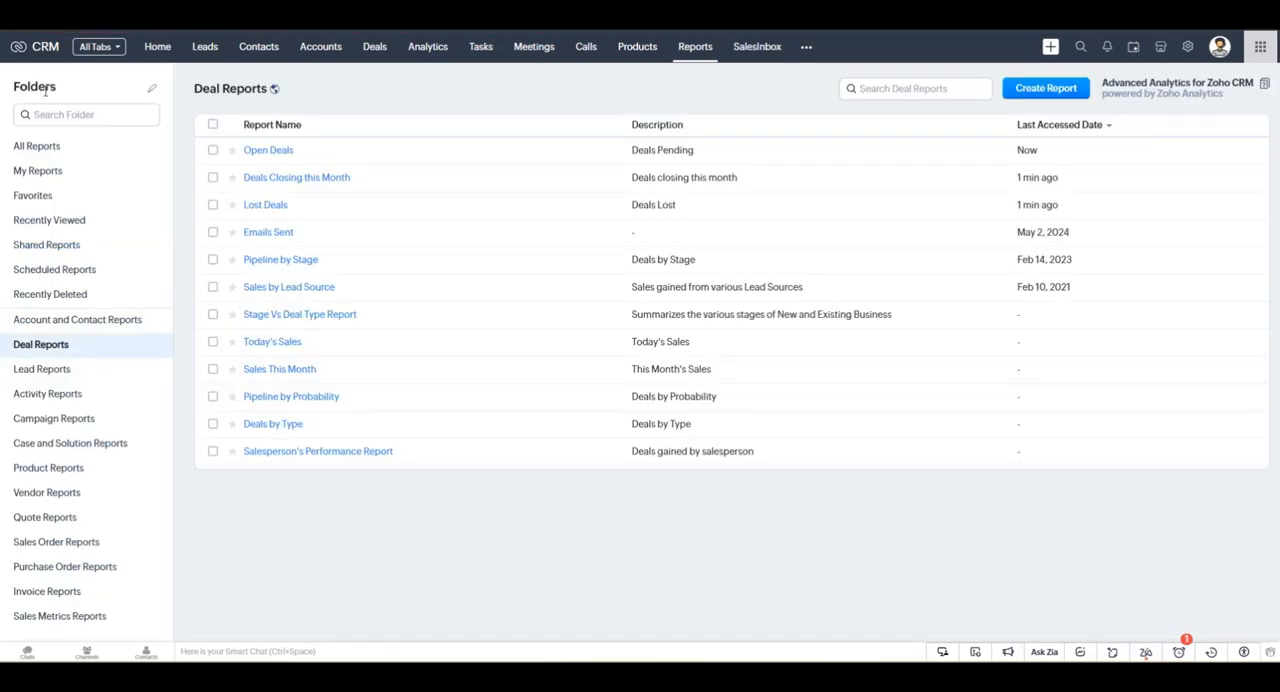
left_click(276, 207)
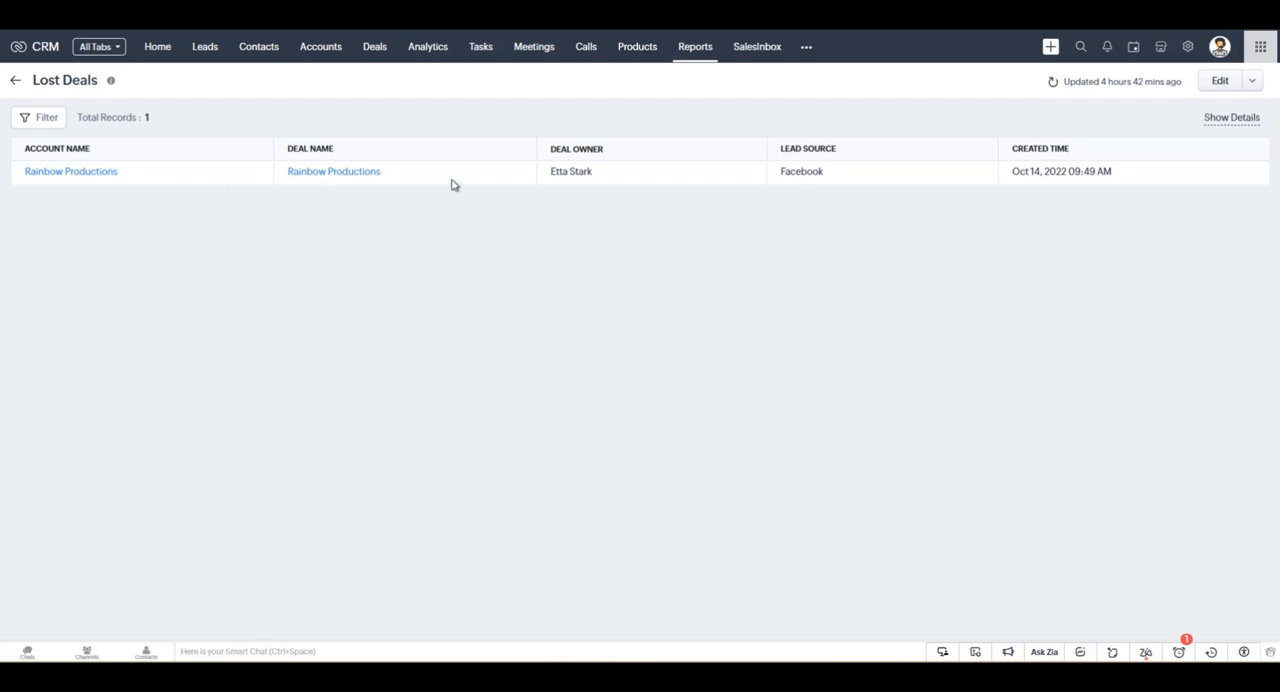
left_click(24, 116)
left_click(15, 80)
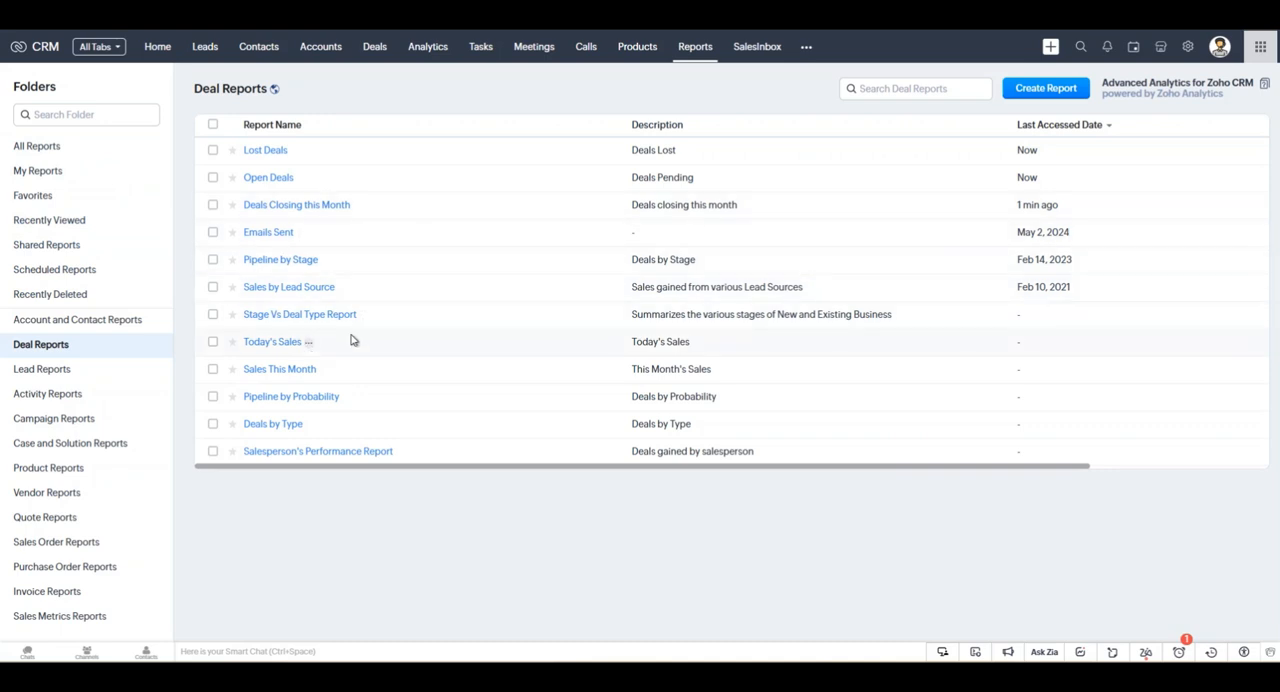
View the Today's Leads and Leads by Status reports in the Lead Reports folder.
left_click(48, 376)
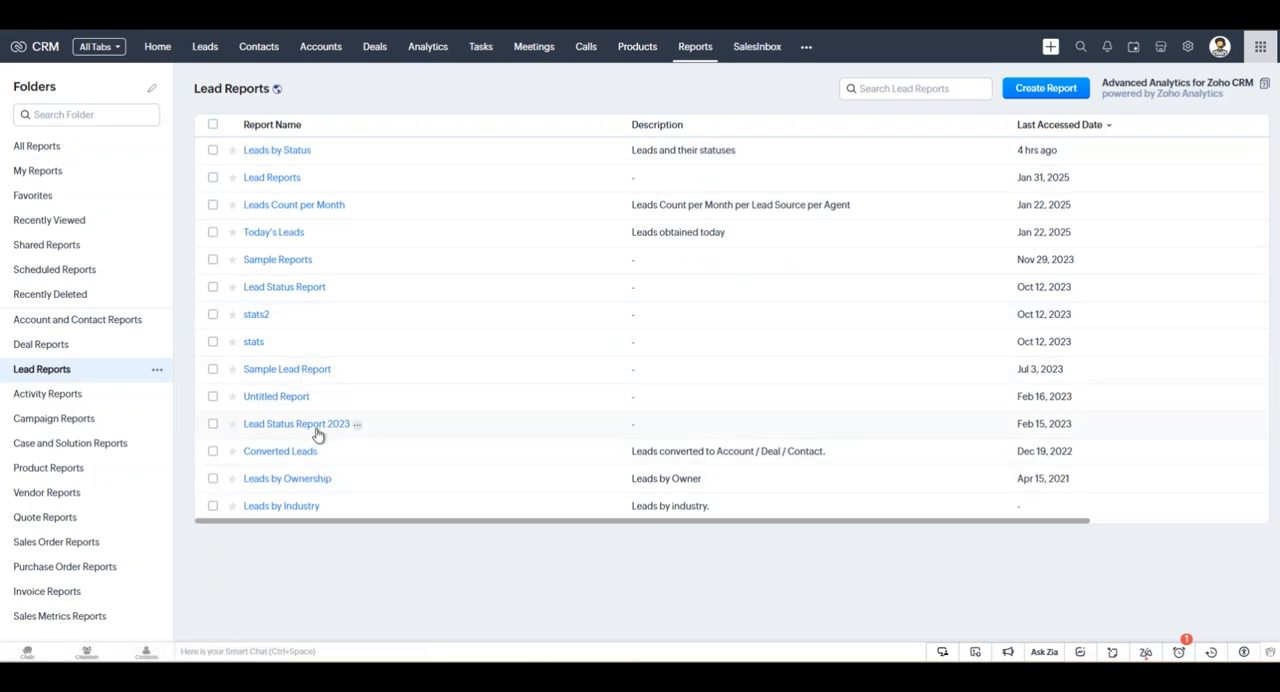
left_click(274, 240)
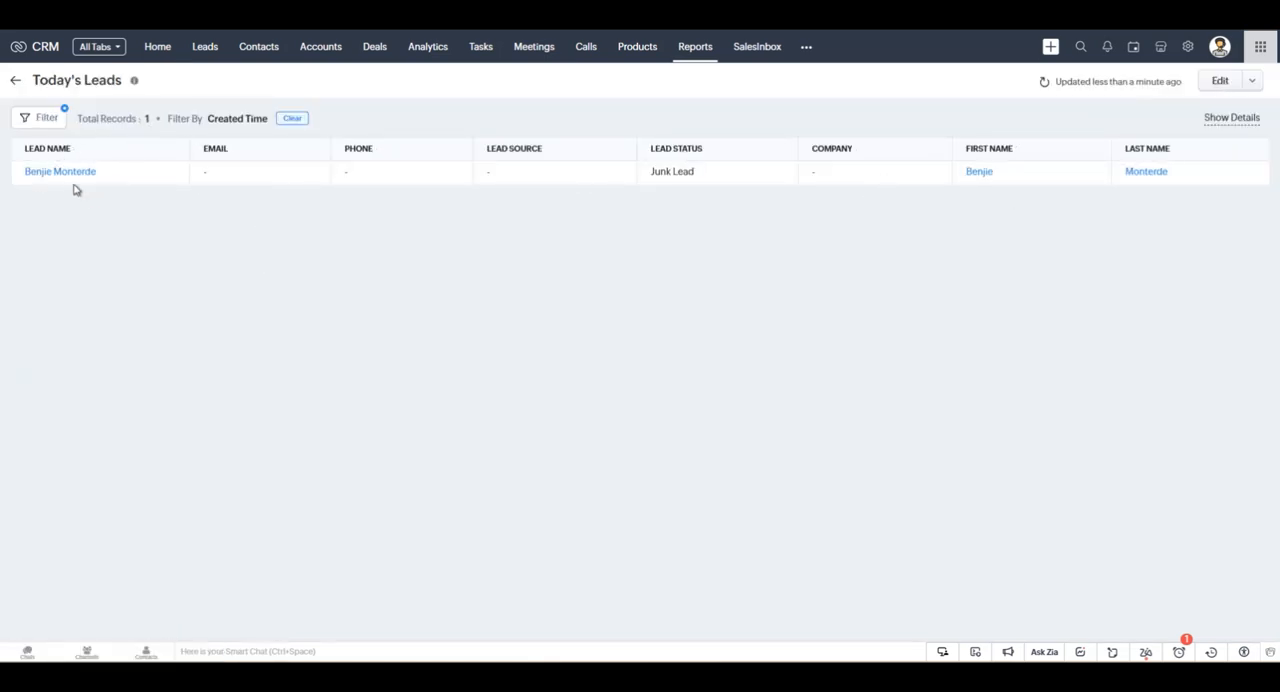
left_click(14, 83)
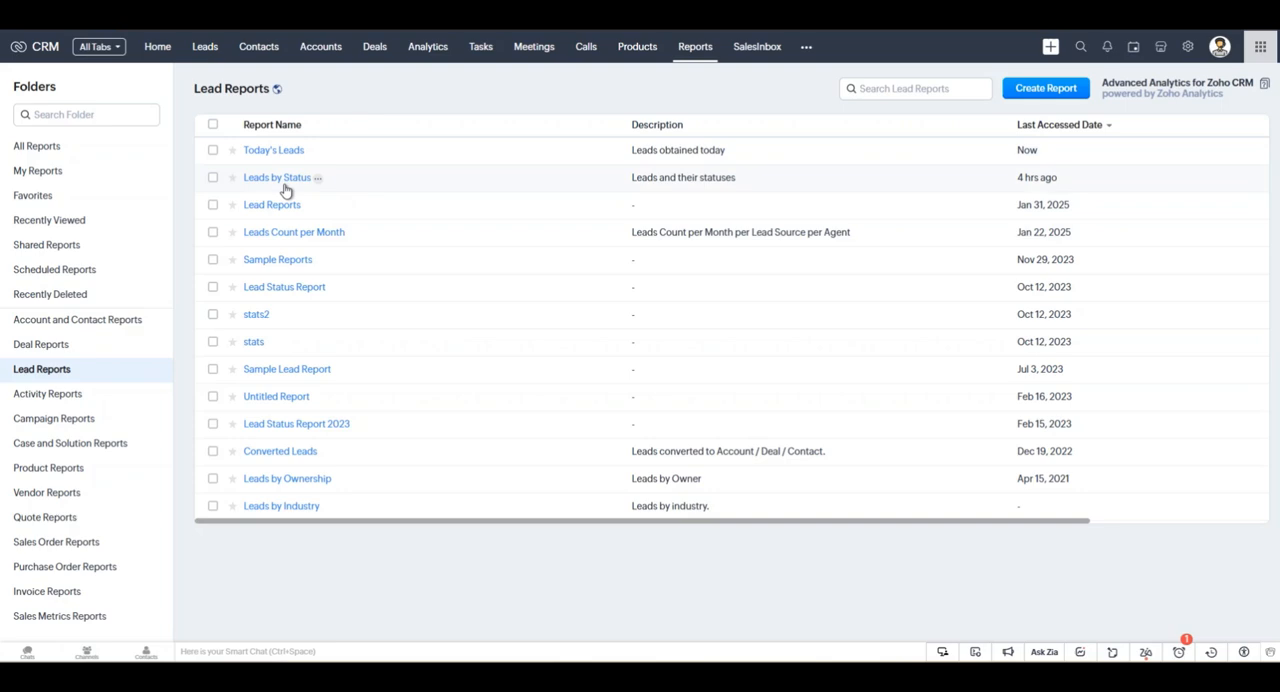
left_click(281, 179)
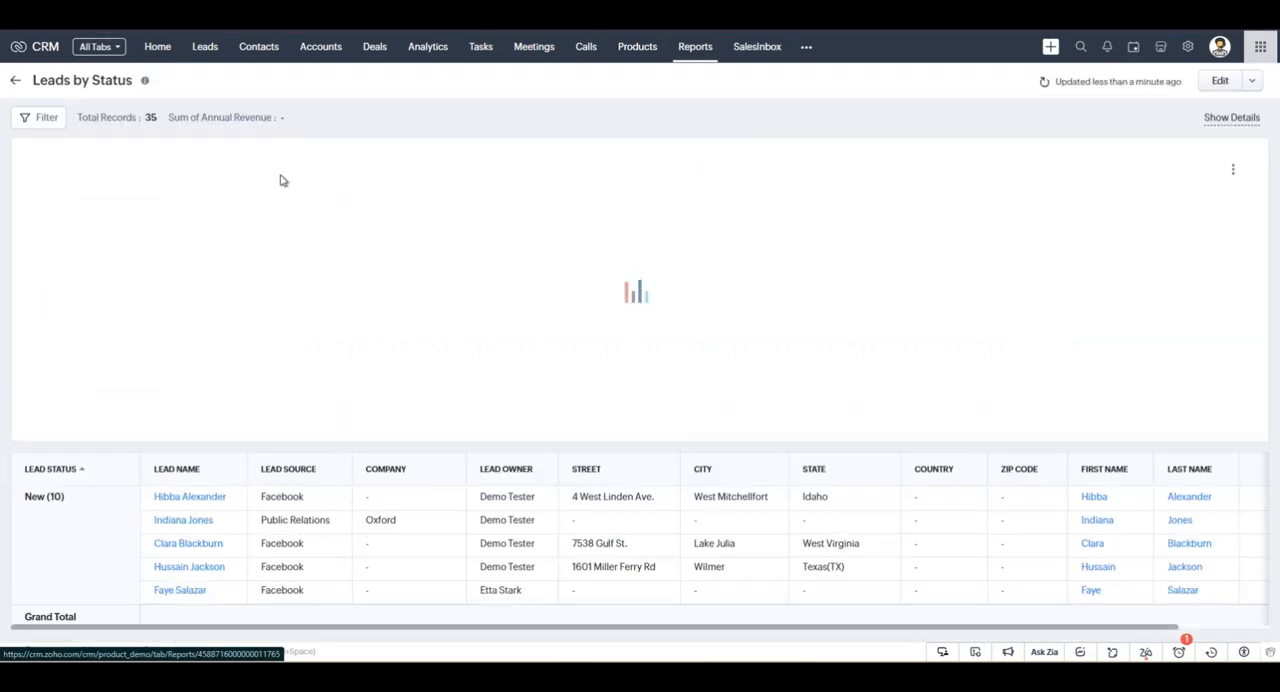
scroll(270, 500, "down", 2)
scroll(270, 500, "up", 2)
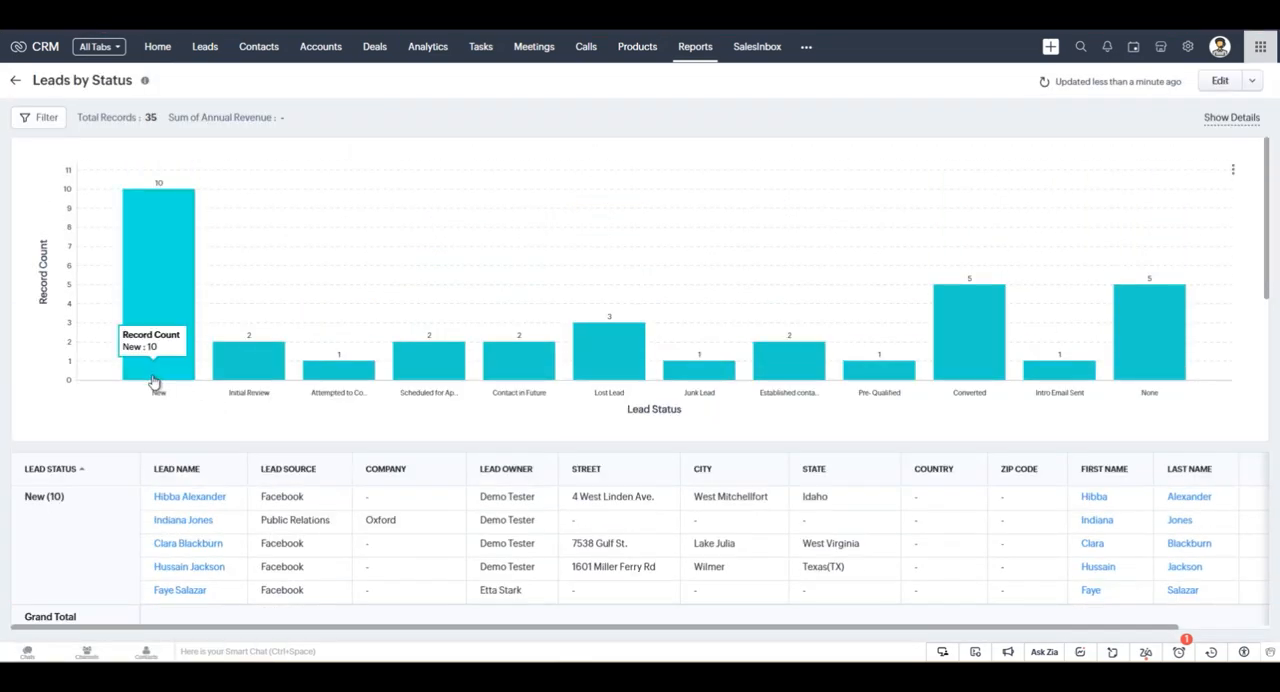
left_click(16, 80)
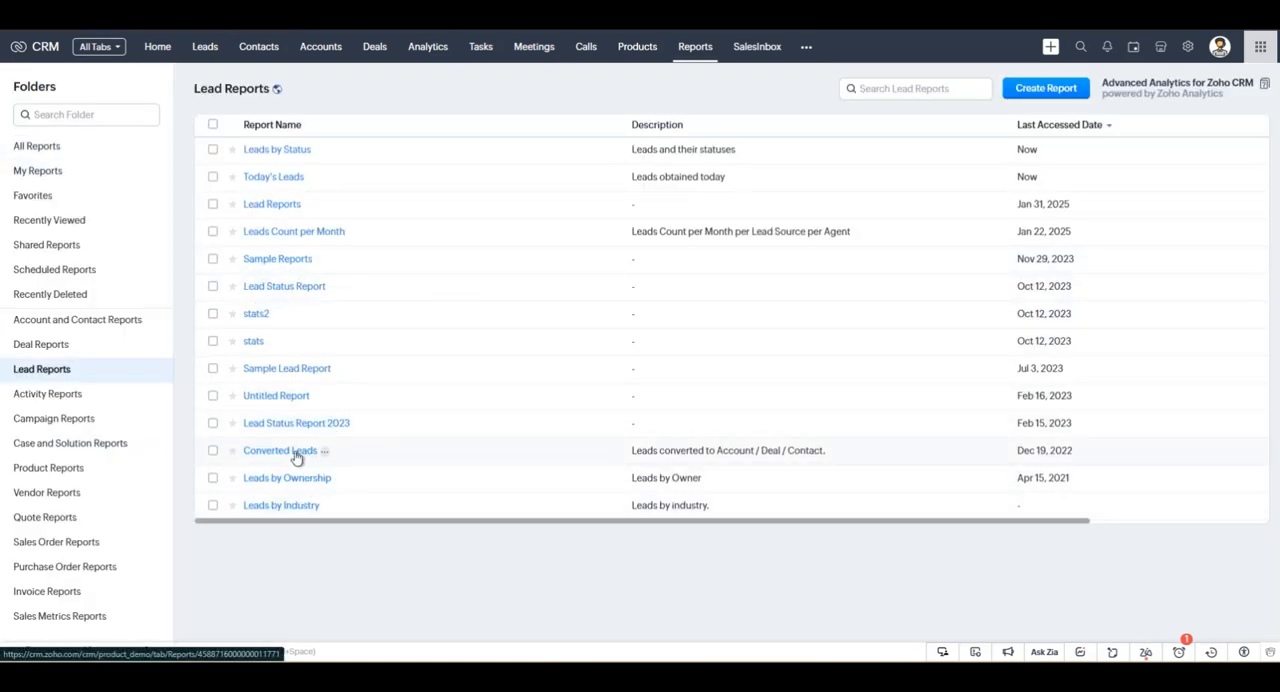
Open the Converted Leads report and look through its lead records.
left_click(293, 452)
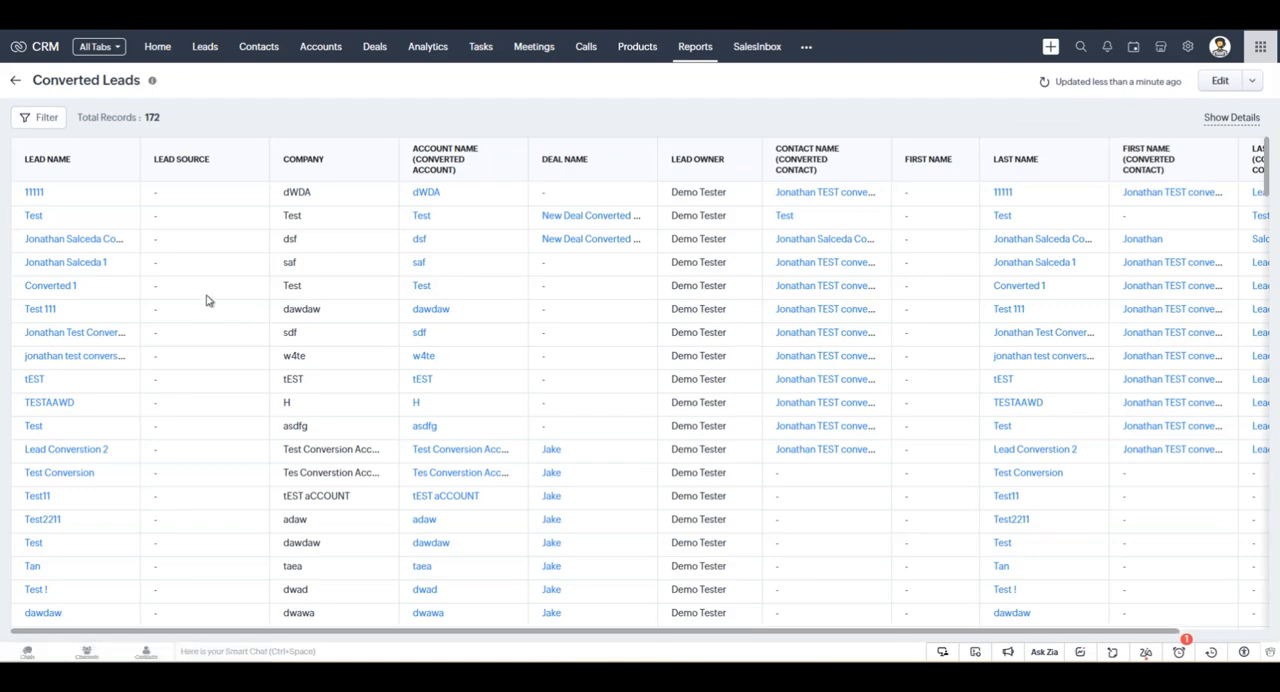
scroll(288, 320, "down", 15)
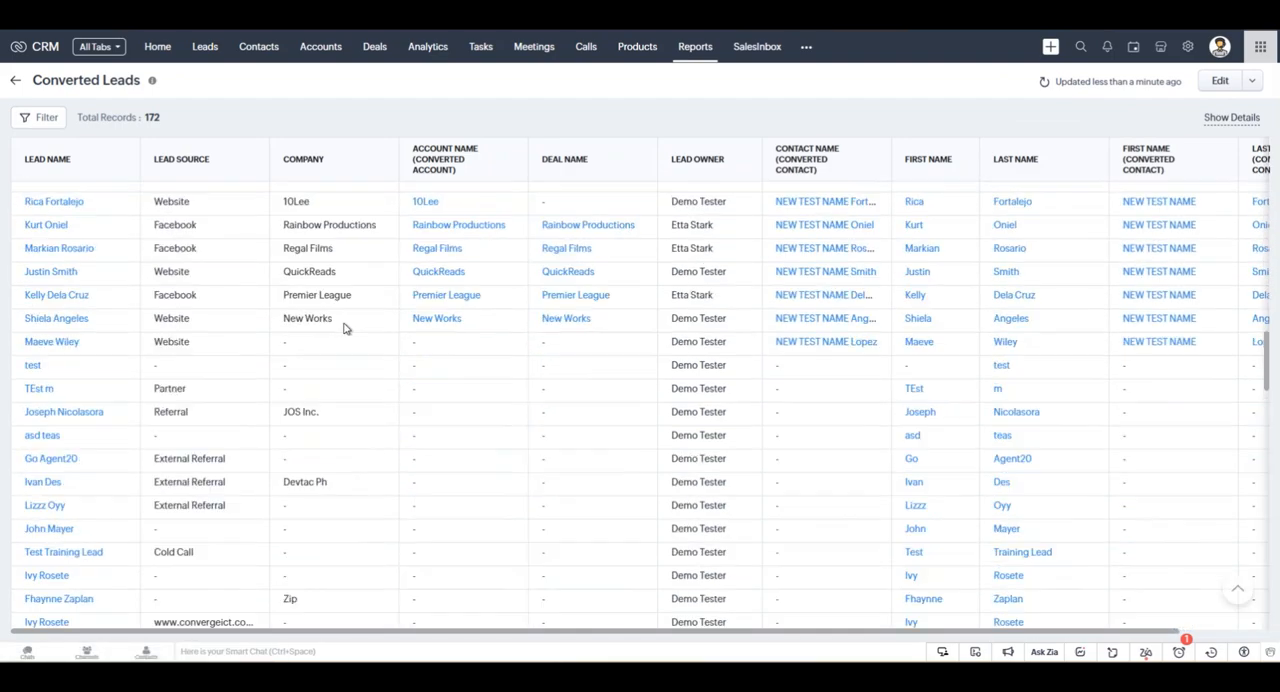
scroll(343, 338, "down", 3)
View the email options and recipient selection for the Converted Leads report, and close the form without sending.
left_click(1251, 80)
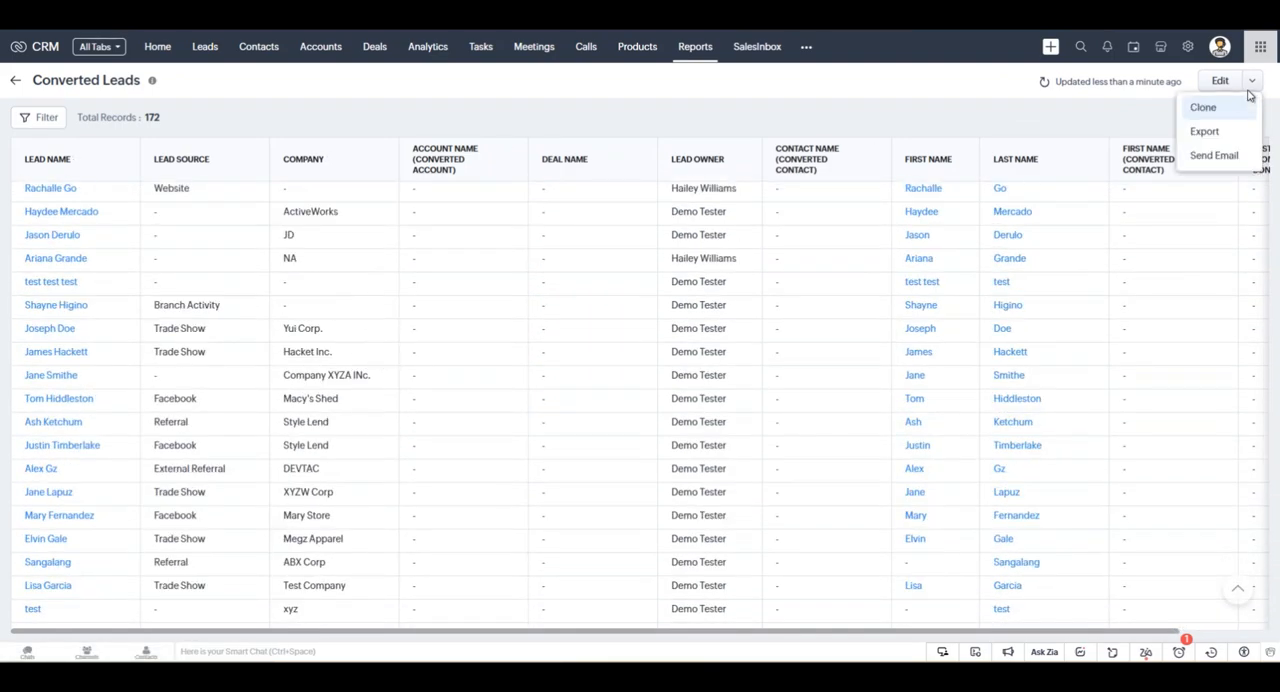
left_click(1207, 157)
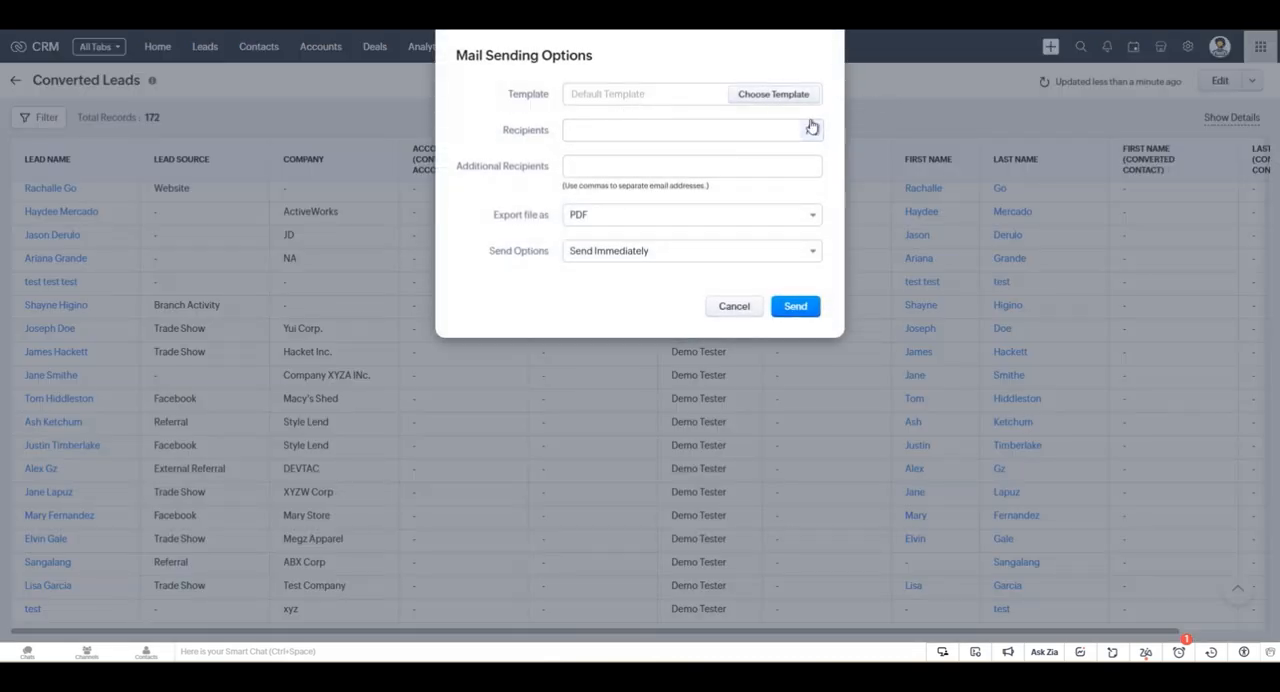
left_click(624, 134)
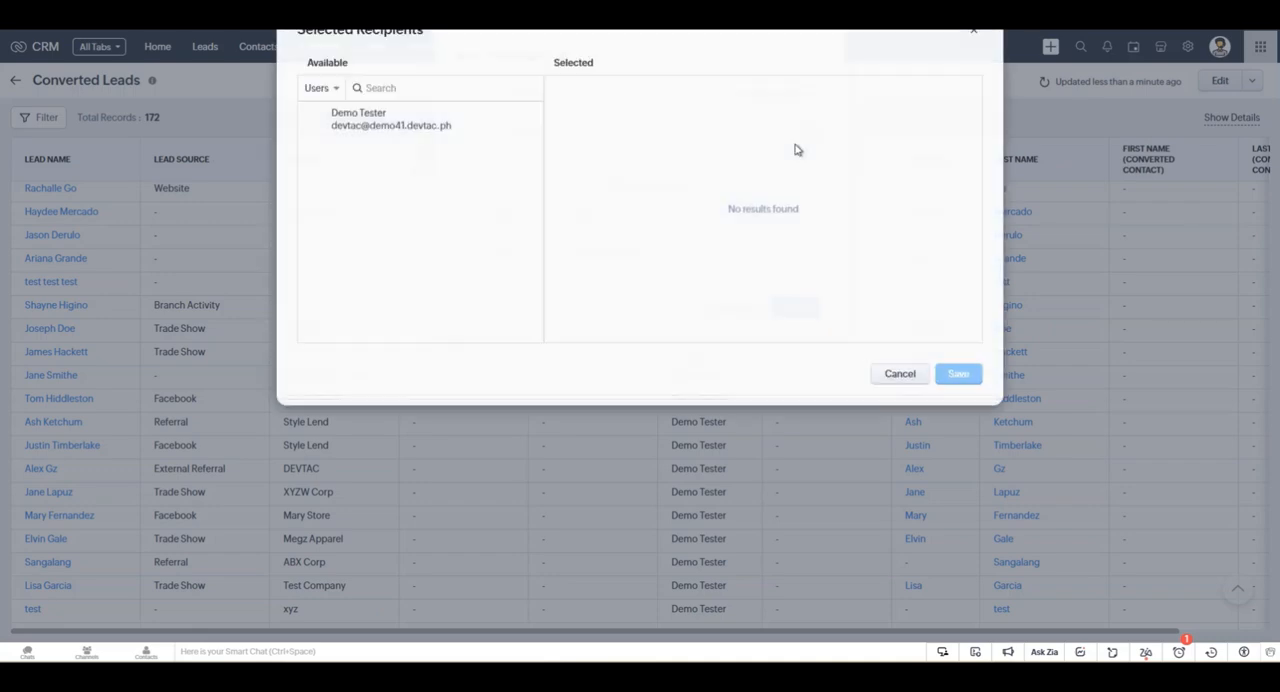
left_click(899, 401)
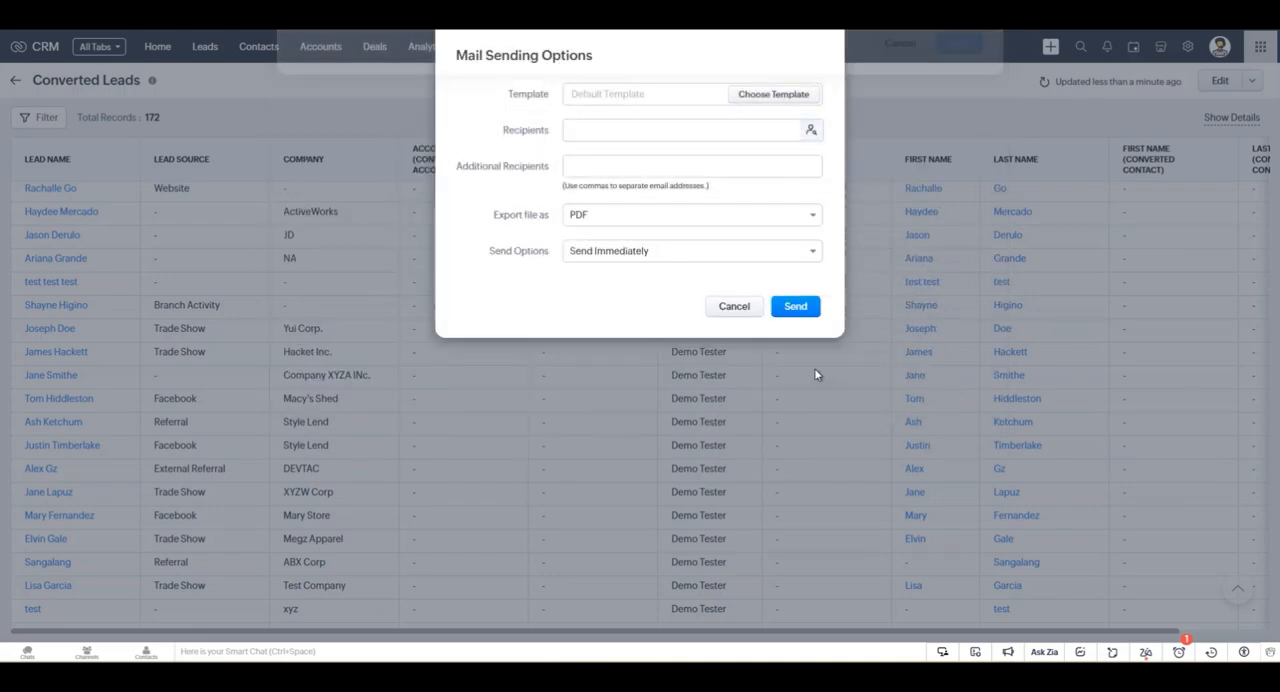
left_click(734, 309)
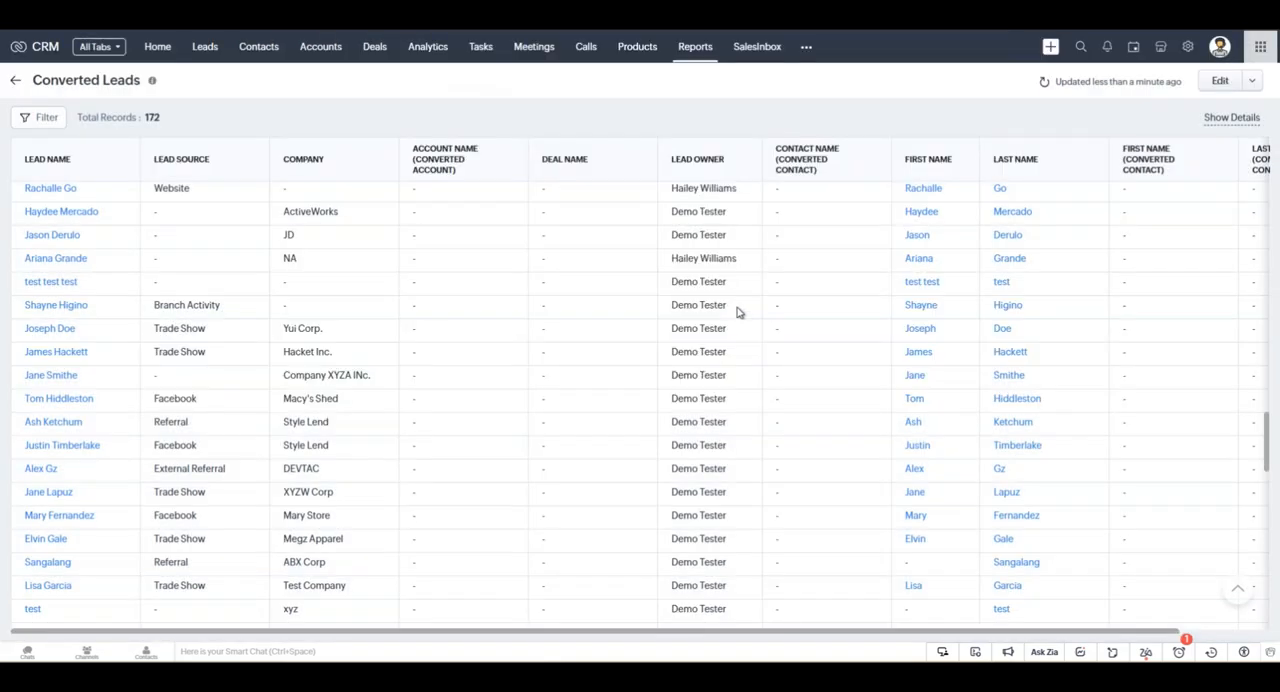
Export the Converted Leads report as a Formatted Report in PDF format.
left_click(1251, 83)
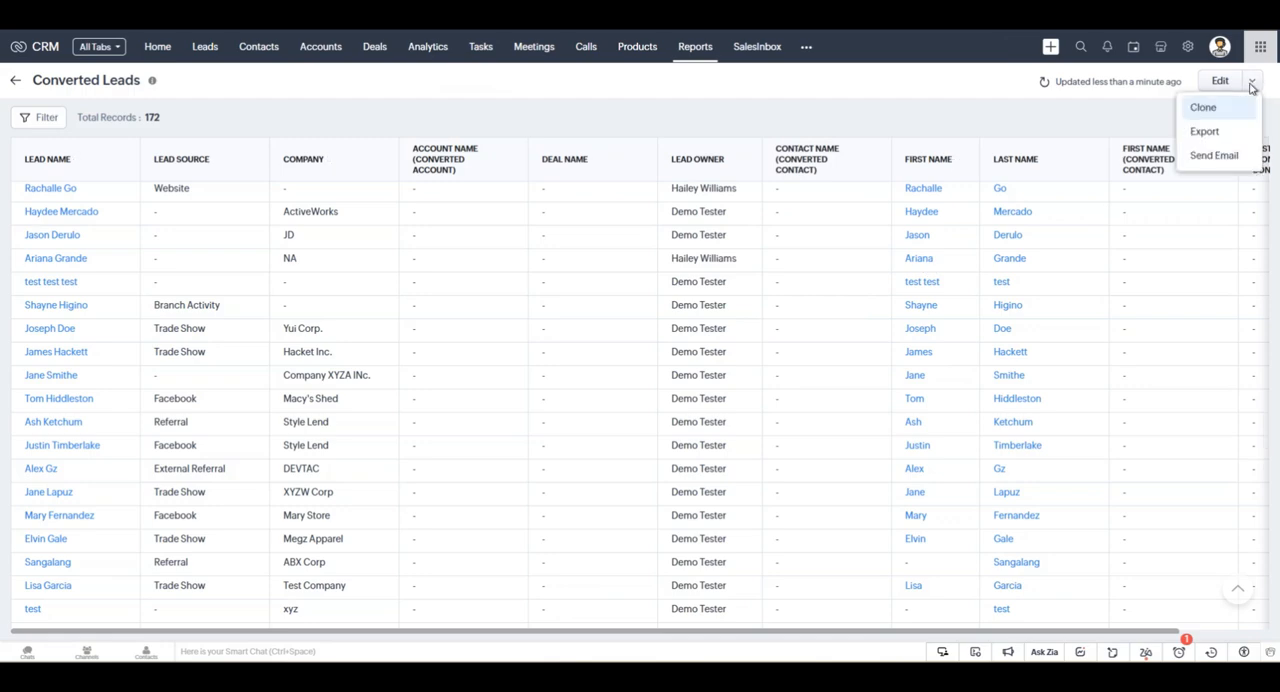
left_click(1205, 131)
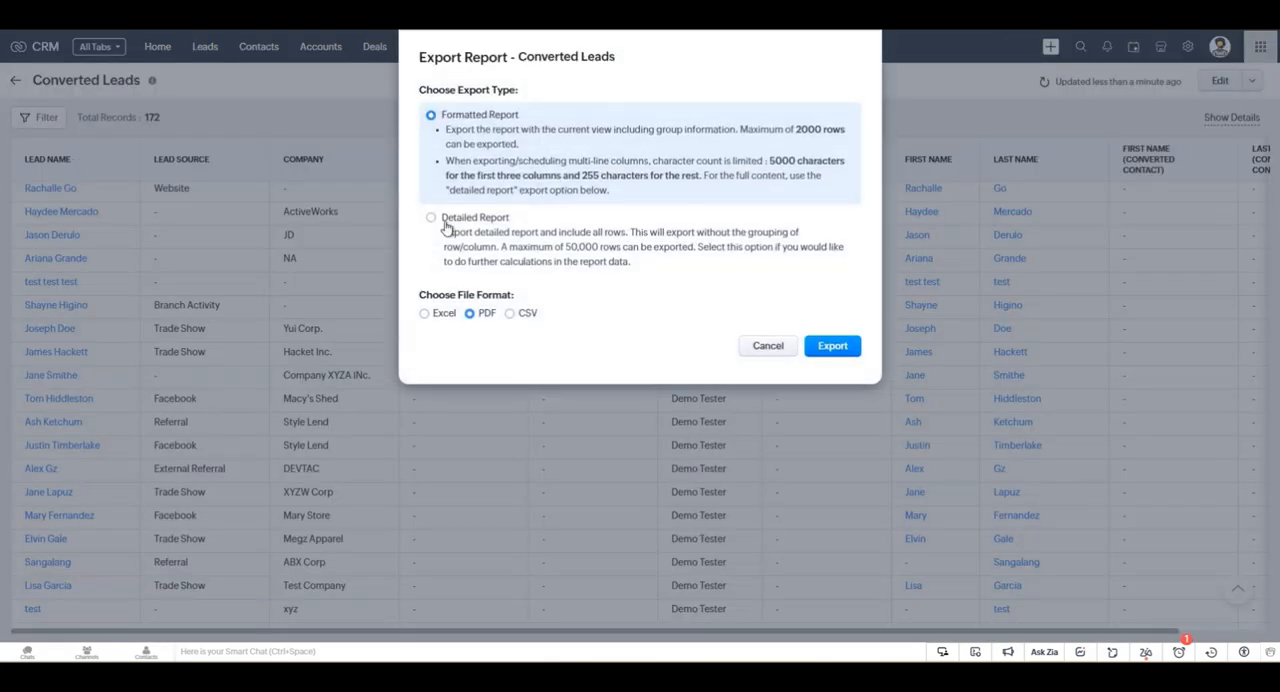
left_click(450, 228)
left_click(470, 313)
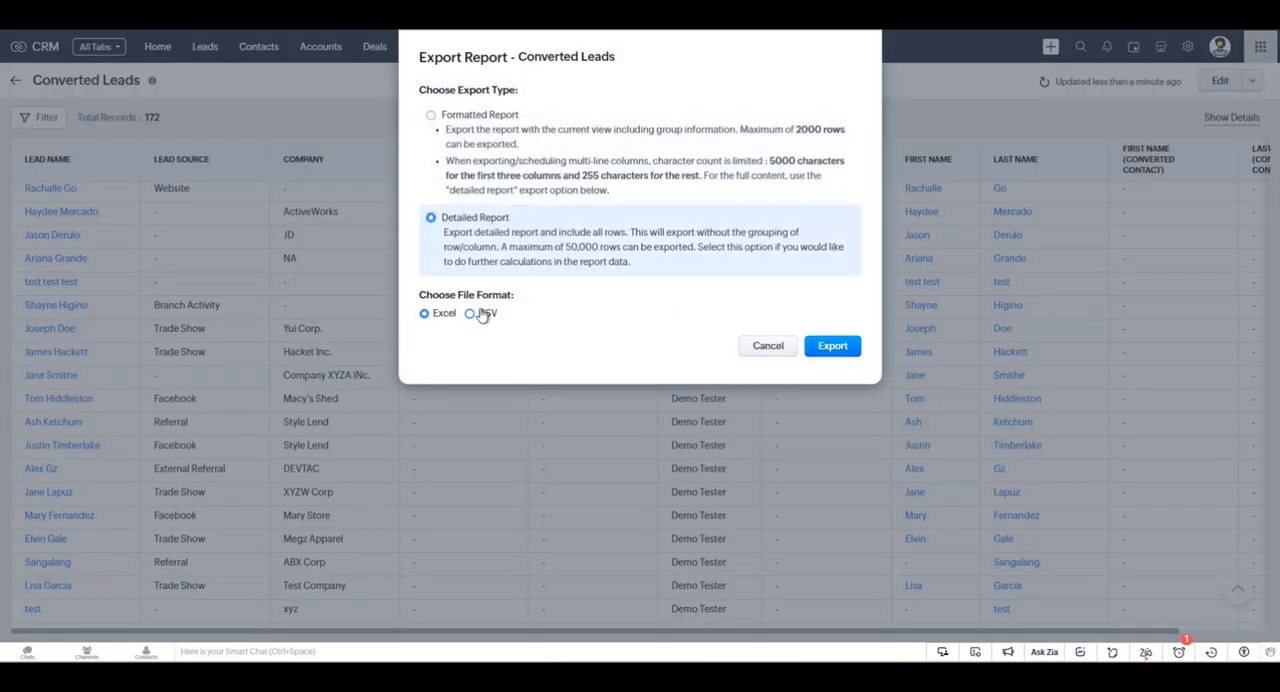
left_click(538, 140)
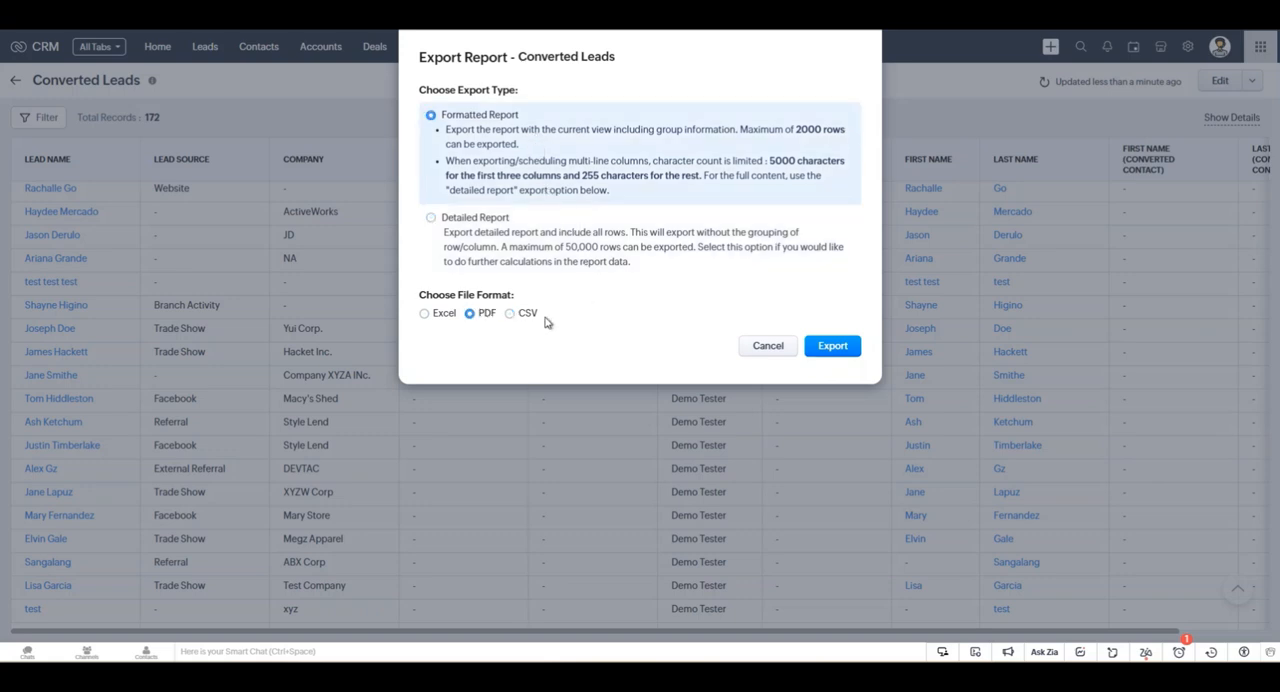
left_click(831, 346)
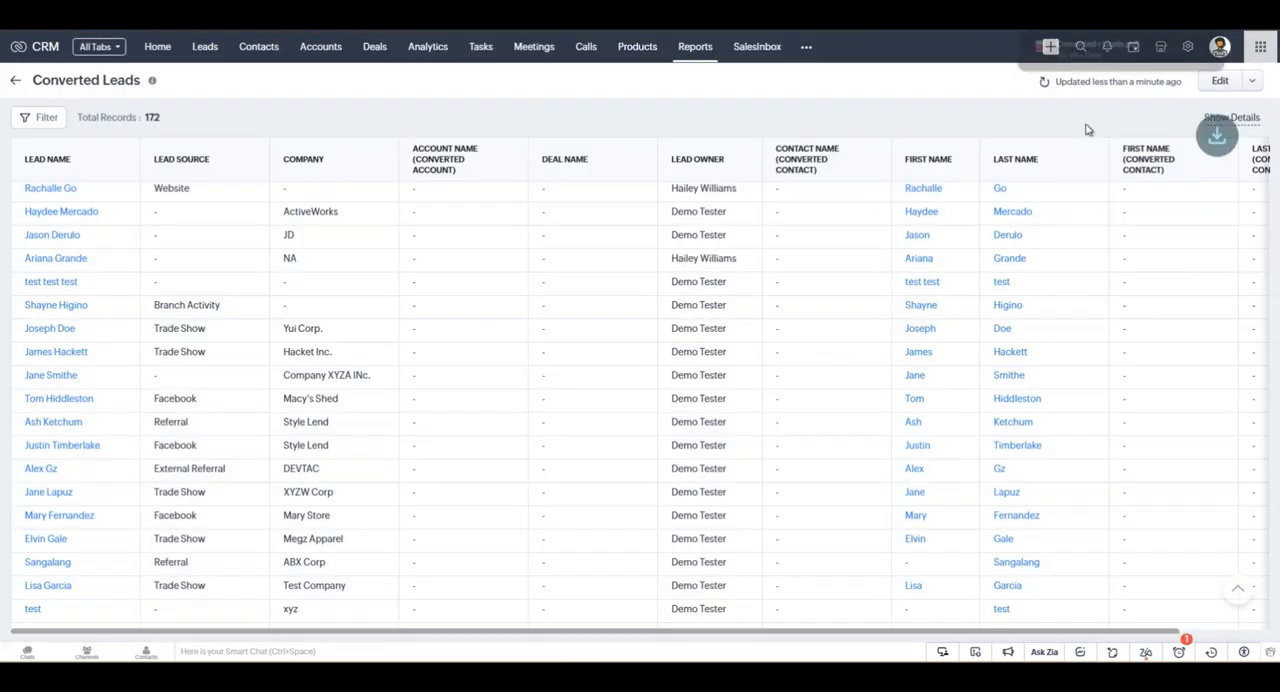
Open the exported Converted+Leads.pdf and look through its pages at different zoom levels.
left_click(1120, 49)
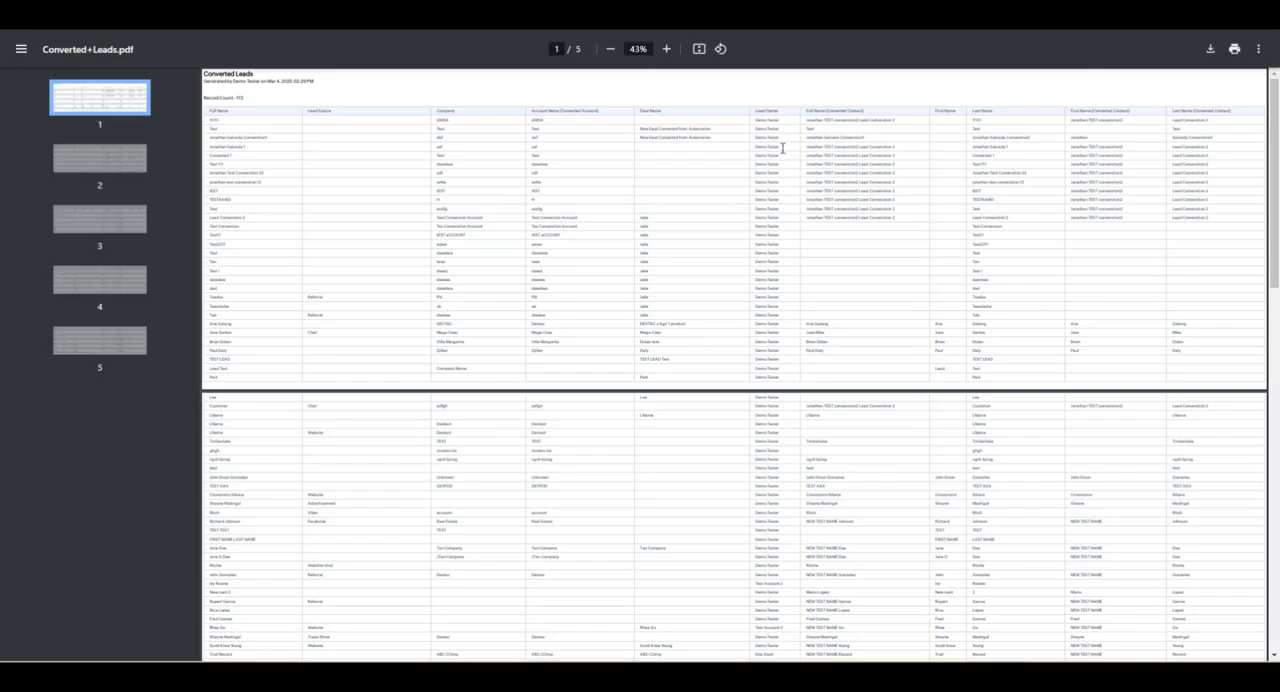
scroll(650, 209, "up", 4)
left_click_drag(521, 256, 629, 346)
scroll(521, 260, "down", 2)
scroll(521, 262, "down", 3)
left_click(550, 229)
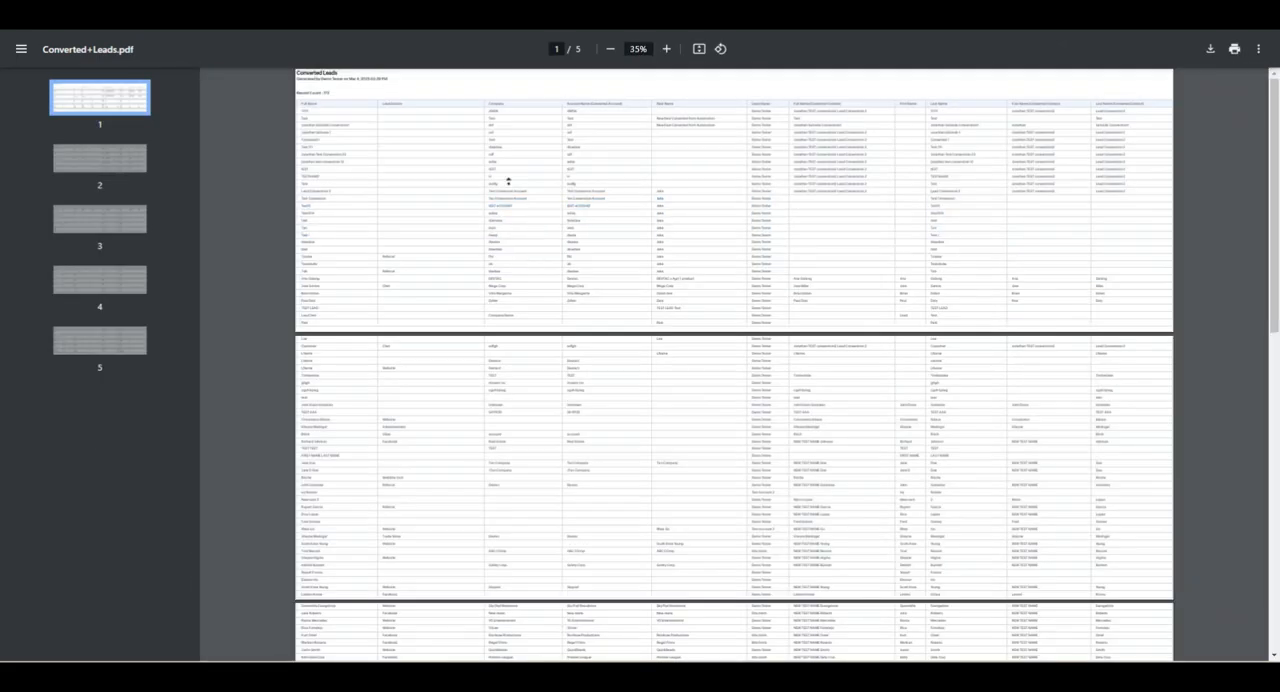
scroll(482, 160, "up", 2)
left_click_drag(566, 654, 429, 654)
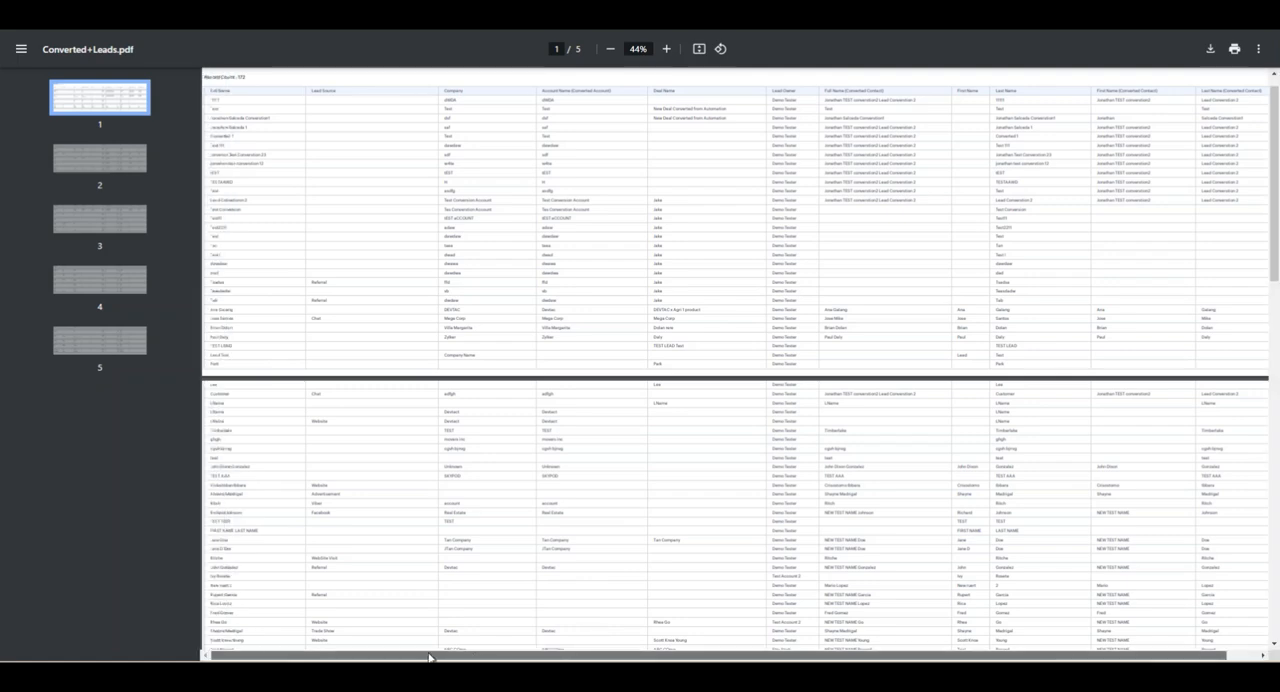
scroll(400, 408, "up", 1)
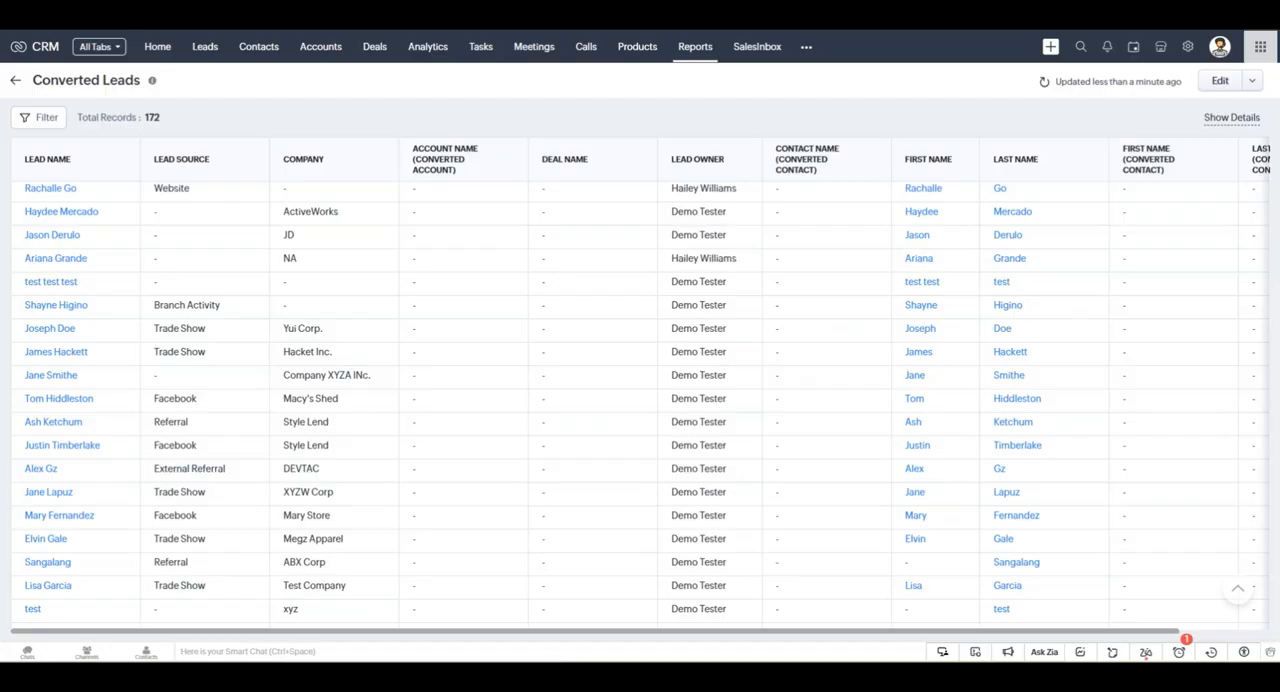
Export the Converted Leads report again as a Formatted Report in Excel format.
left_click(1251, 81)
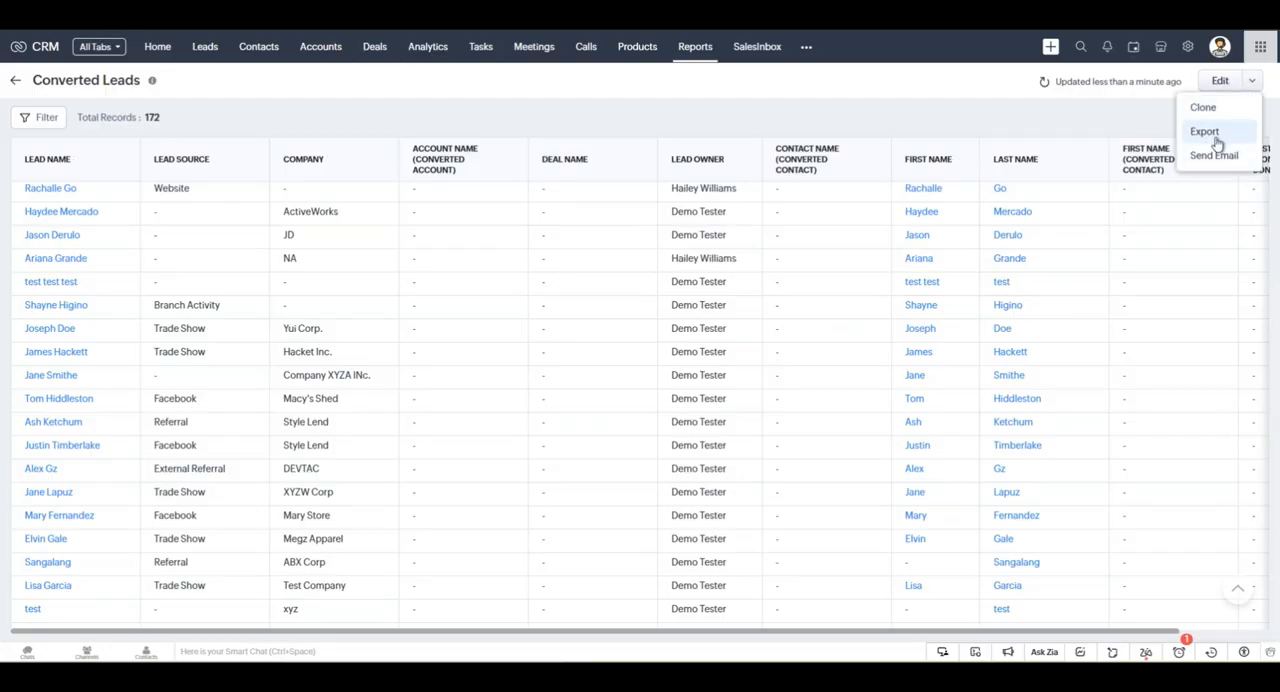
left_click(1216, 138)
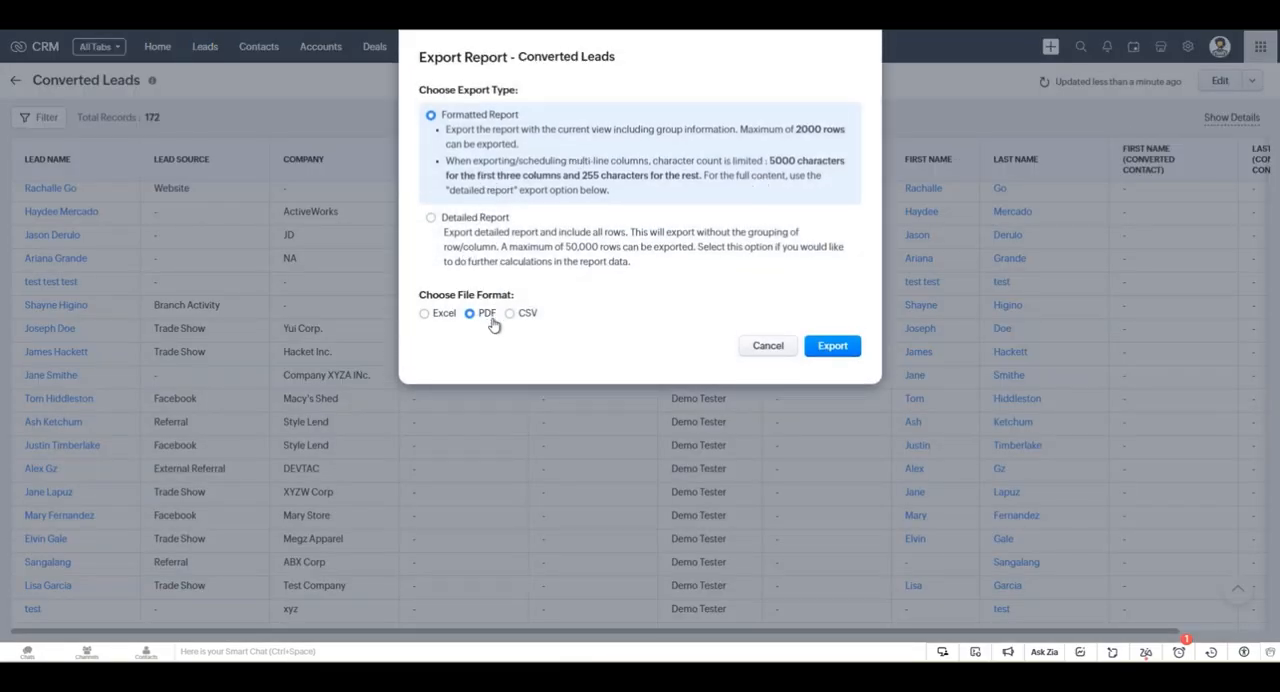
left_click(446, 314)
left_click(835, 347)
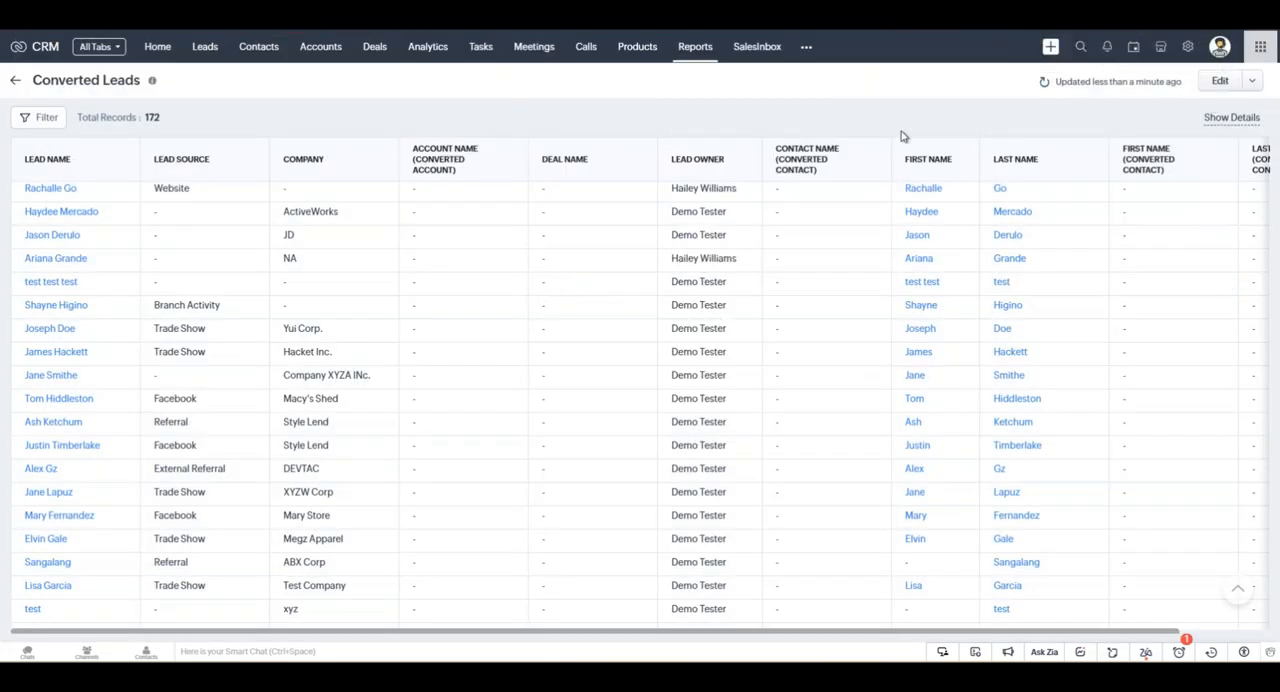
Examine the rows and columns of the exported Converted Leads workbook in Excel.
left_click(38, 117)
left_click(38, 117)
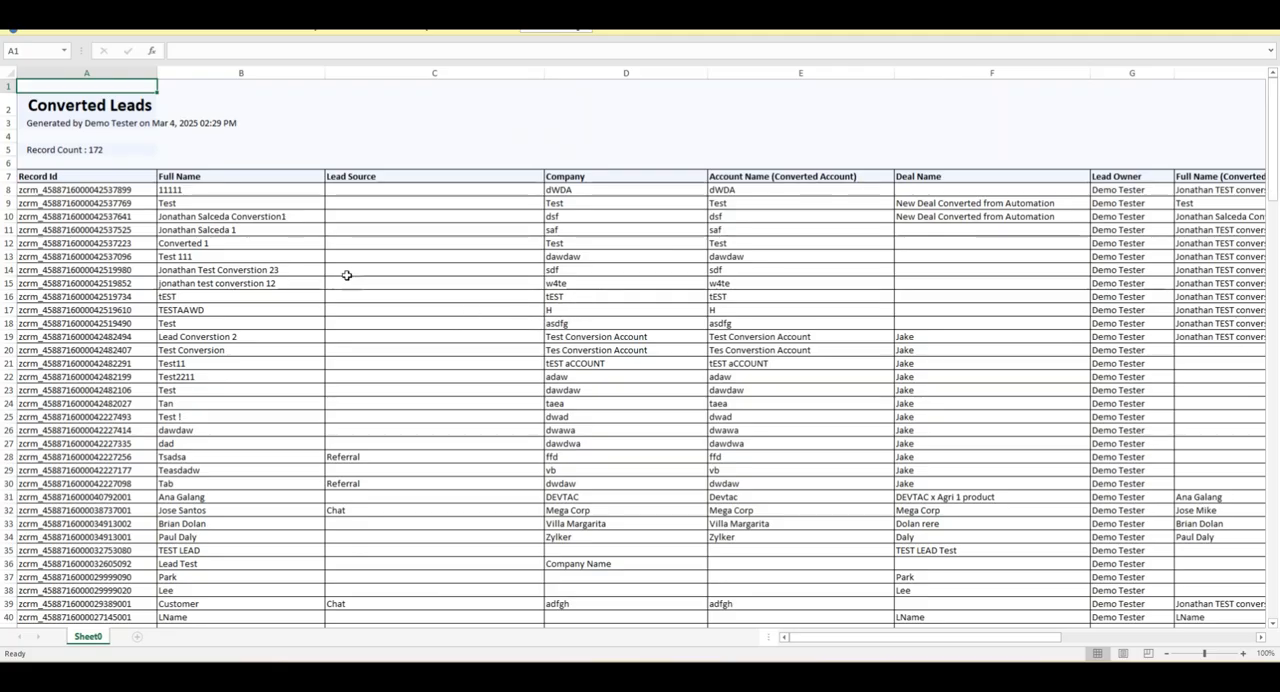
scroll(336, 163, "down", 2)
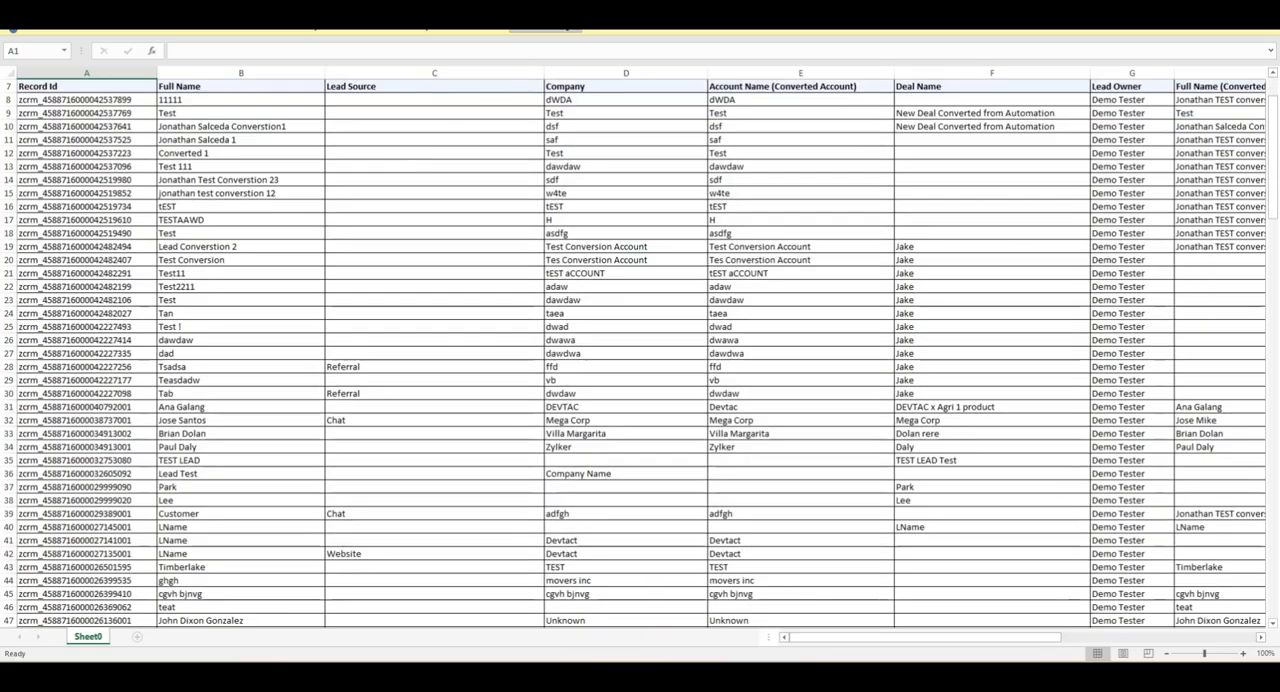
scroll(346, 292, "down", 2)
scroll(346, 292, "down", 9)
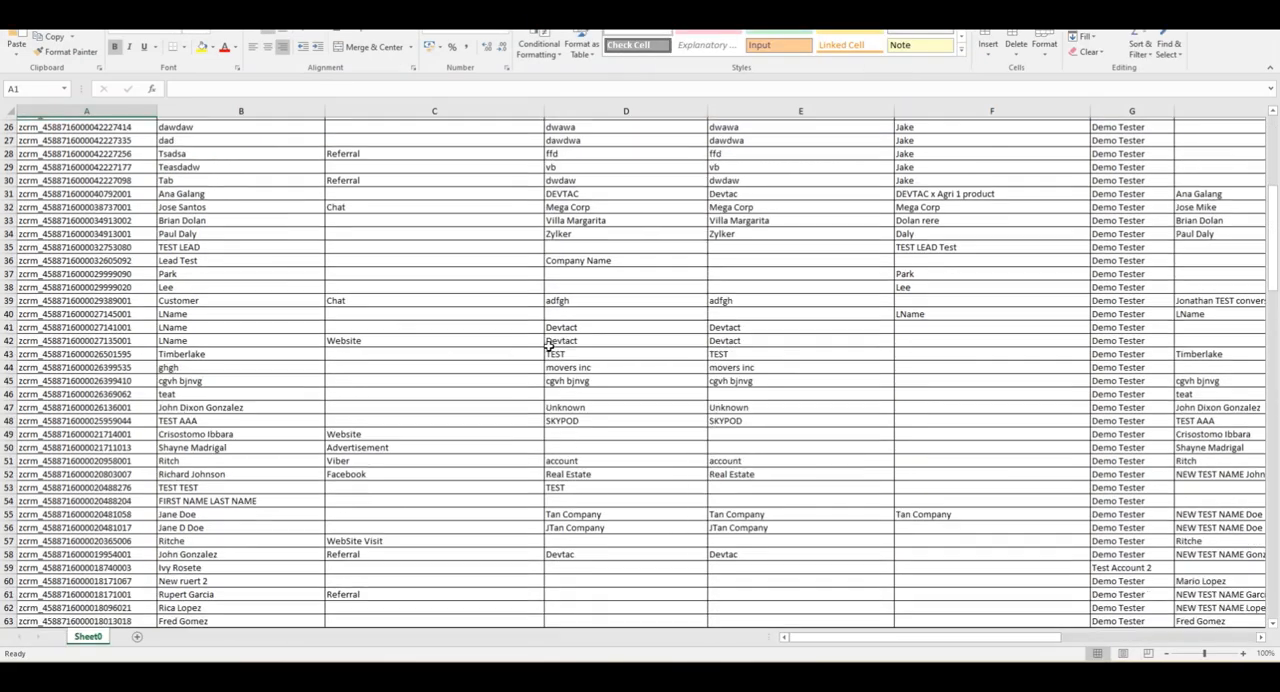
scroll(291, 600, "up", 10)
scroll(322, 562, "up", 3)
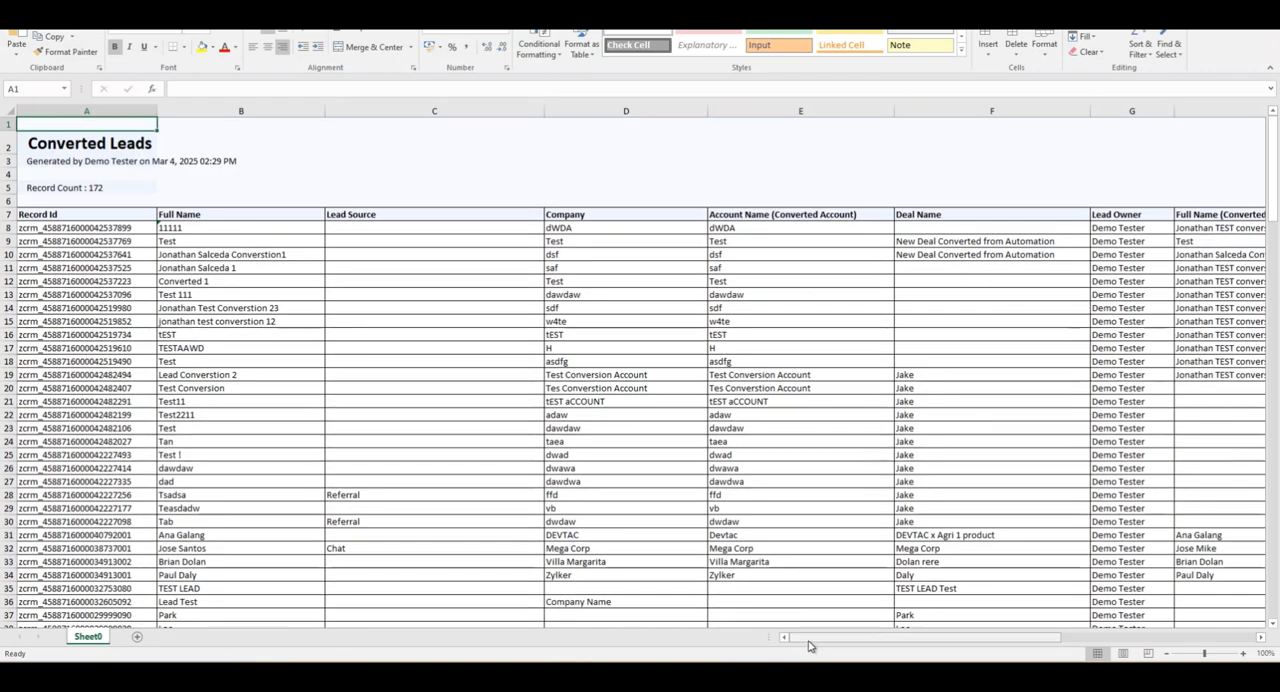
scroll(808, 640, "right", 5)
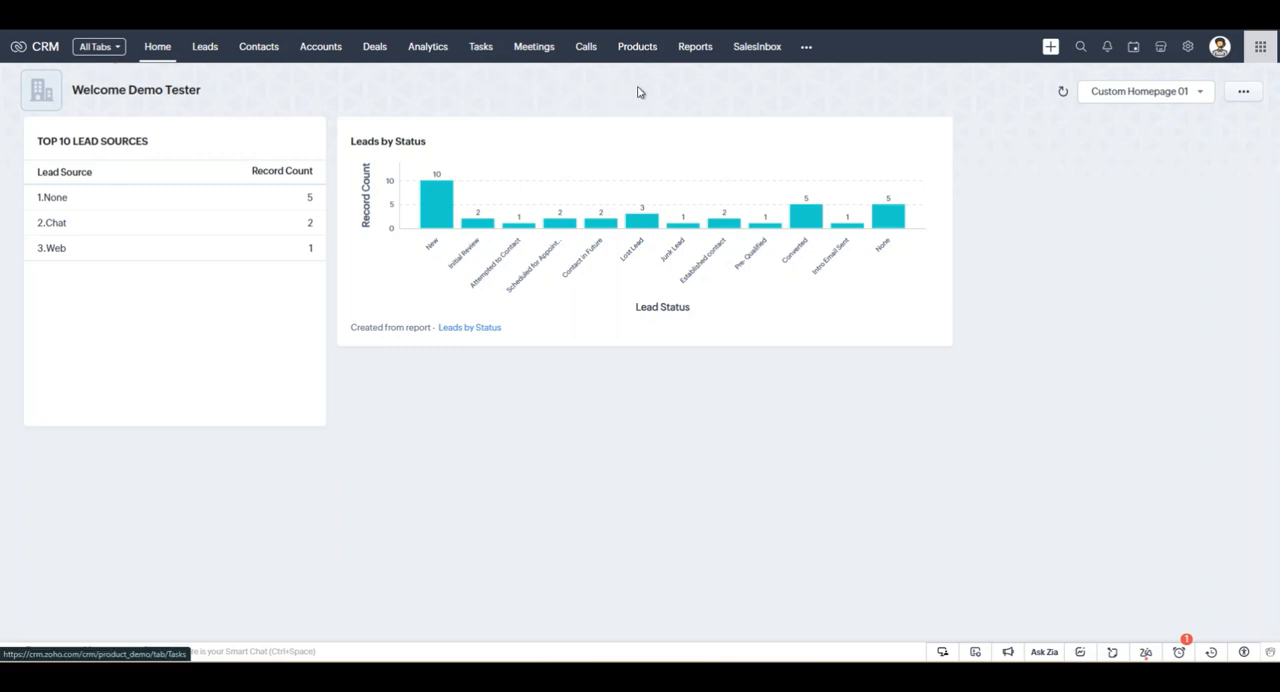
Switch back to Zoho CRM, open the Leads by Status report from the Lead Reports folder, and bring up its export options.
left_click(694, 50)
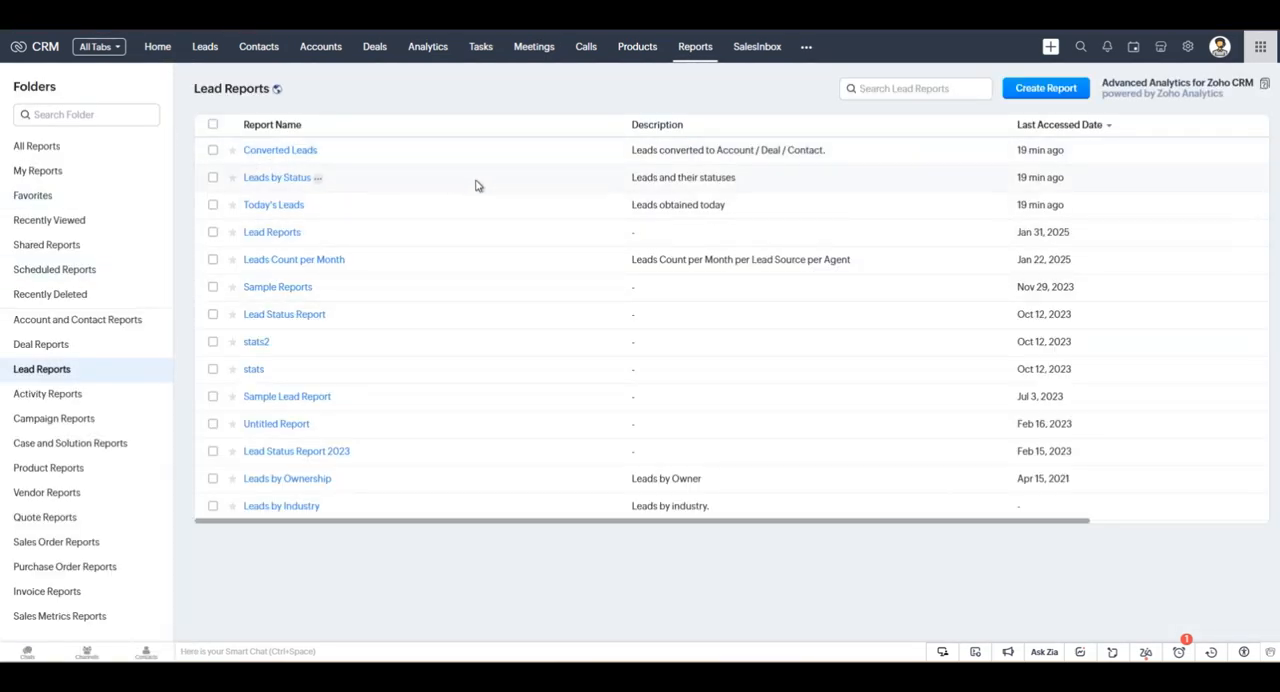
left_click(280, 186)
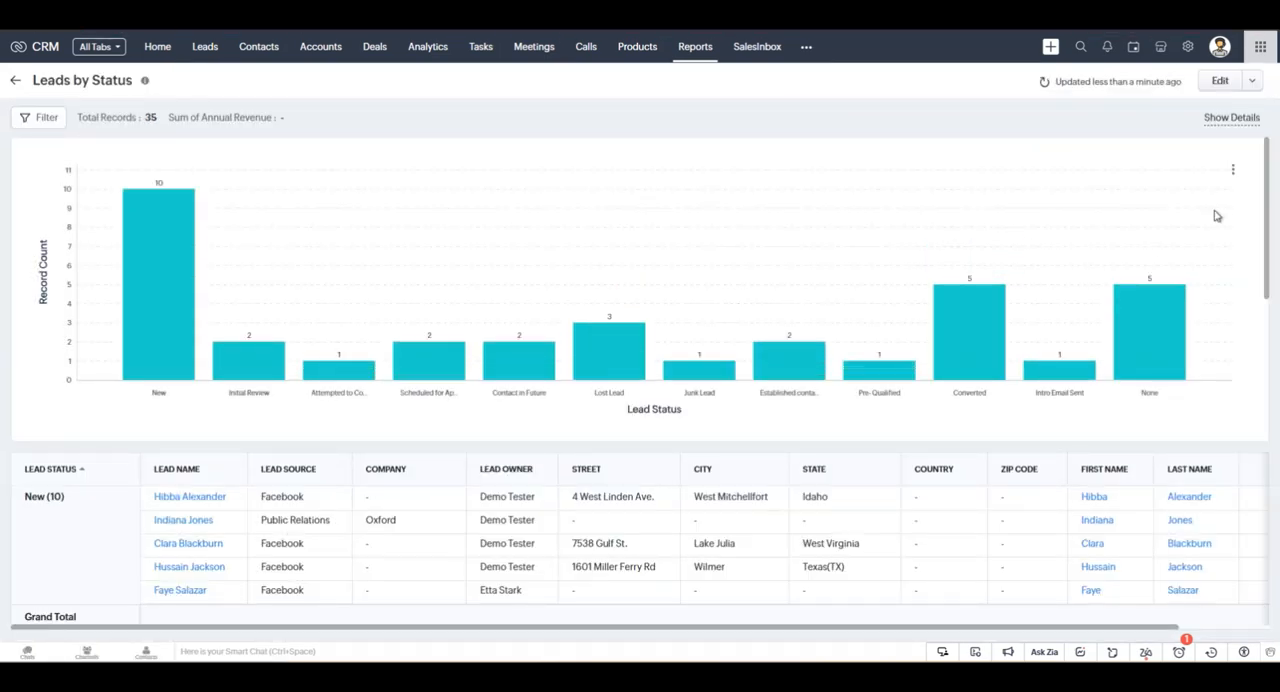
left_click(1255, 86)
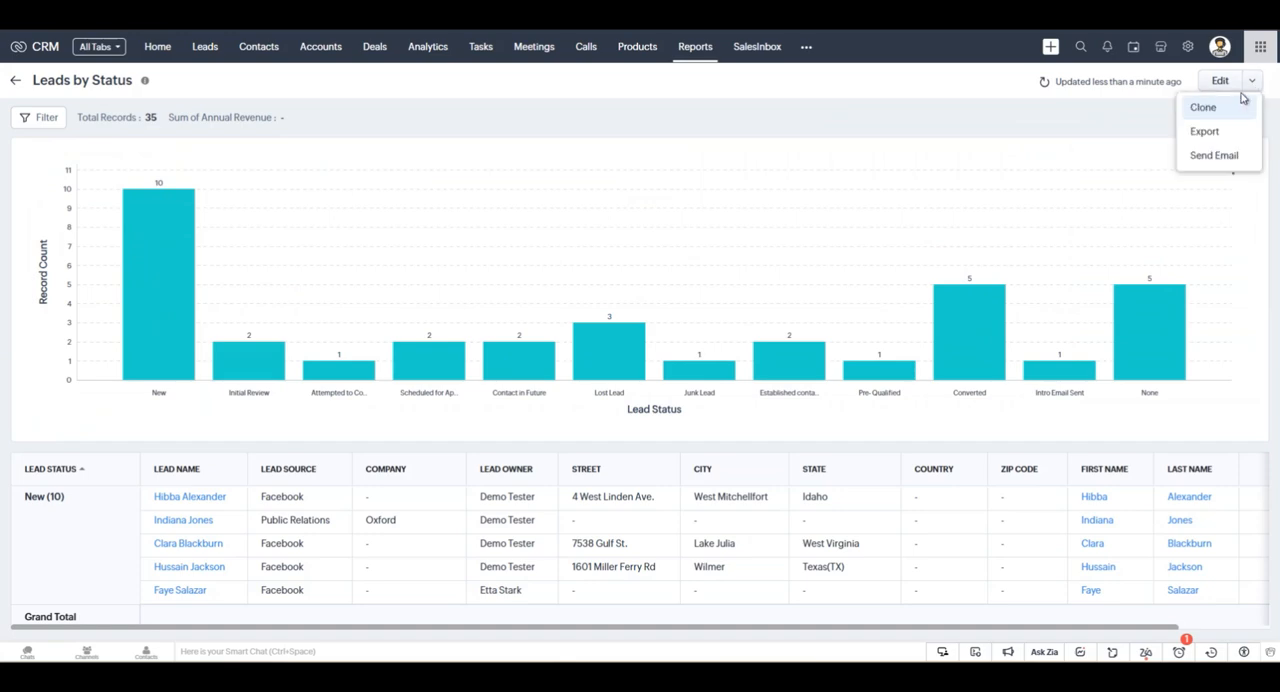
left_click(1203, 133)
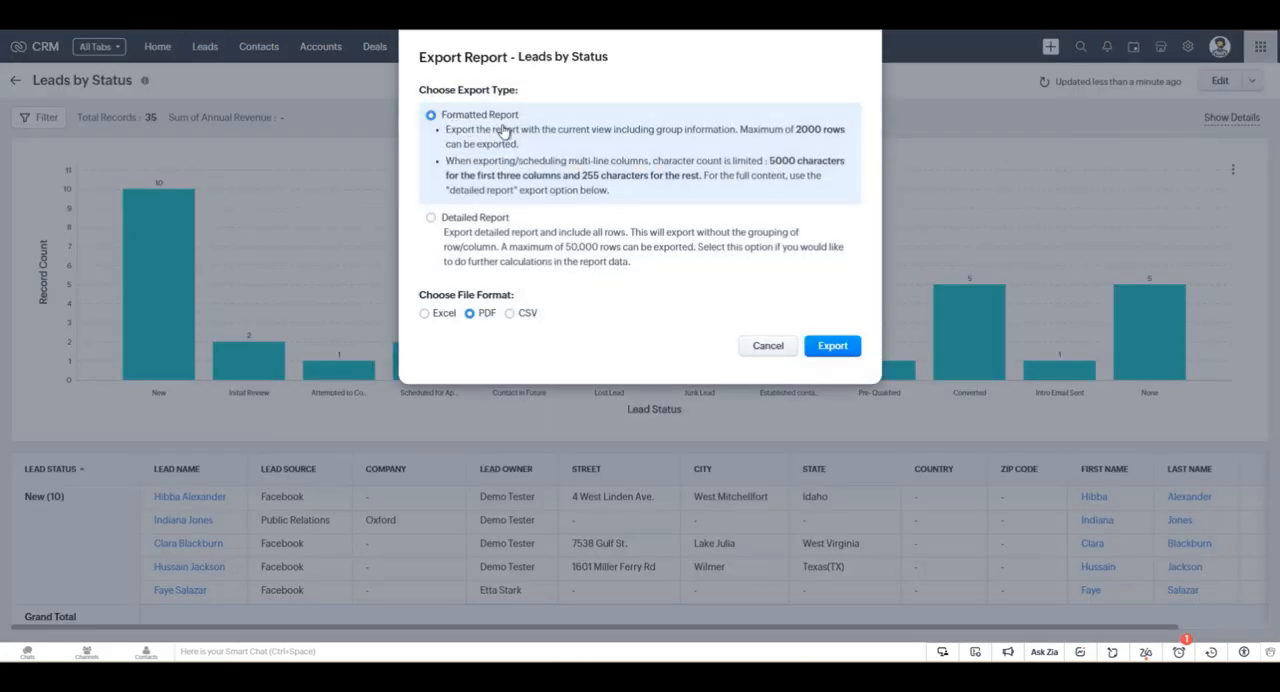
Compare the file formats offered for the Formatted Report and Detailed Report export types.
left_click(512, 237)
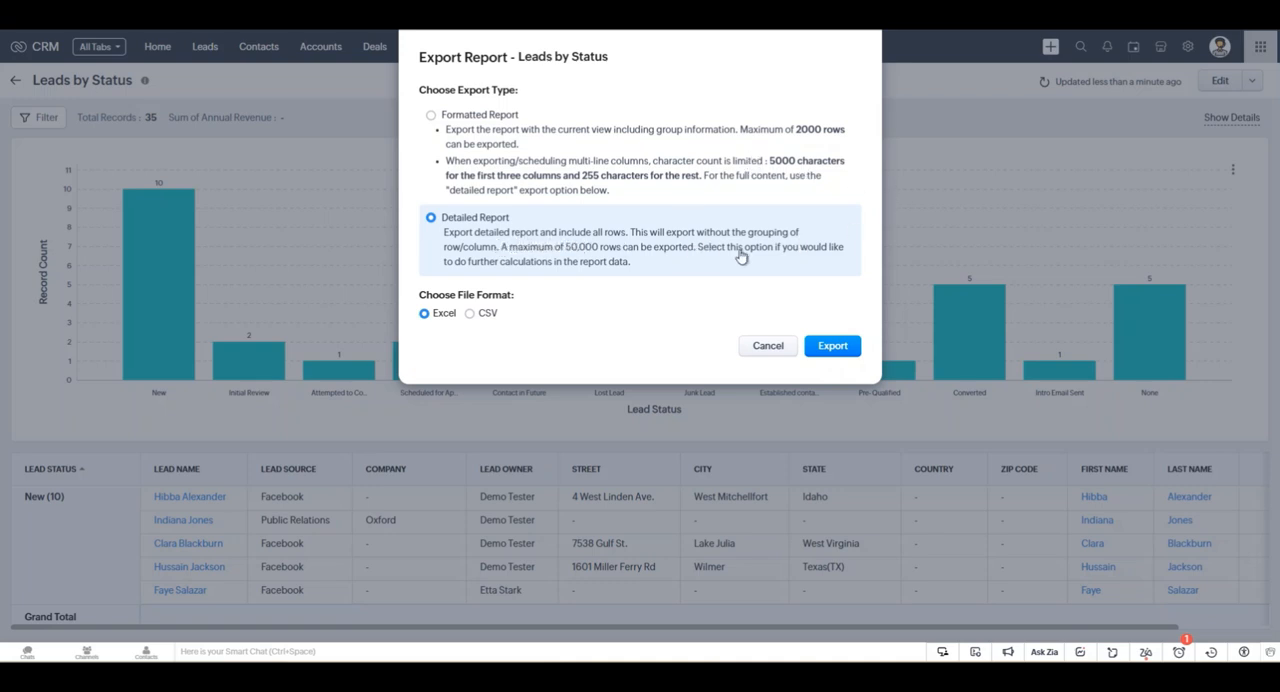
left_click(571, 138)
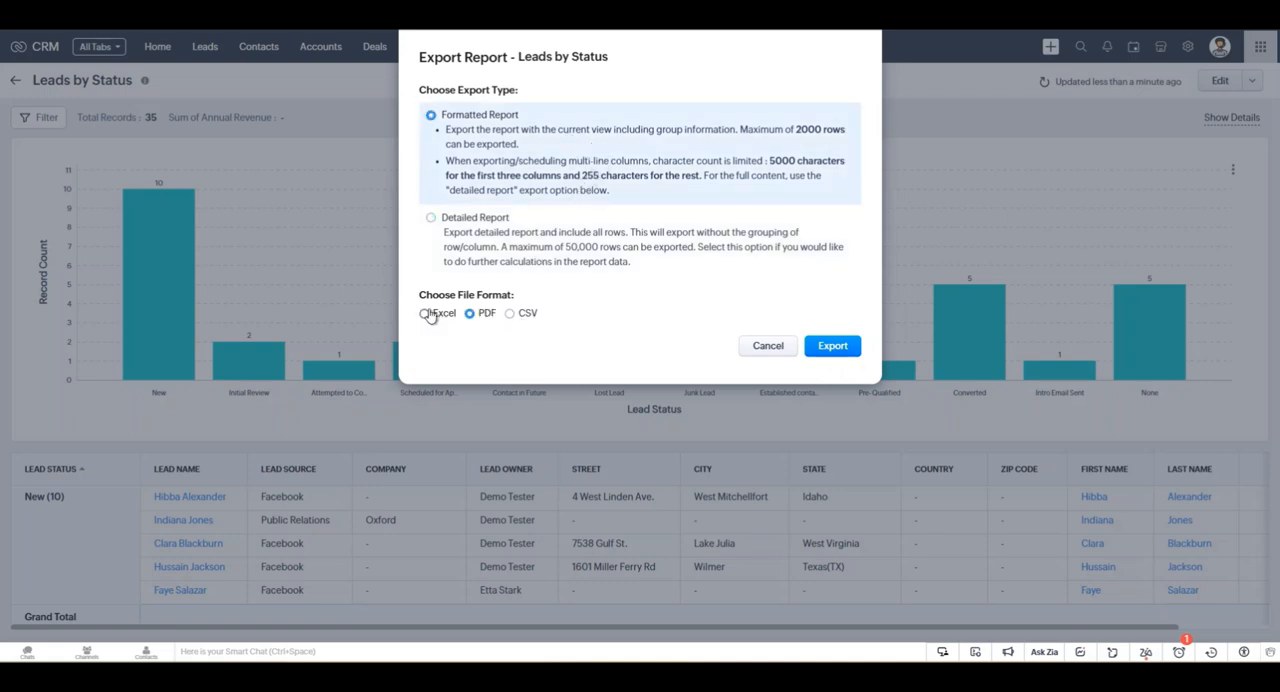
left_click(545, 240)
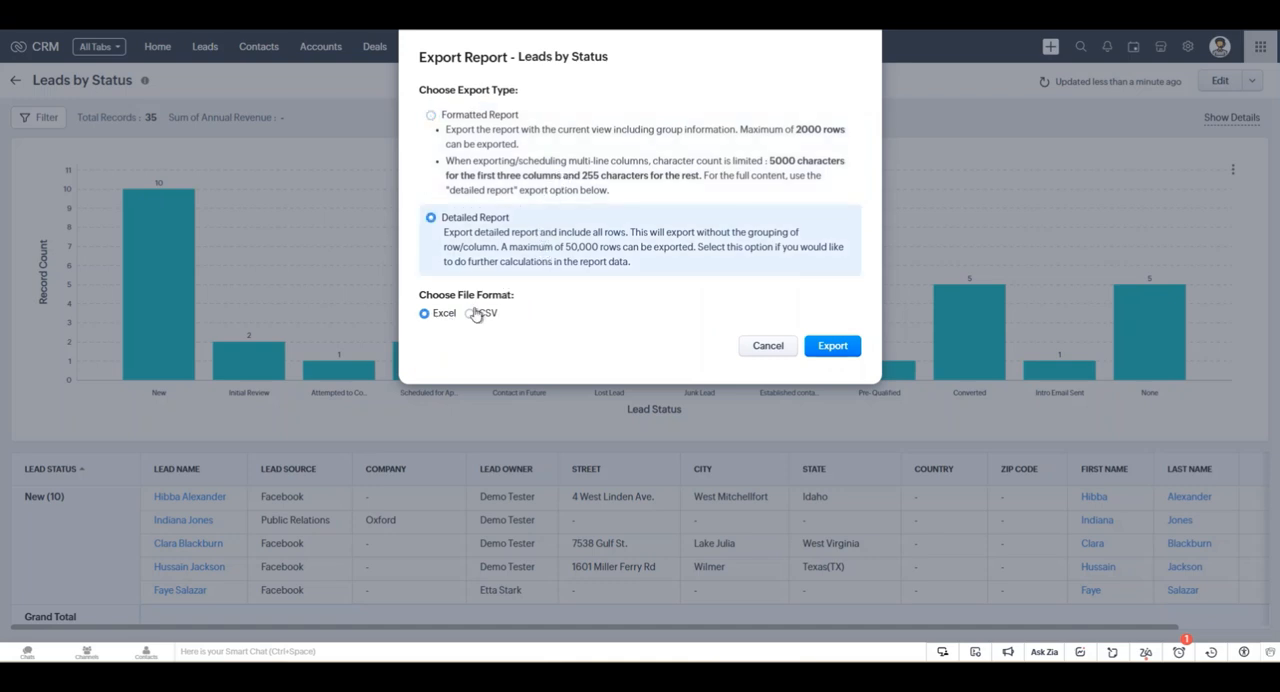
left_click(537, 166)
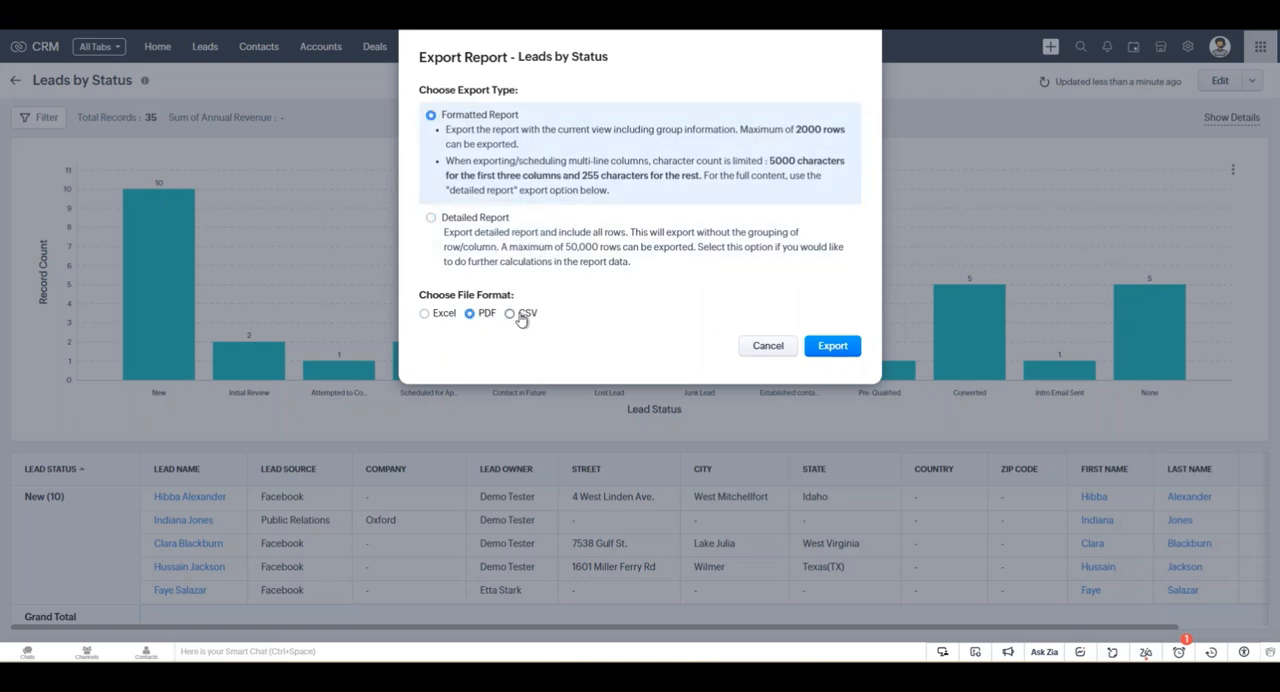
Export the Leads by Status report as a CSV file.
left_click(556, 252)
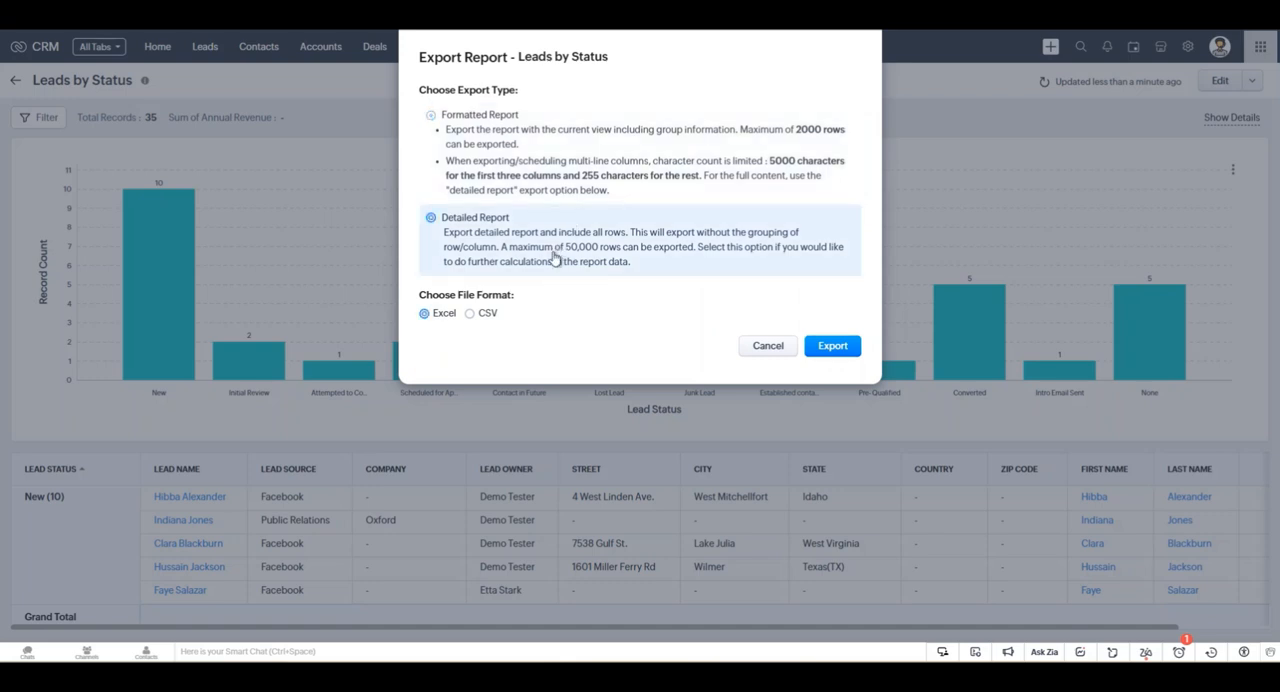
left_click(470, 315)
left_click_drag(441, 299, 514, 314)
left_click(515, 325)
left_click(835, 352)
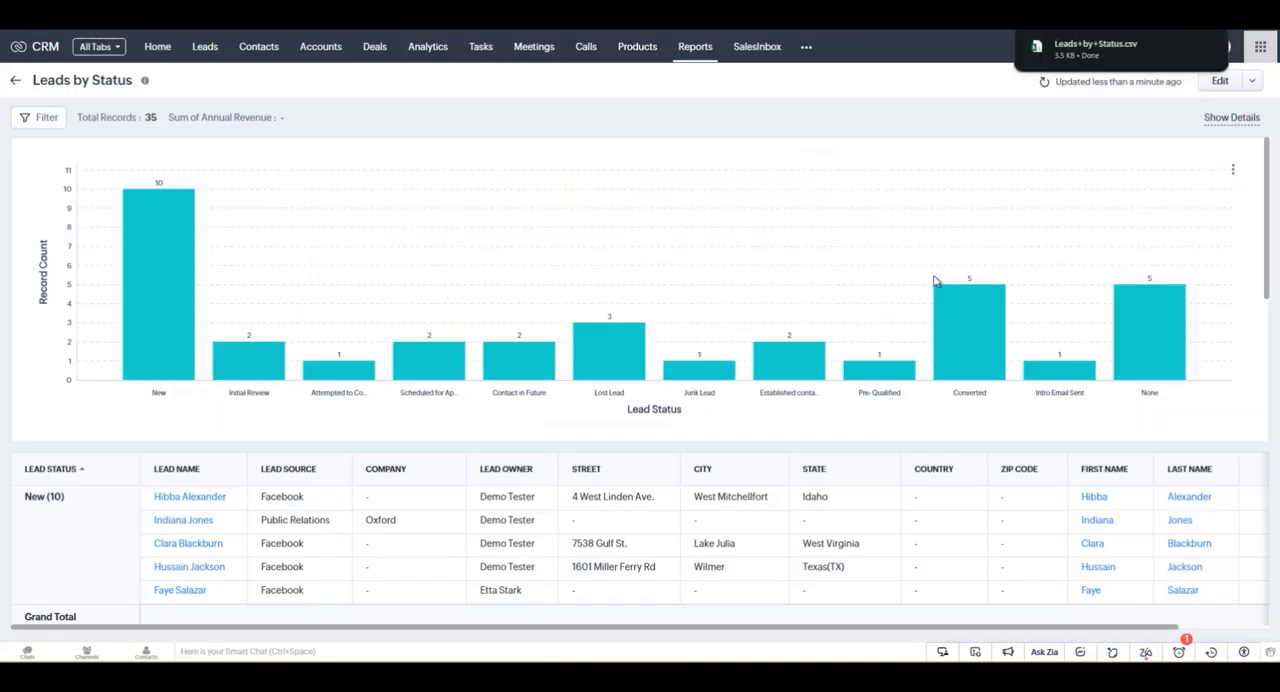
Open the downloaded Leads+by+Status.csv in Excel 2016 just once, and widen the Record Id and Full Name columns.
left_click(1093, 52)
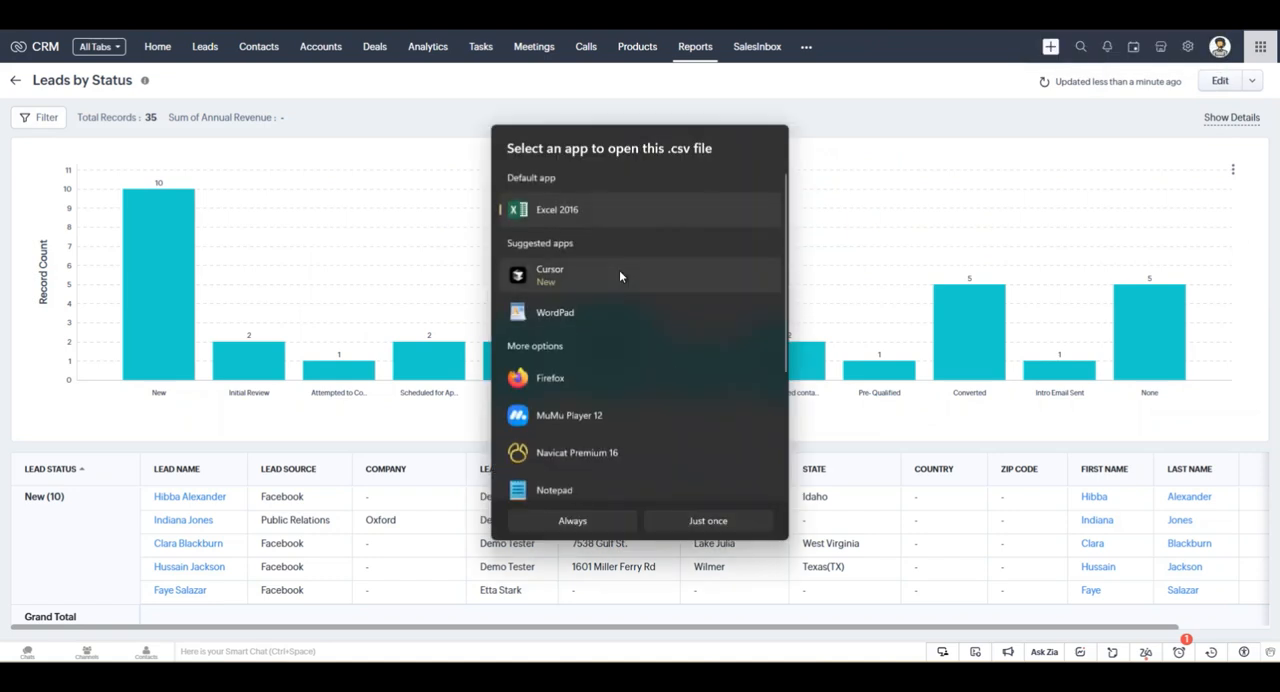
left_click(708, 521)
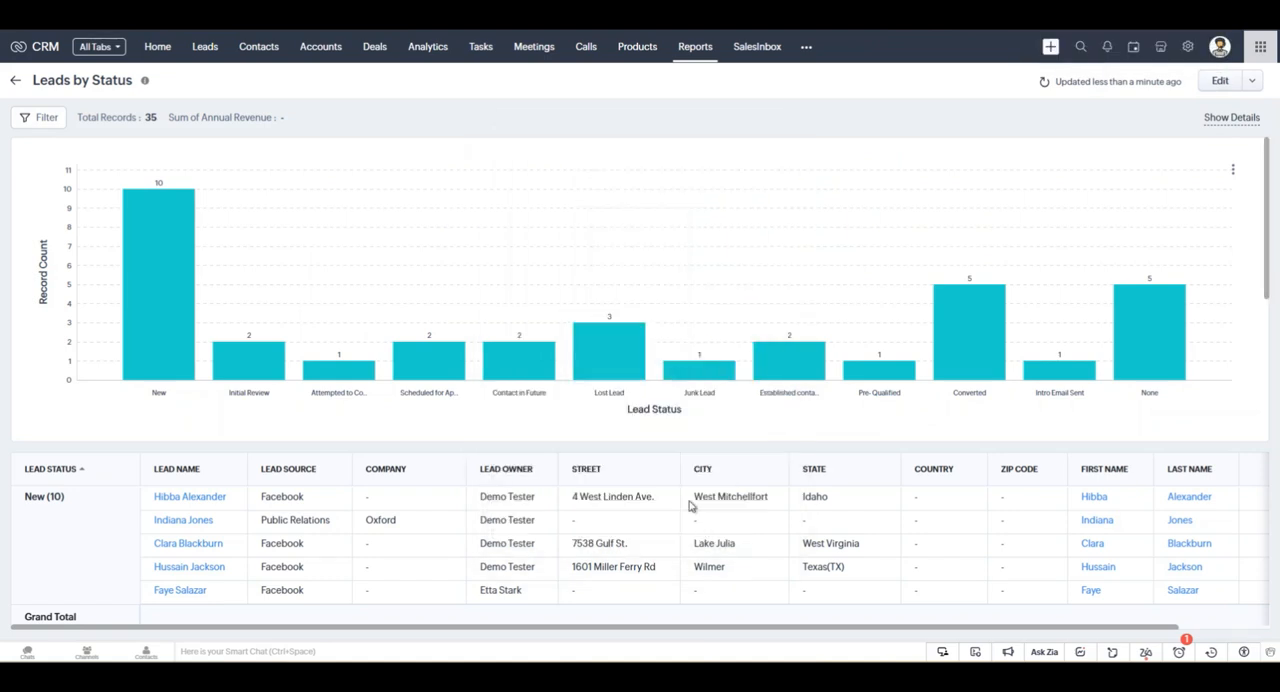
double_click(434, 50)
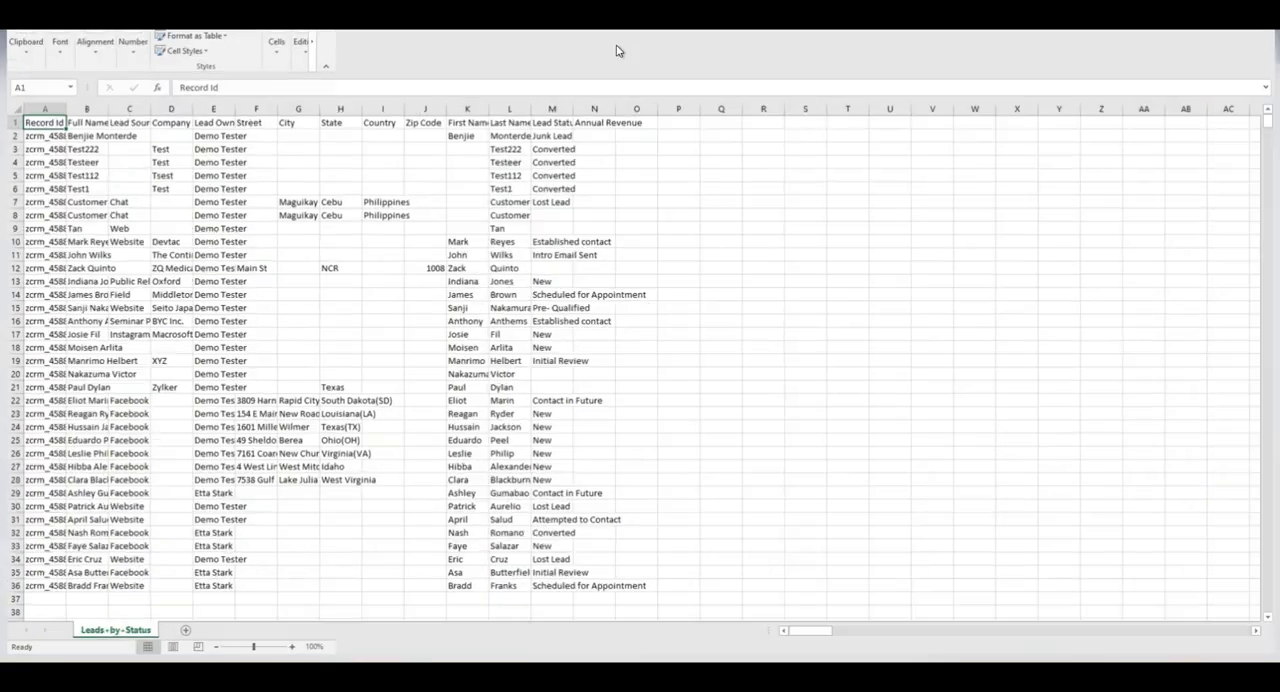
double_click(59, 111)
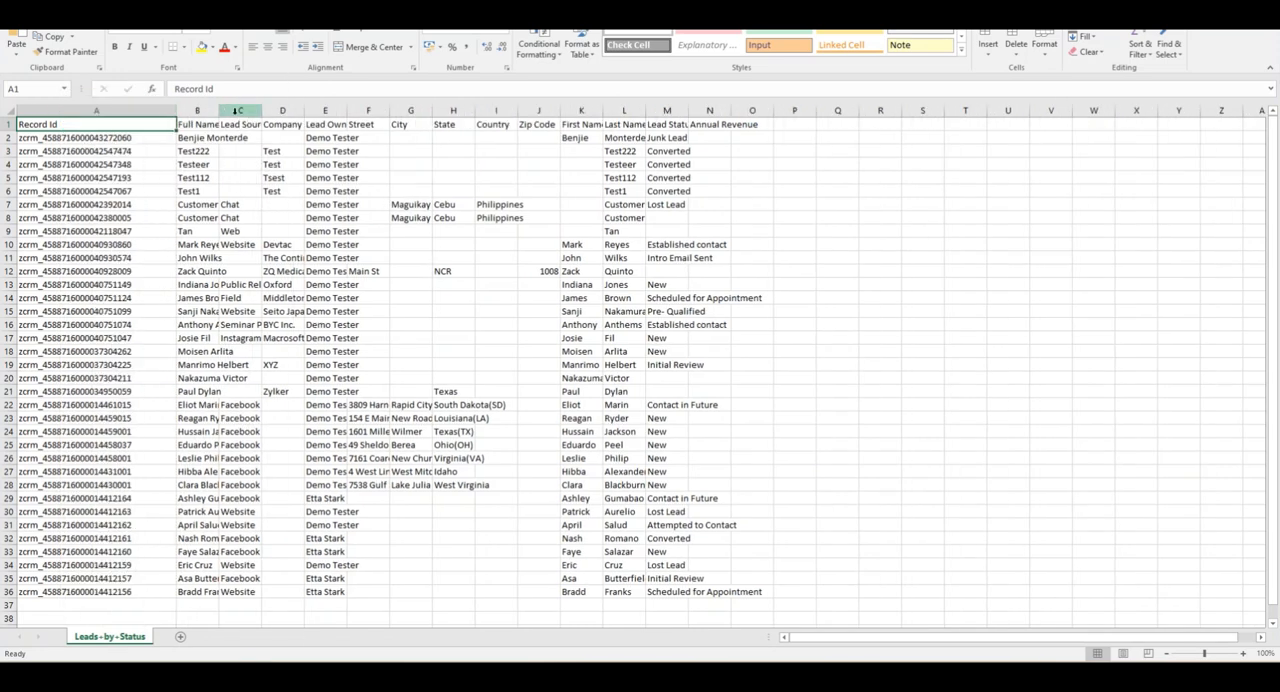
left_click_drag(219, 114, 377, 114)
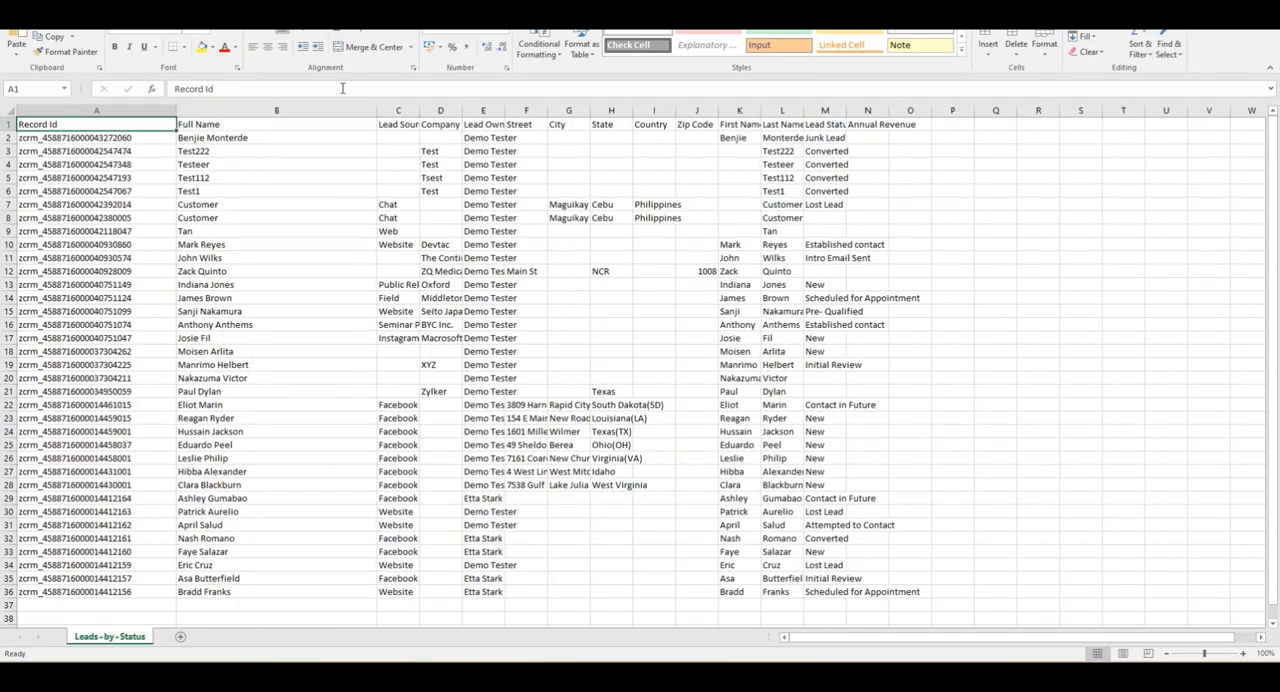
Shrink the Excel window over the CRM report, look through the exported lead rows, and return to the Leads by Status report.
left_click_drag(345, 5, 250, 137)
left_click_drag(422, 254, 1201, 254)
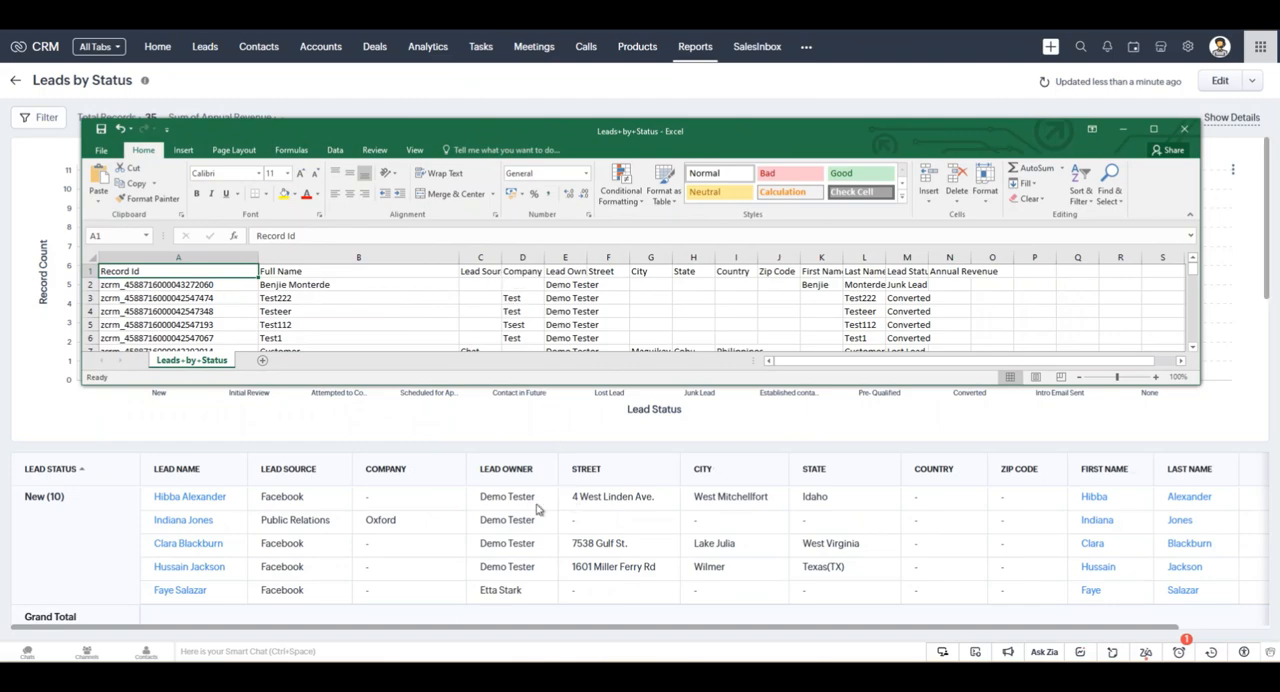
scroll(535, 345, "down", 12)
scroll(403, 326, "up", 2)
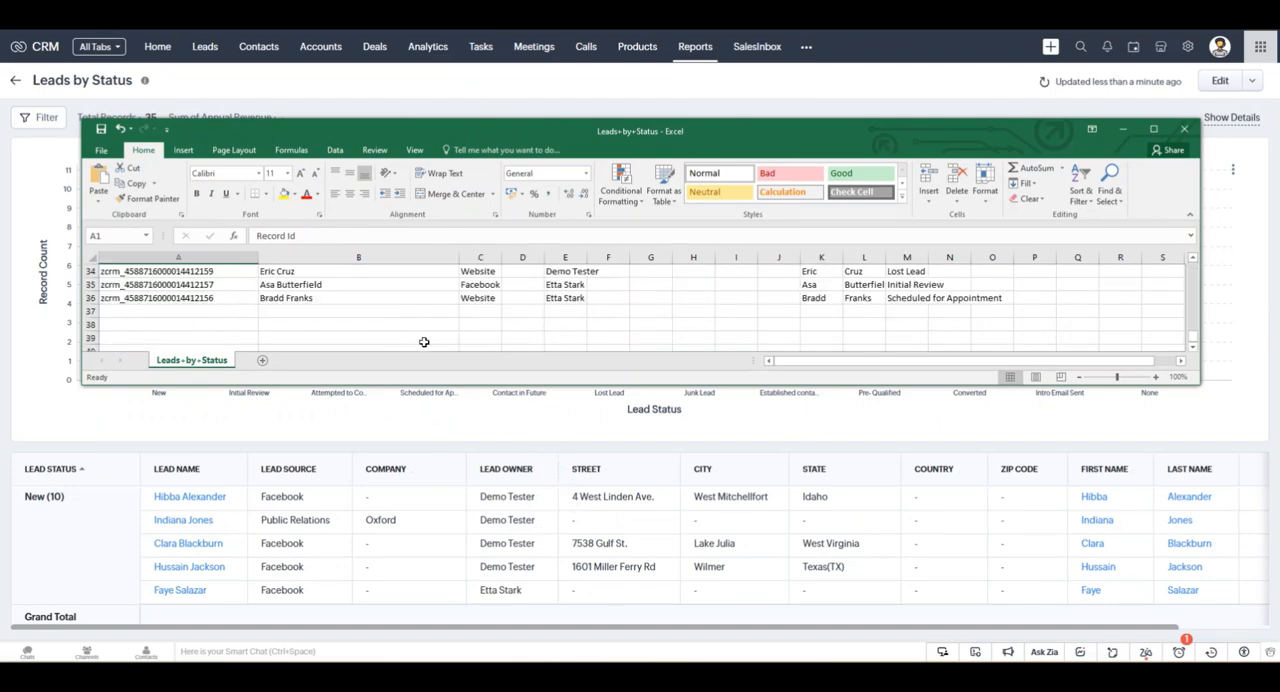
left_click(1155, 129)
scroll(646, 280, "up", 10)
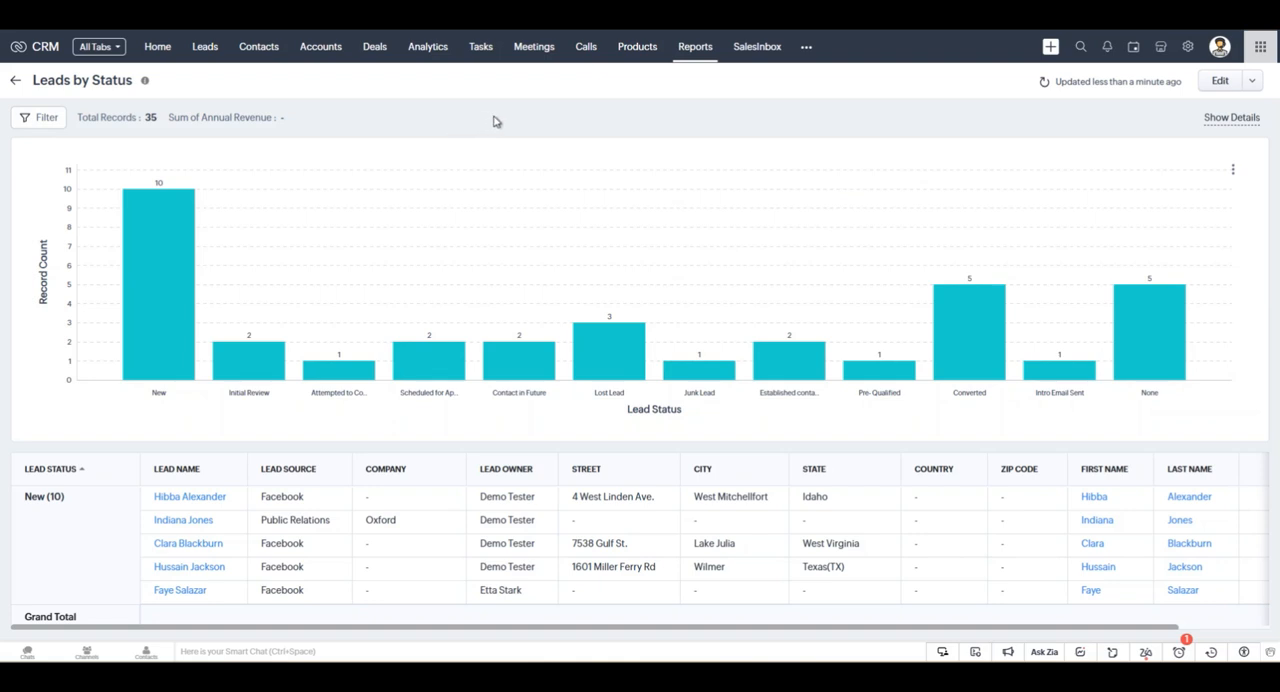
Open the data export page in Setup's Data Administration section and start a new export.
left_click(1187, 44)
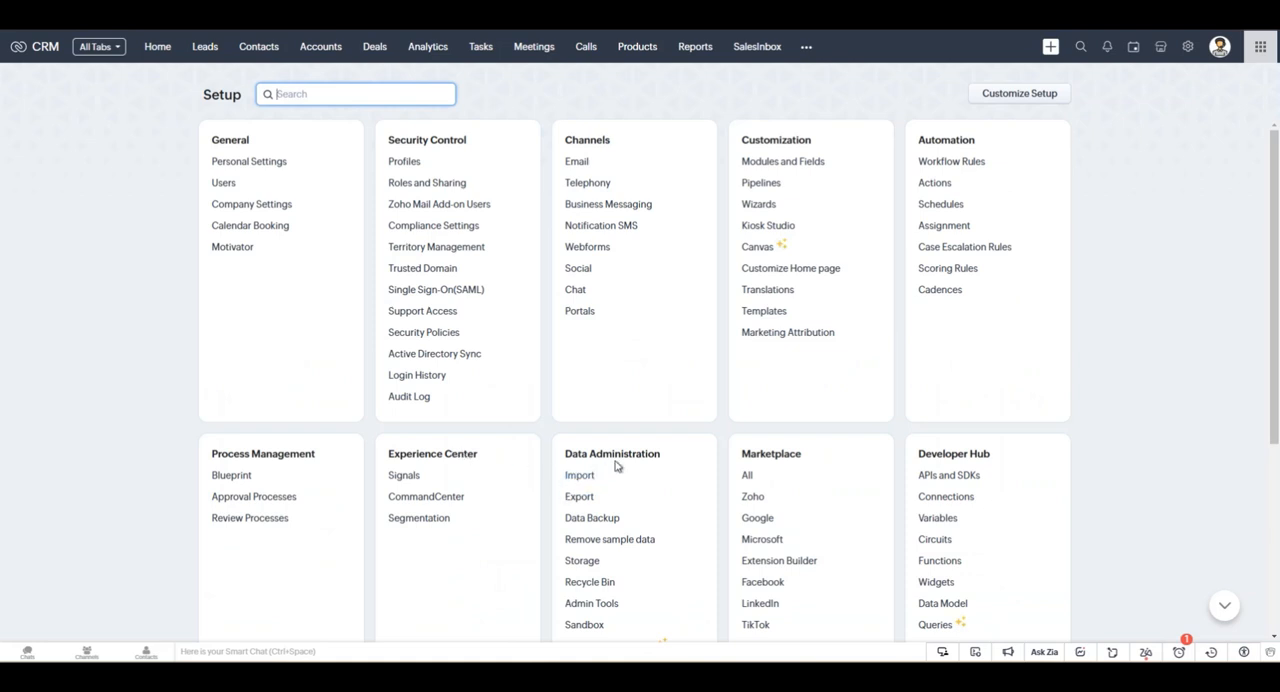
left_click_drag(563, 456, 655, 452)
left_click(702, 446)
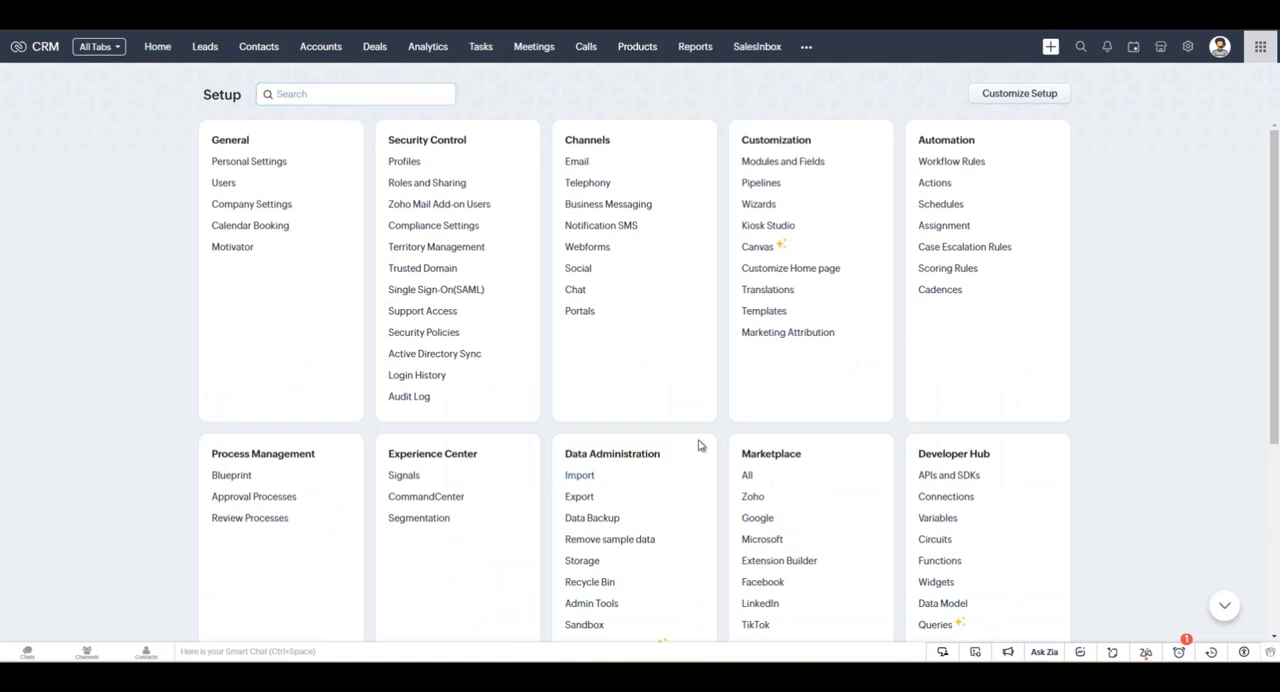
scroll(645, 440, "down", 1)
left_click(578, 423)
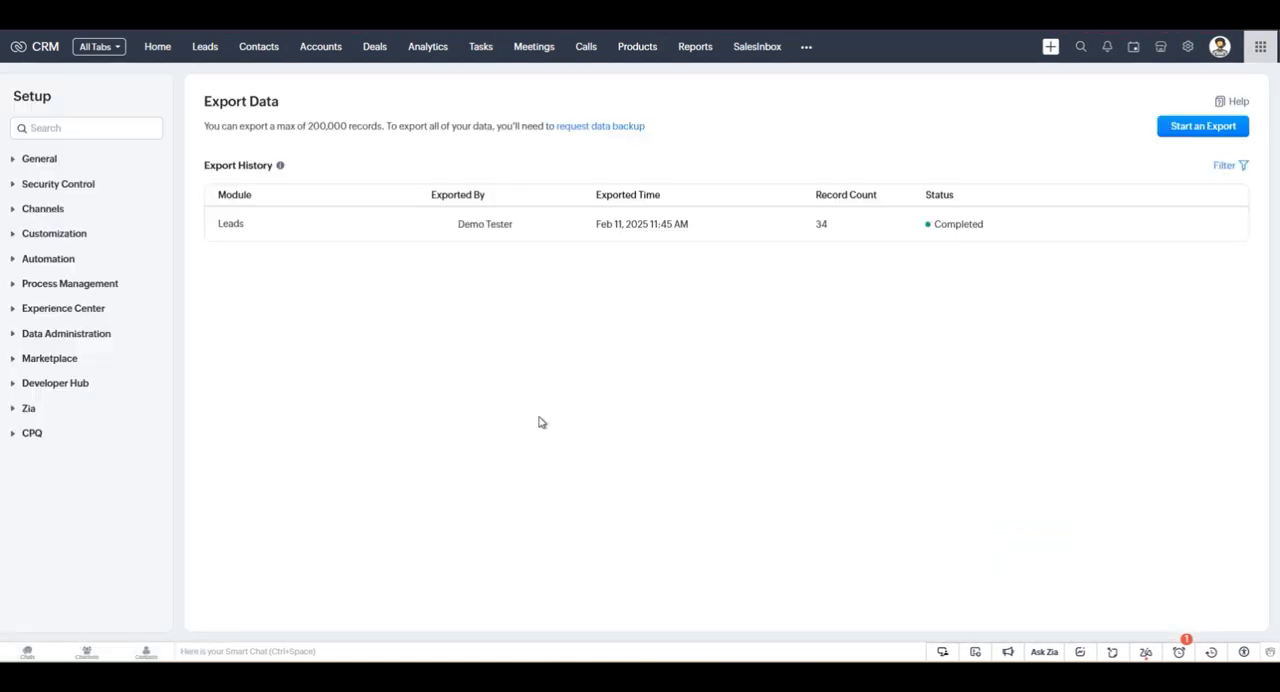
left_click(1180, 135)
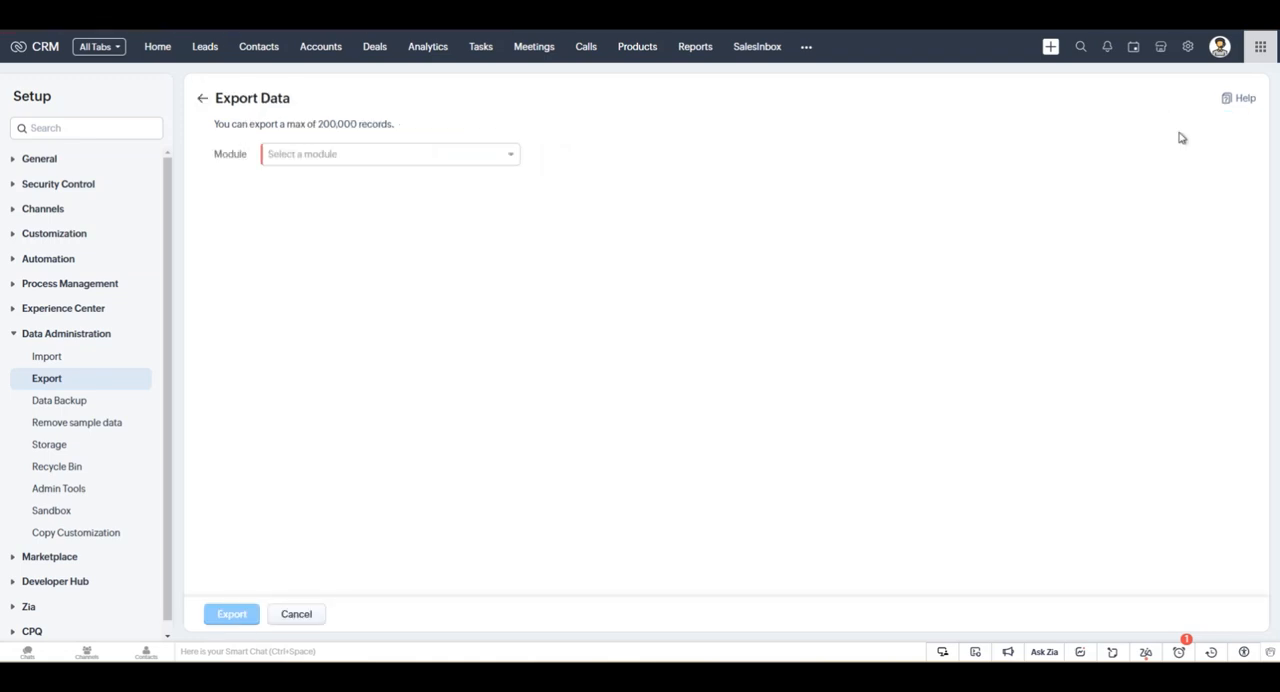
Choose Leads as the module for the data export.
left_click(474, 154)
left_click(250, 126)
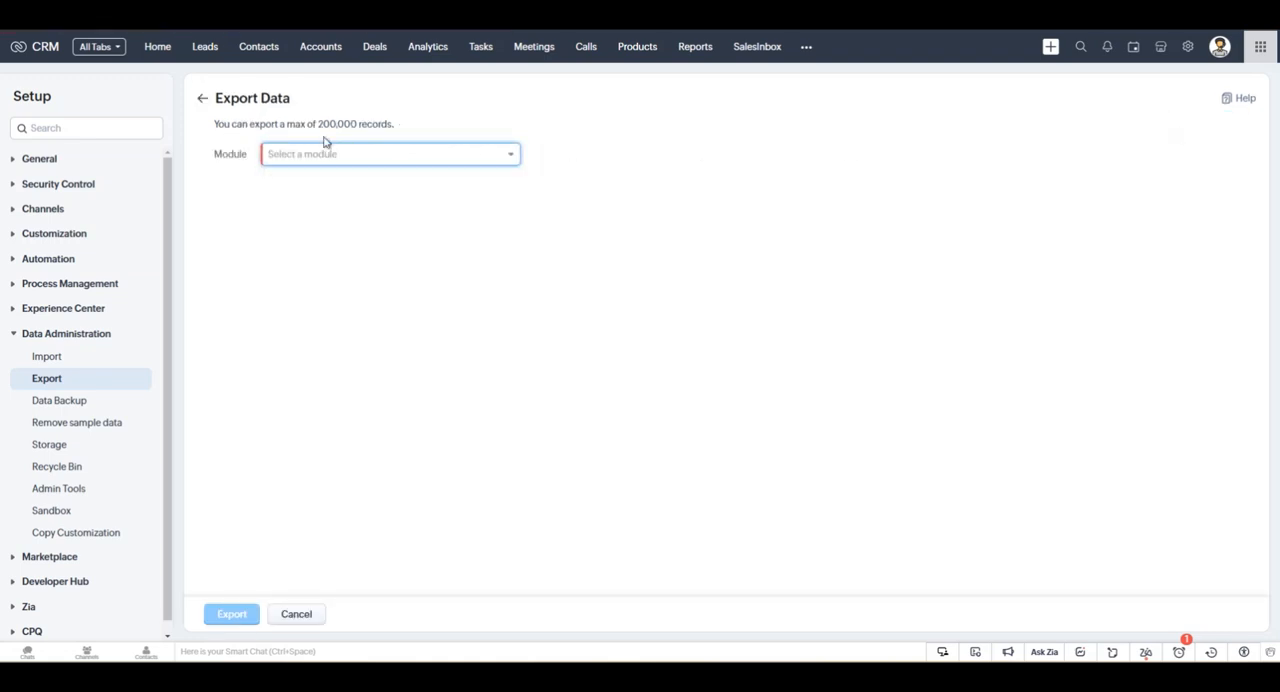
left_click(507, 160)
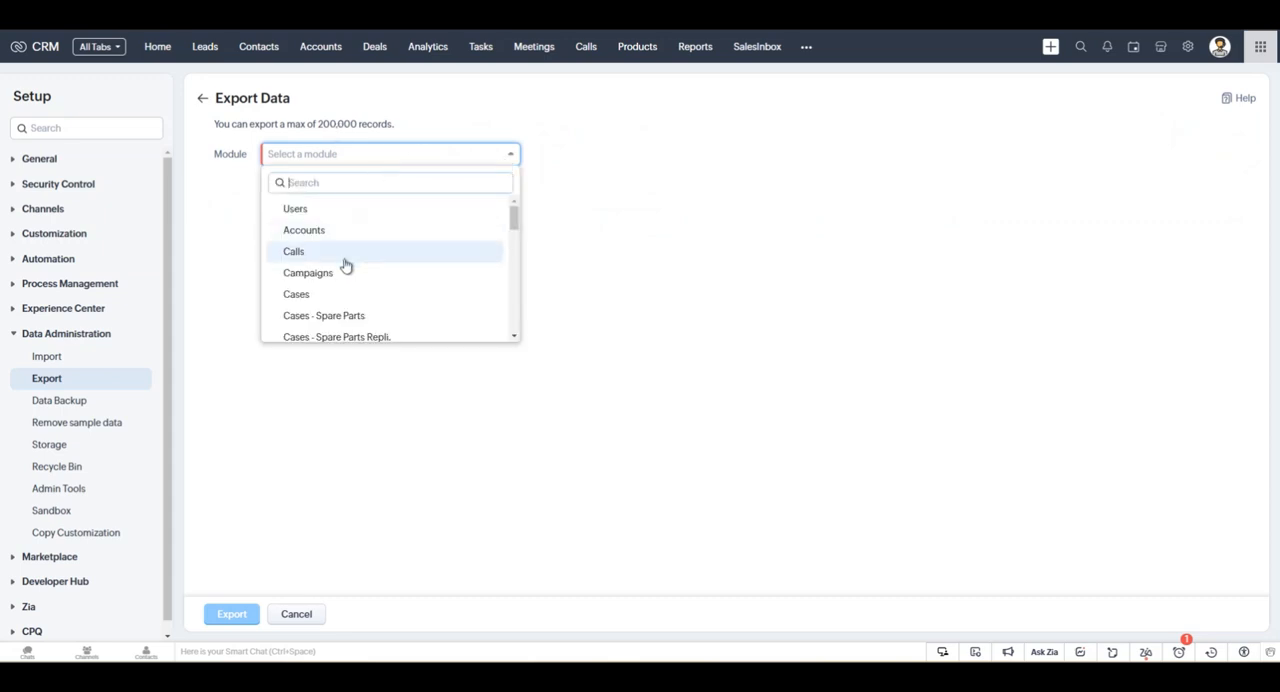
scroll(378, 258, "down", 5)
scroll(370, 270, "down", 10)
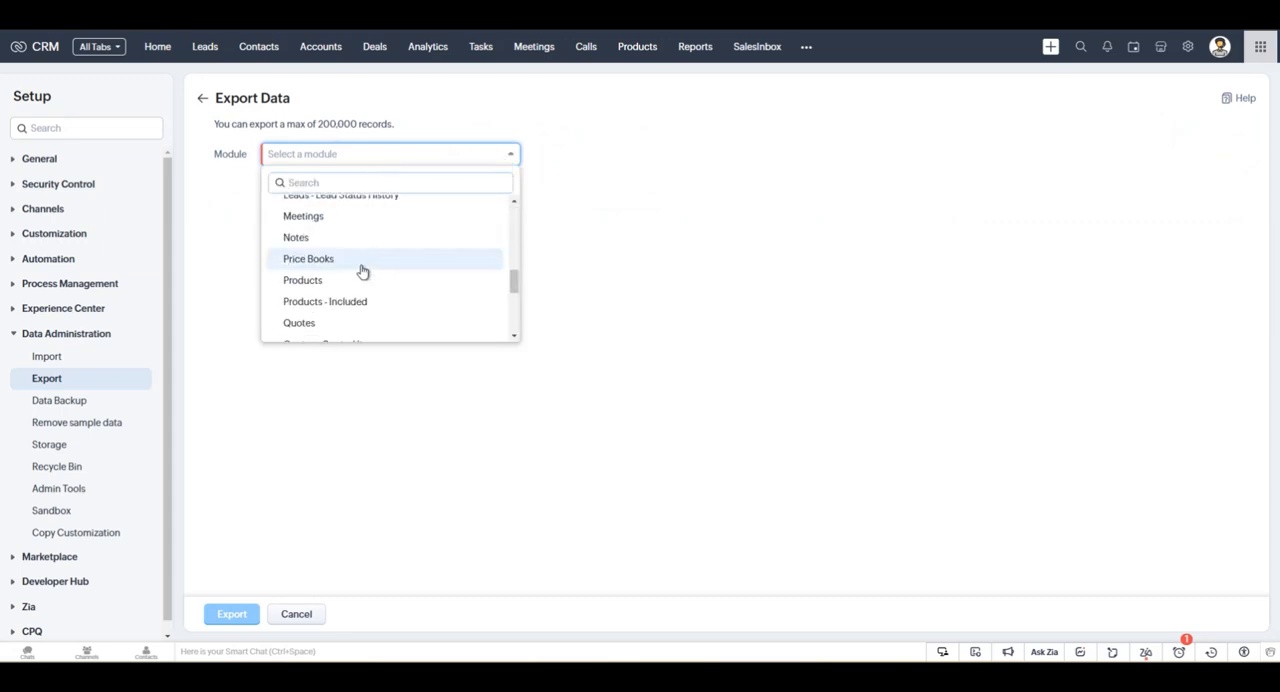
scroll(340, 276, "up", 10)
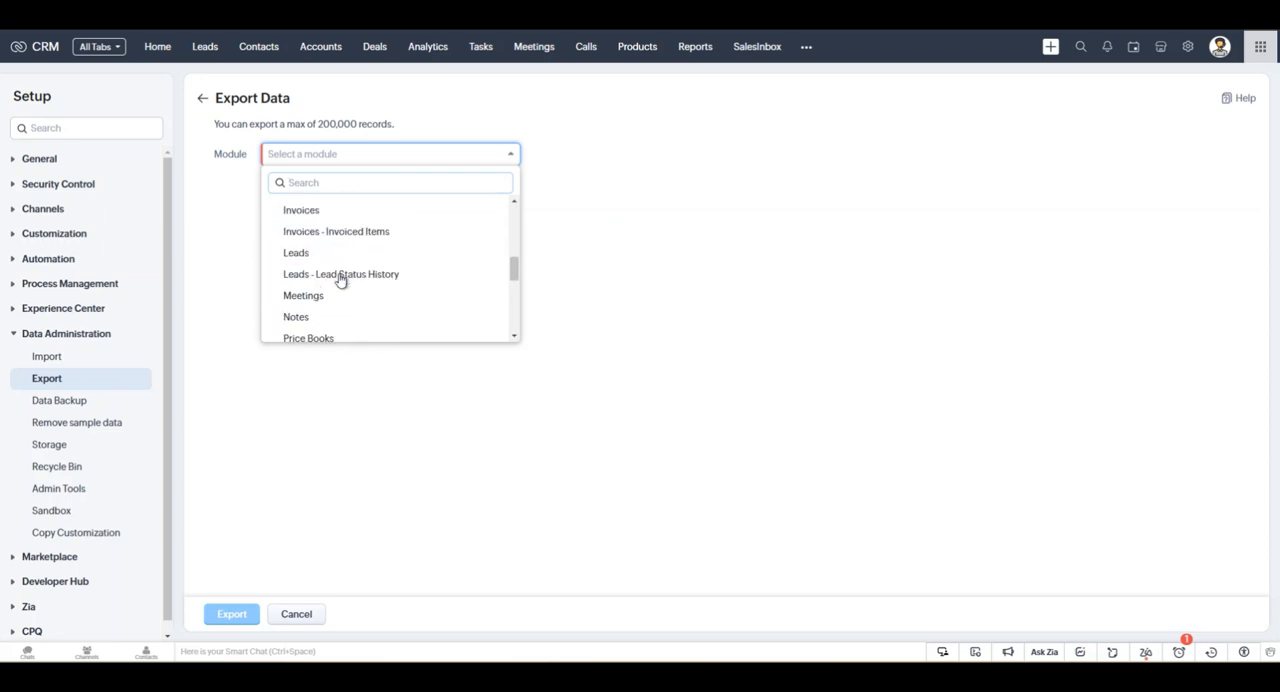
left_click(343, 277)
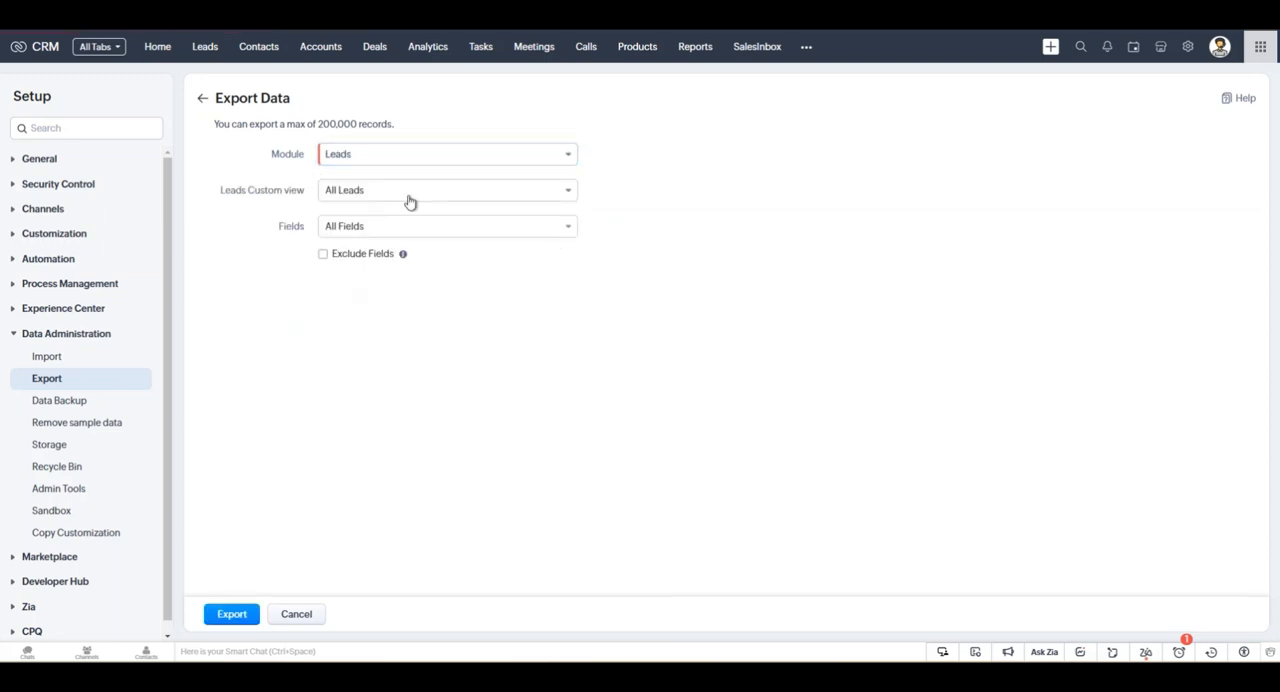
Try the Converted Leads and Hot Leads custom views for the Leads export.
left_click(429, 194)
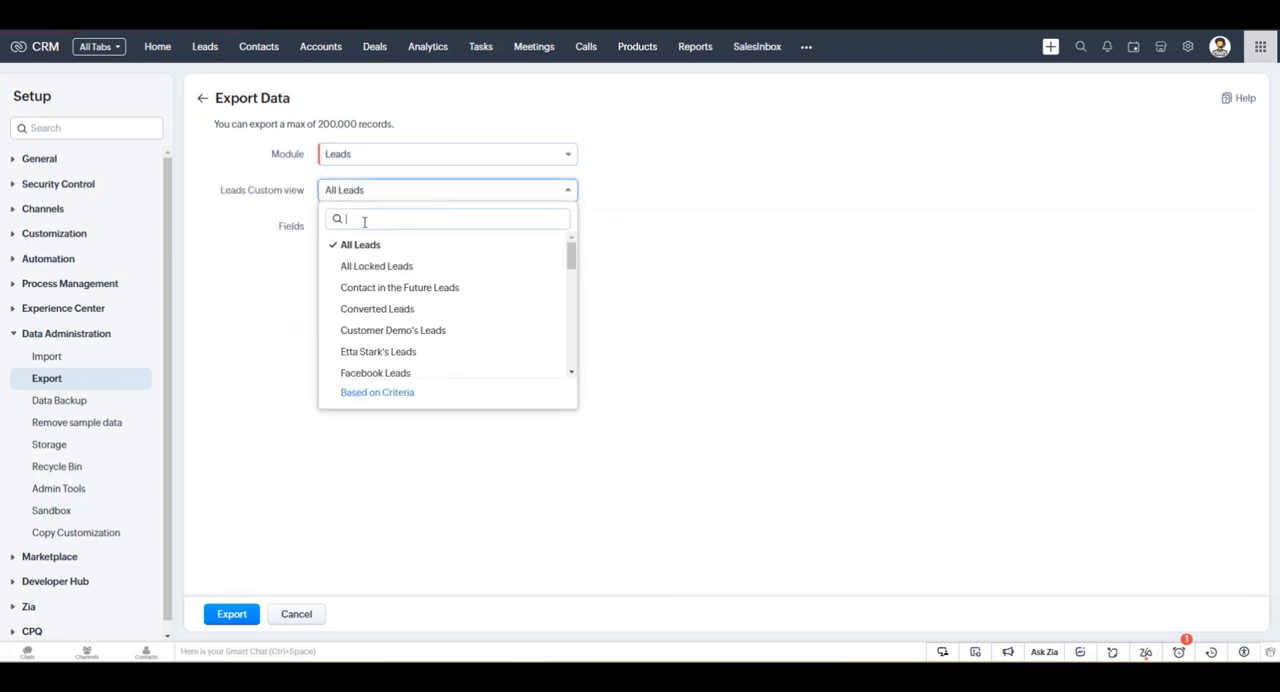
left_click(392, 309)
left_click(468, 194)
scroll(425, 302, "down", 5)
scroll(386, 324, "up", 3)
left_click(385, 290)
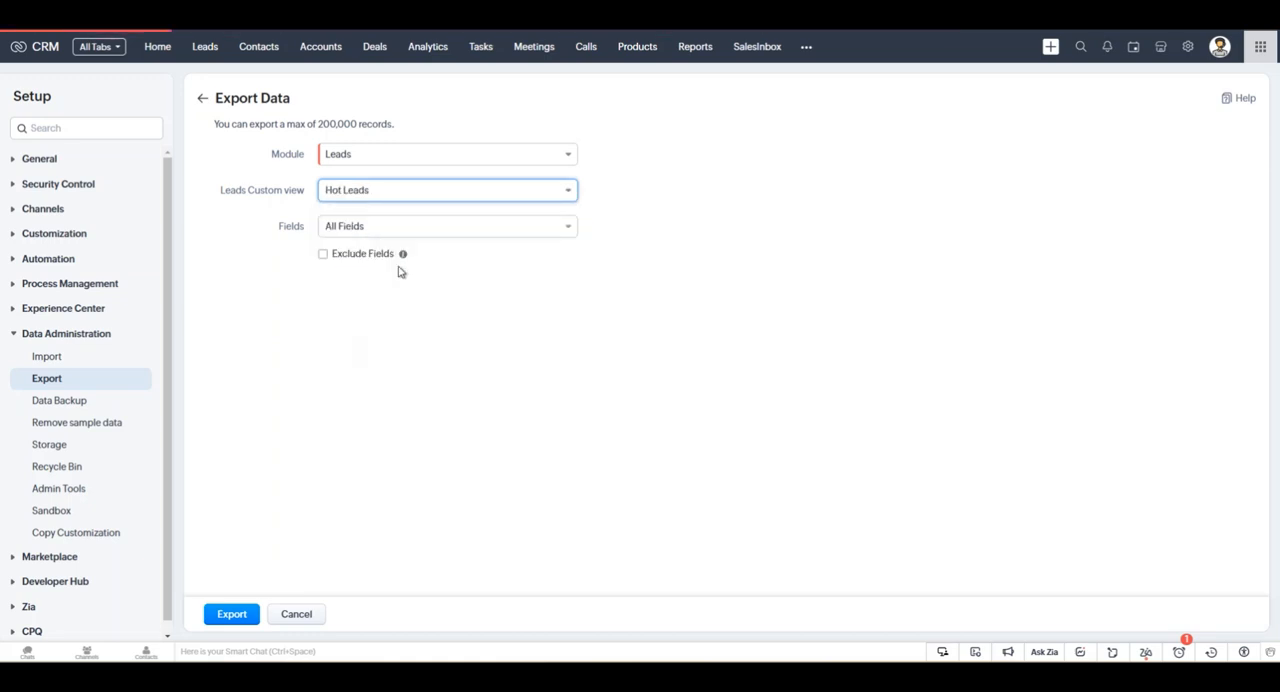
Try the Open Leads custom view for the export, and return the custom view to All Leads.
left_click(437, 196)
scroll(420, 310, "down", 3)
scroll(418, 309, "up", 5)
scroll(412, 322, "down", 5)
scroll(400, 322, "down", 3)
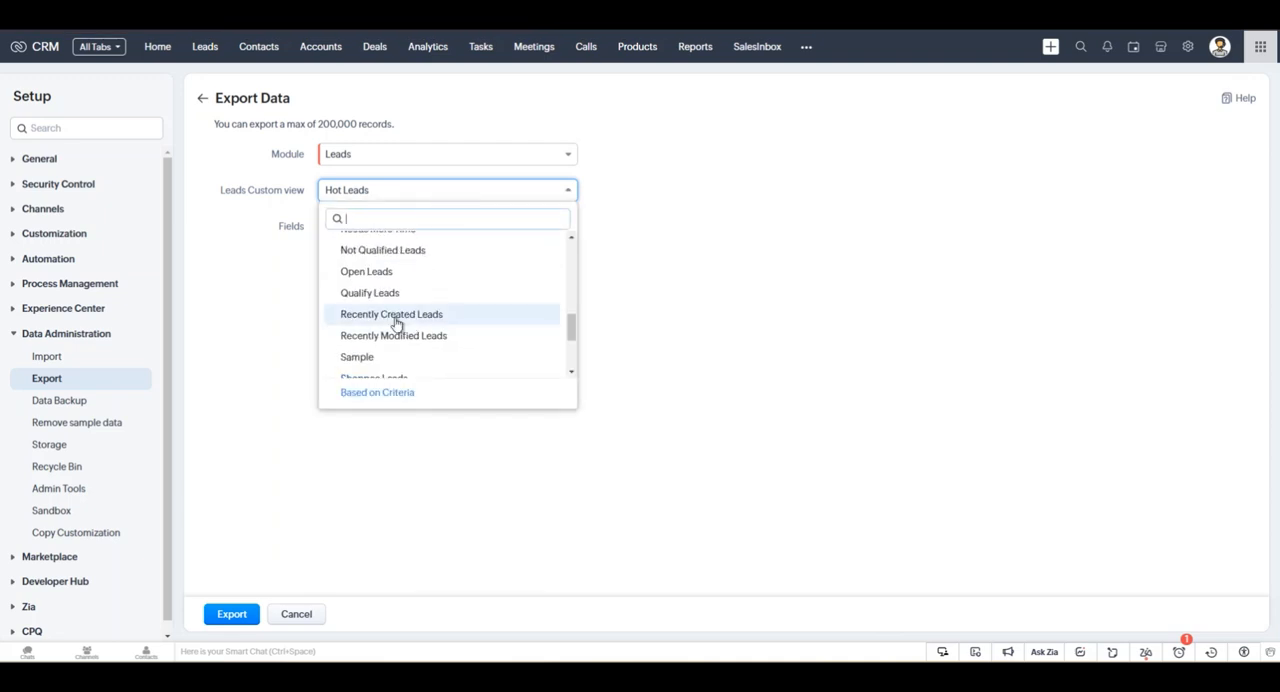
left_click(389, 272)
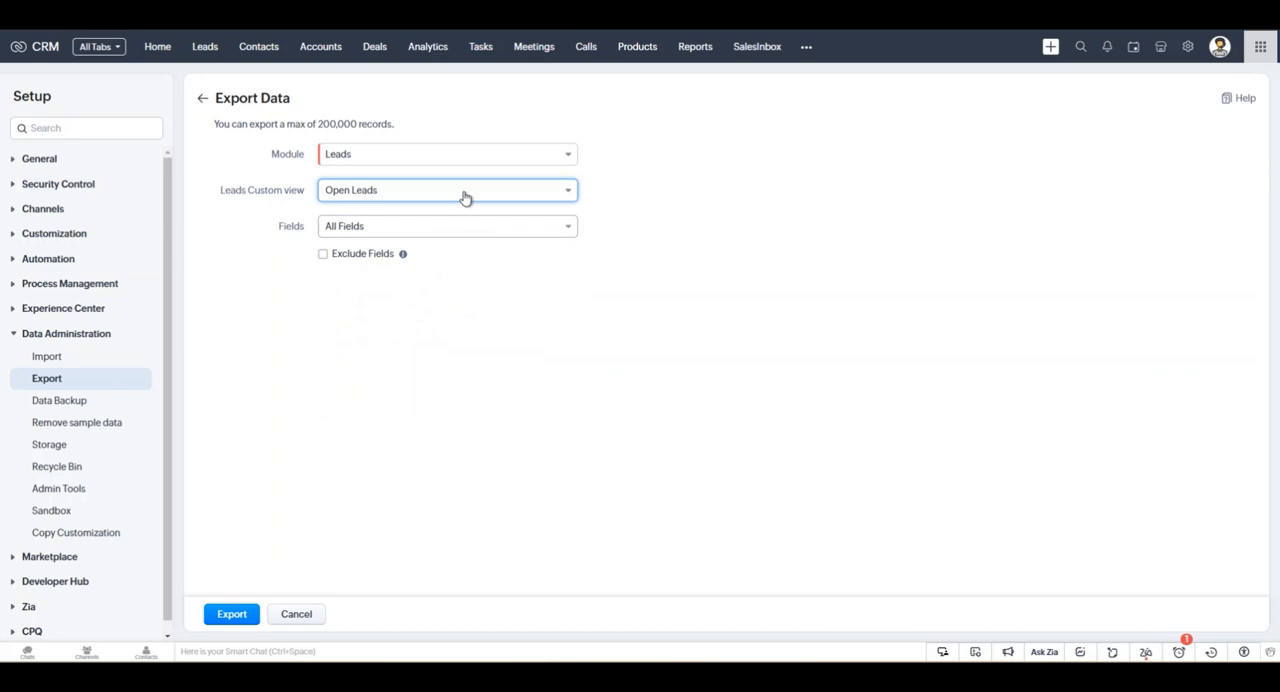
left_click(466, 195)
scroll(417, 286, "up", 5)
left_click(403, 251)
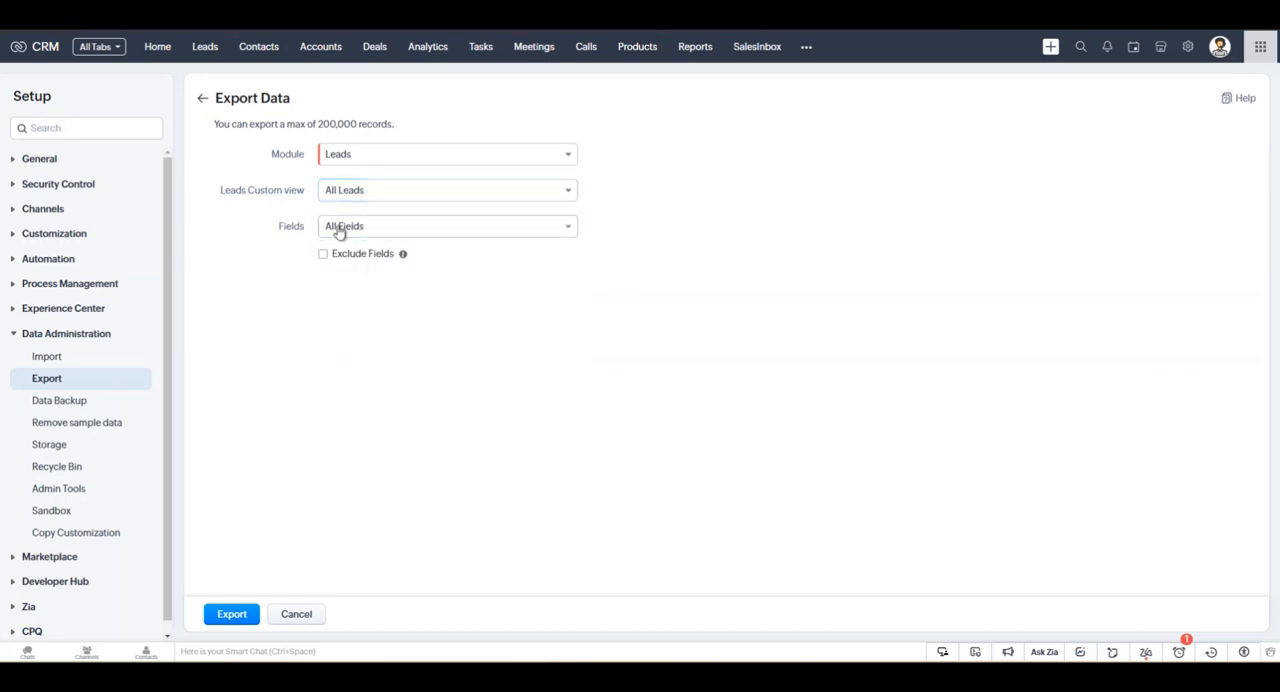
Try the Choose Fields option to see the selectable lead fields, and set the fields back to All Fields.
left_click(426, 236)
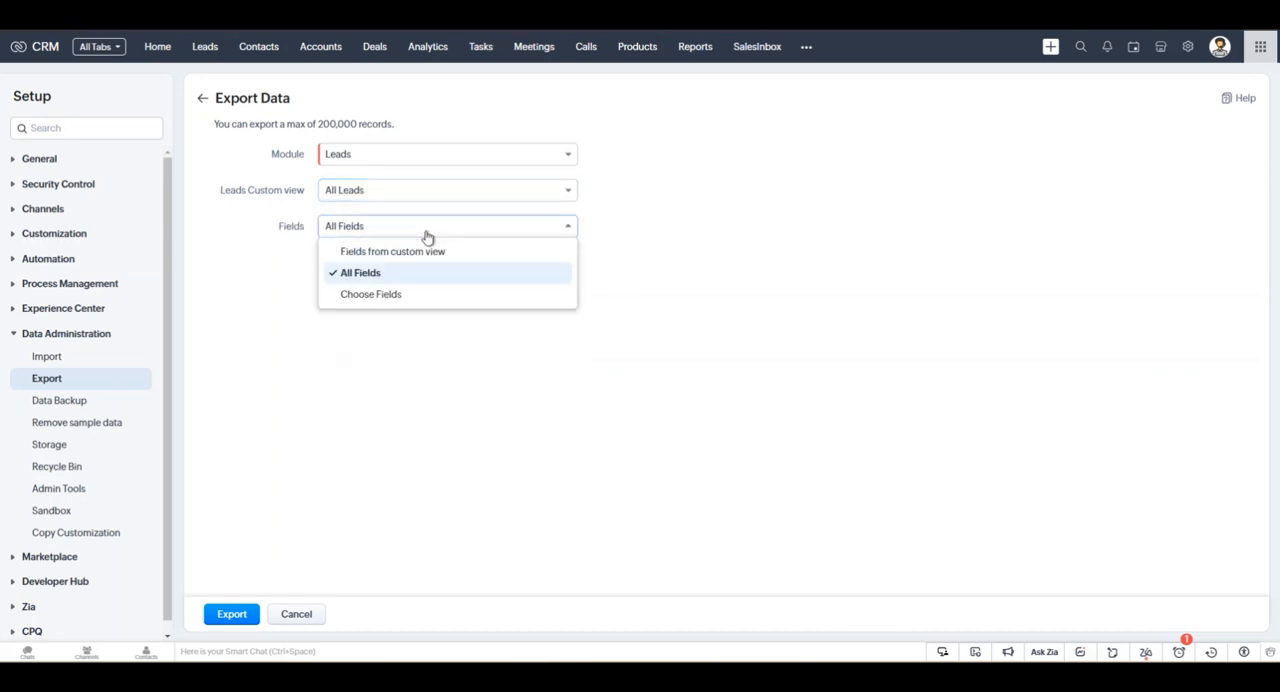
left_click(412, 296)
left_click(362, 230)
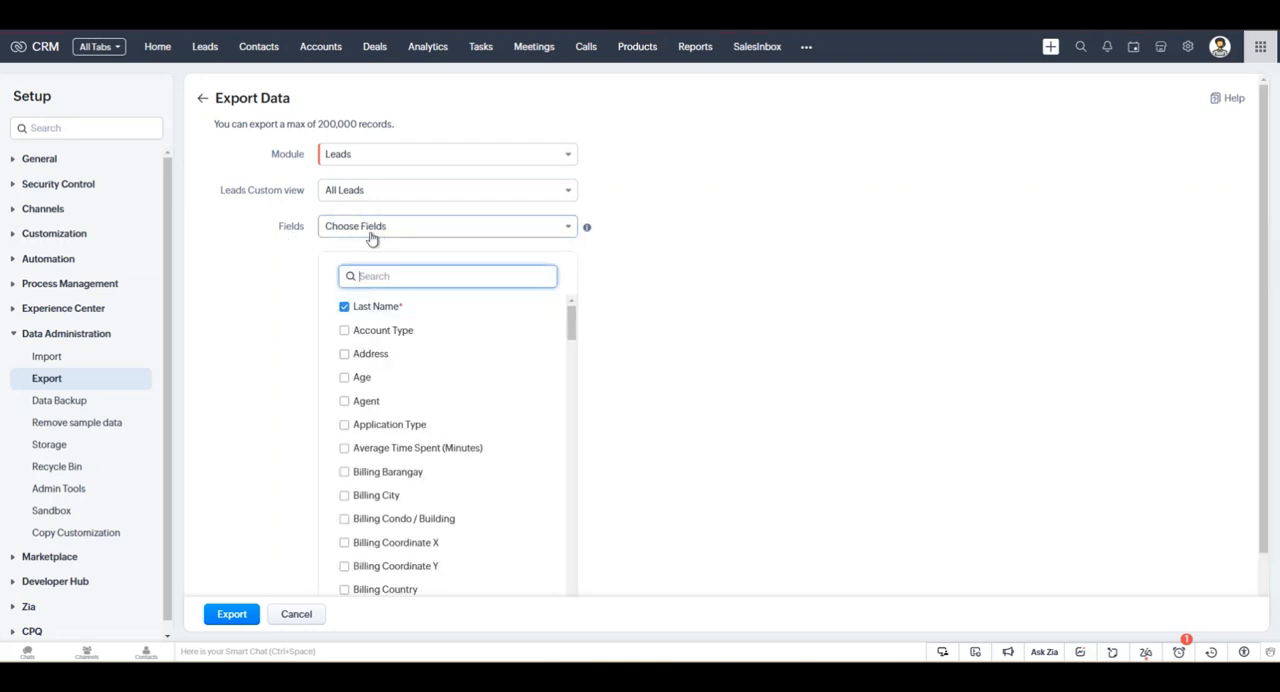
left_click(486, 230)
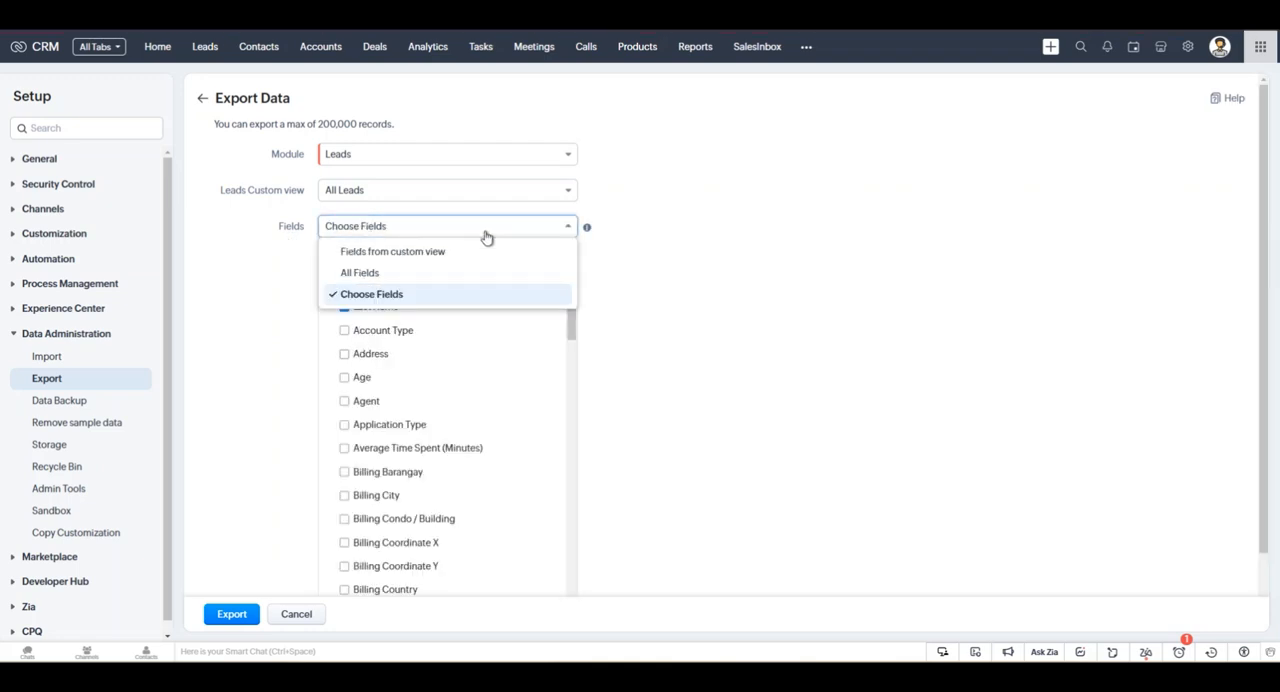
left_click(424, 271)
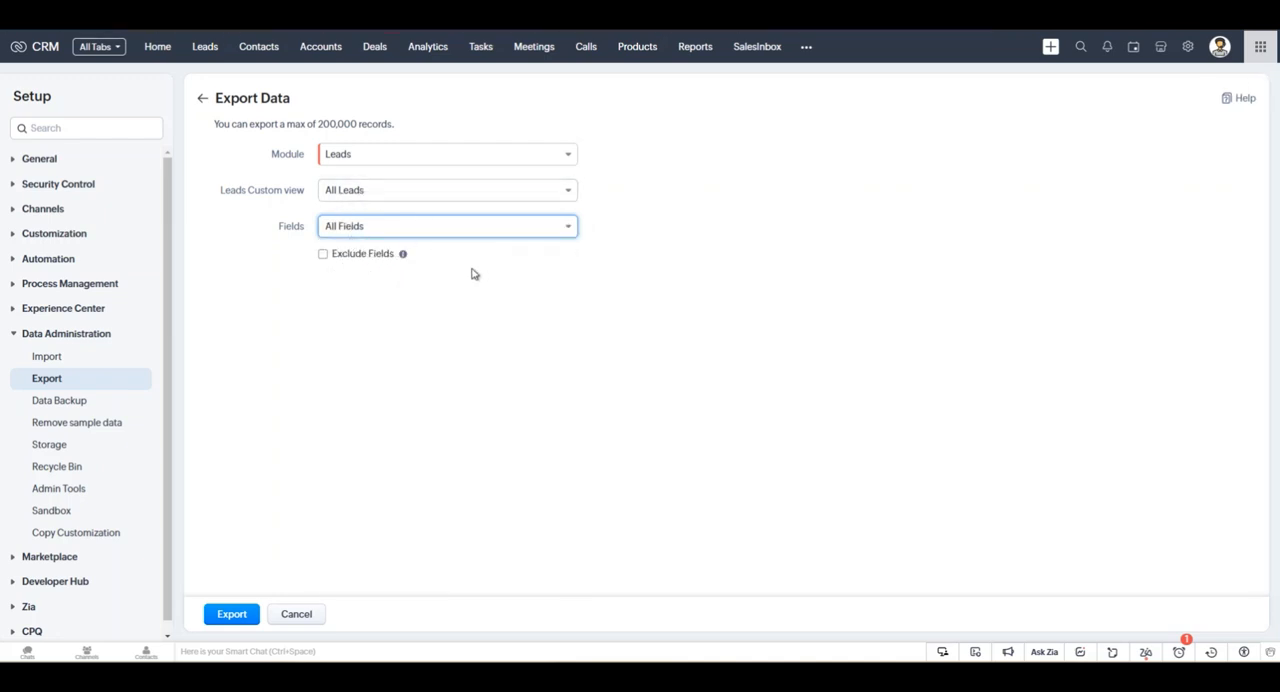
Turn on Exclude Fields, browse the lead fields that can be excluded, and turn the option off again.
left_click(343, 254)
left_click(348, 280)
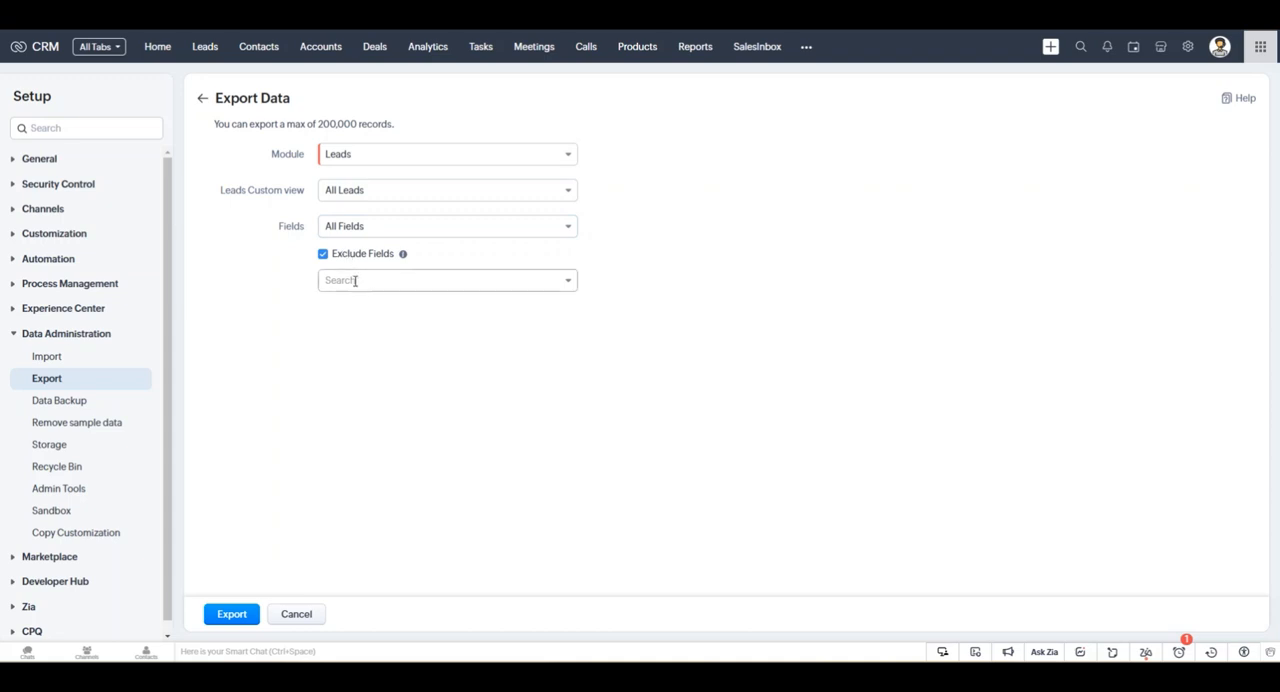
scroll(369, 380, "down", 6)
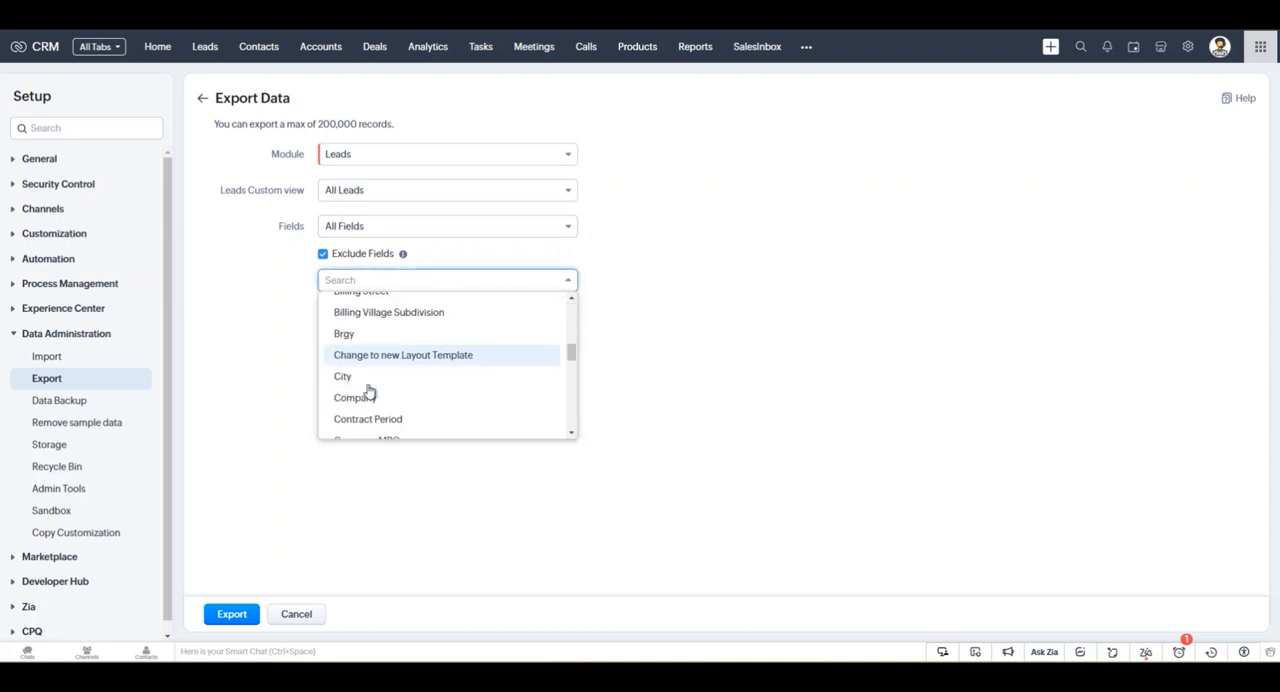
scroll(357, 394, "down", 8)
scroll(349, 403, "up", 6)
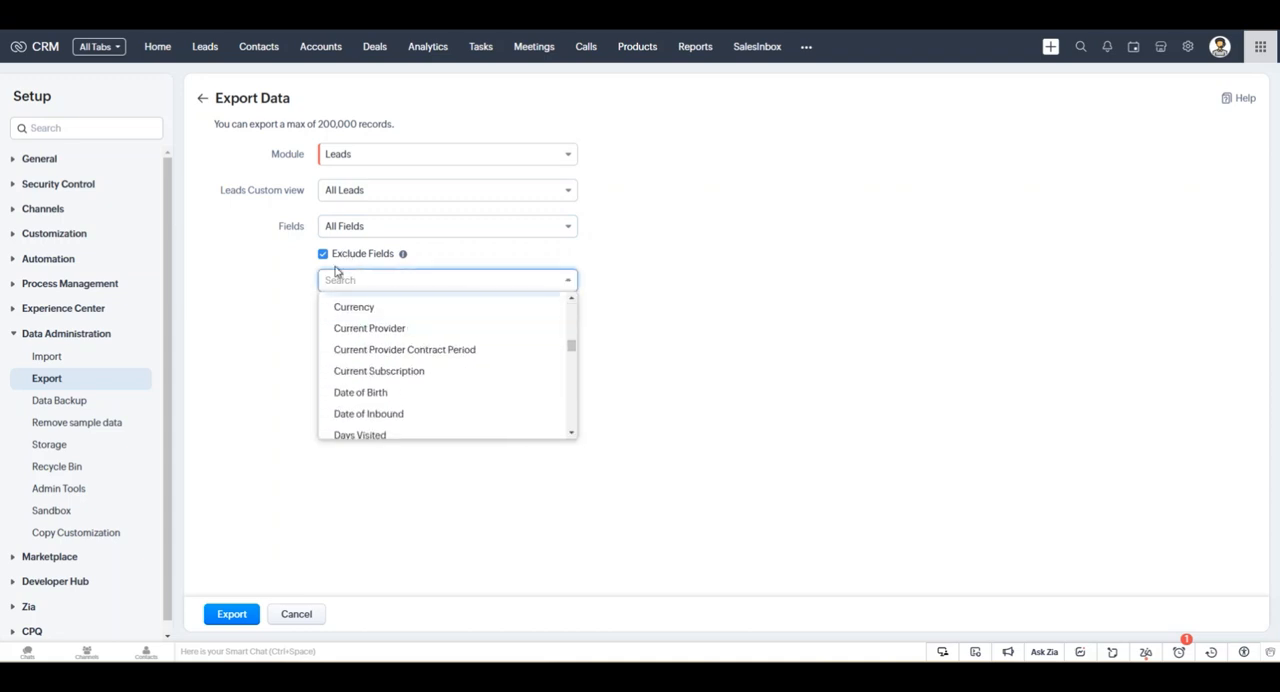
left_click(333, 260)
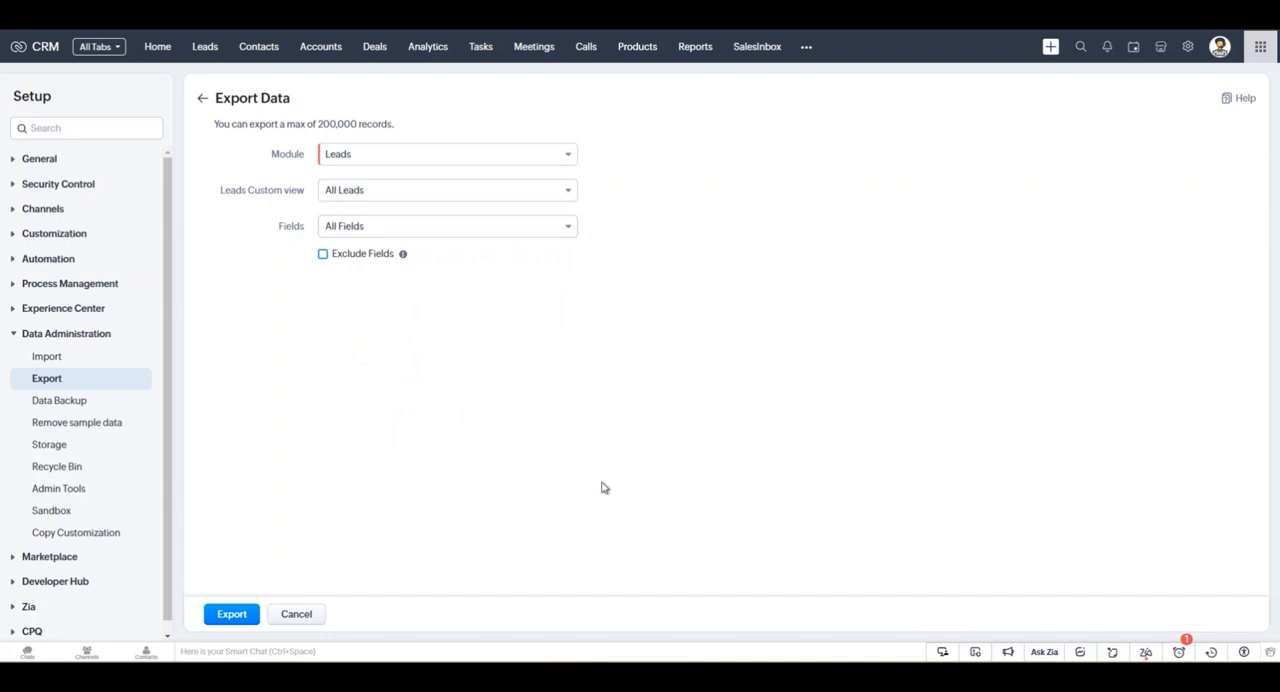
Export the All Leads view with all fields, and open the Leads_2025_03_04 CSV from the downloaded archive in Excel.
left_click(245, 616)
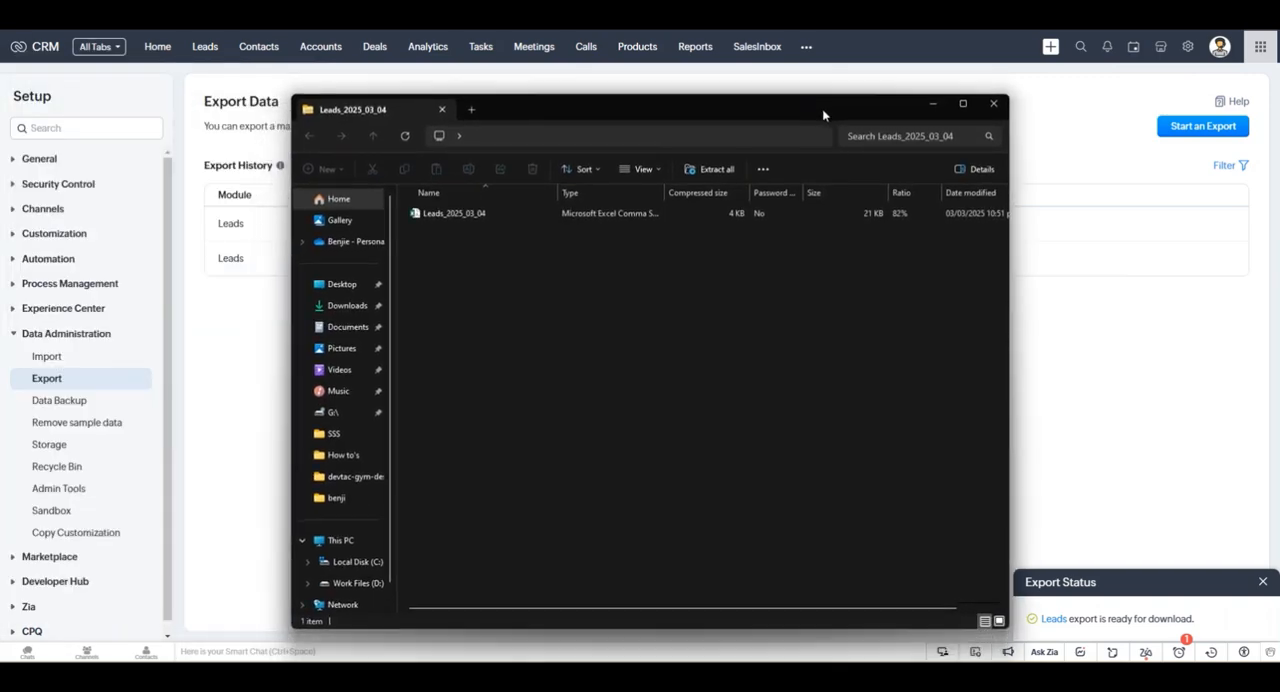
left_click(457, 216)
double_click(457, 216)
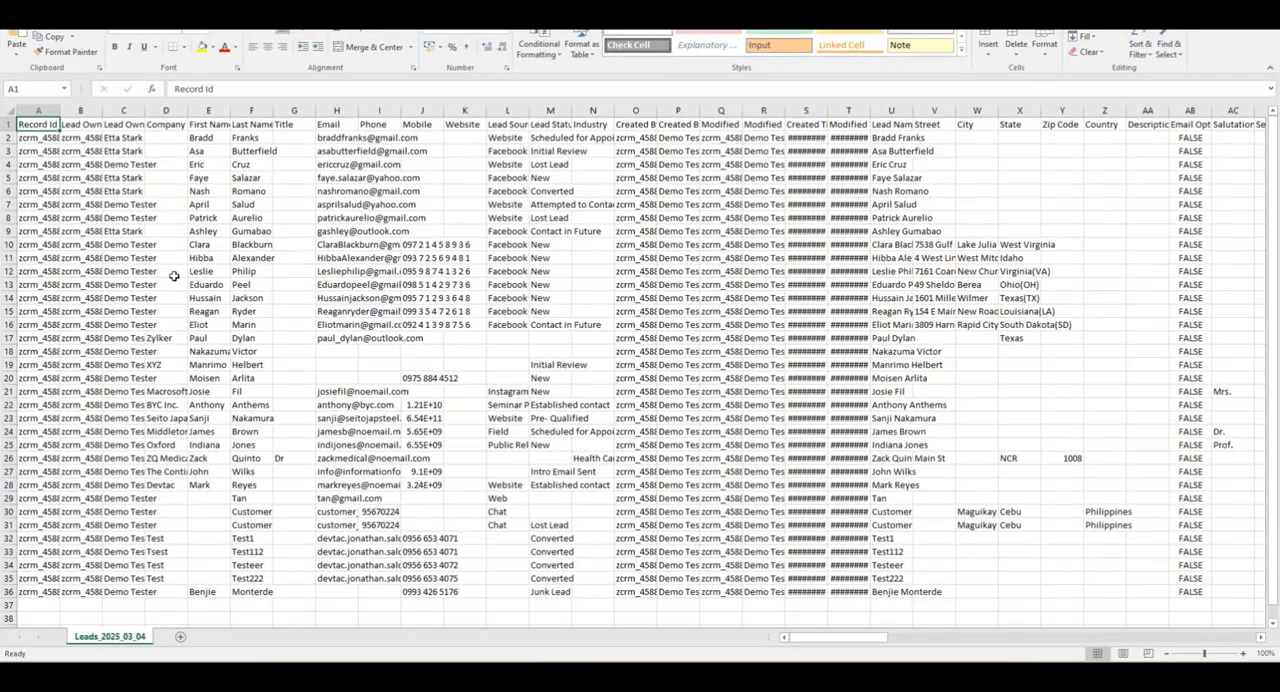
Look through the exported lead rows and fit the Created Time and Modified Time columns to their contents.
scroll(255, 187, "down", 8)
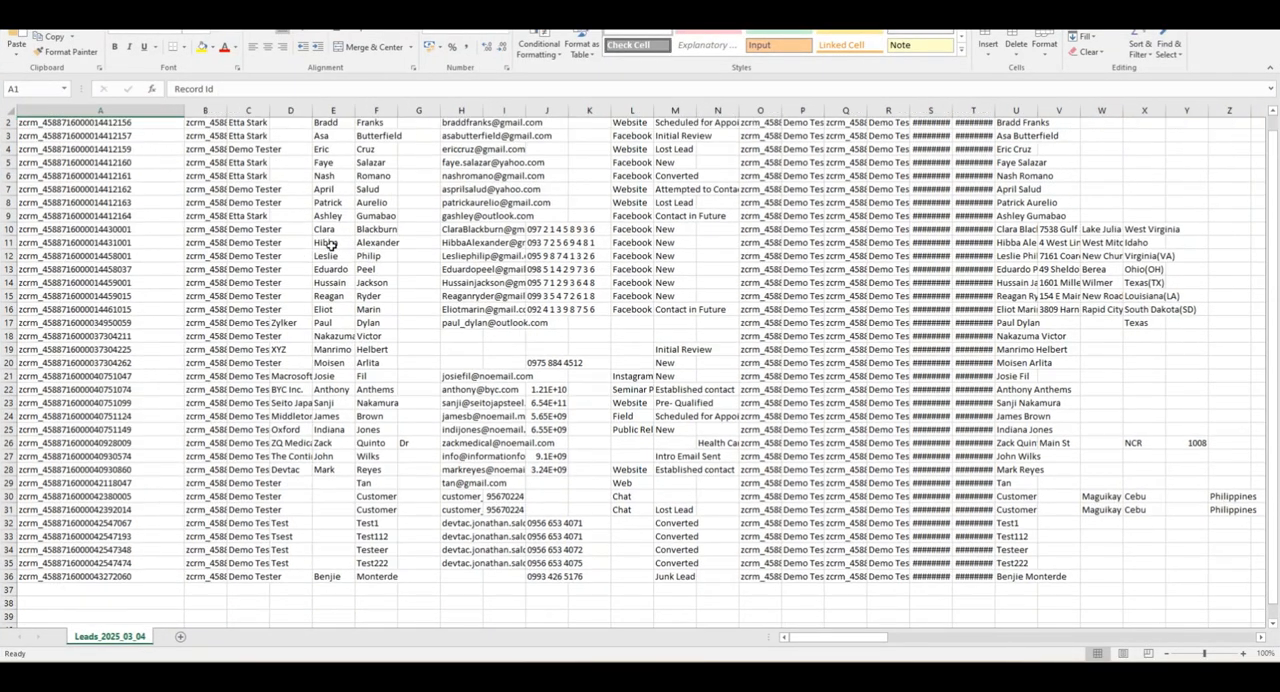
scroll(538, 290, "up", 8)
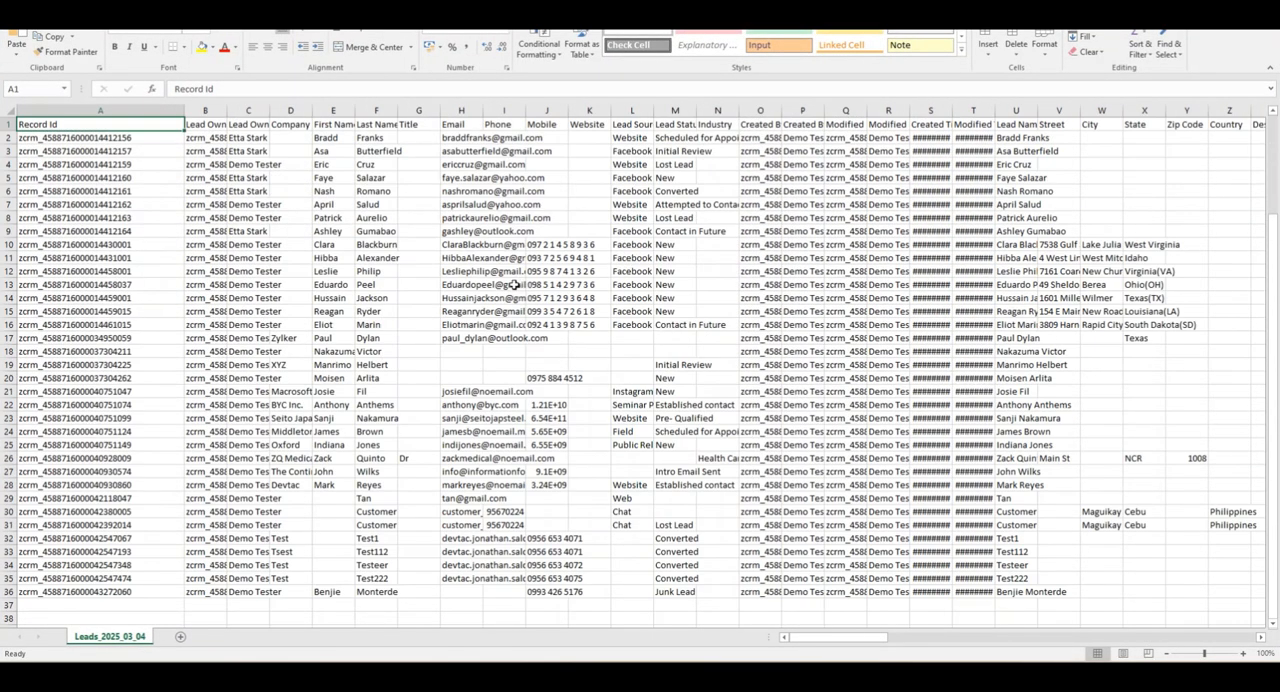
double_click(995, 112)
double_click(953, 113)
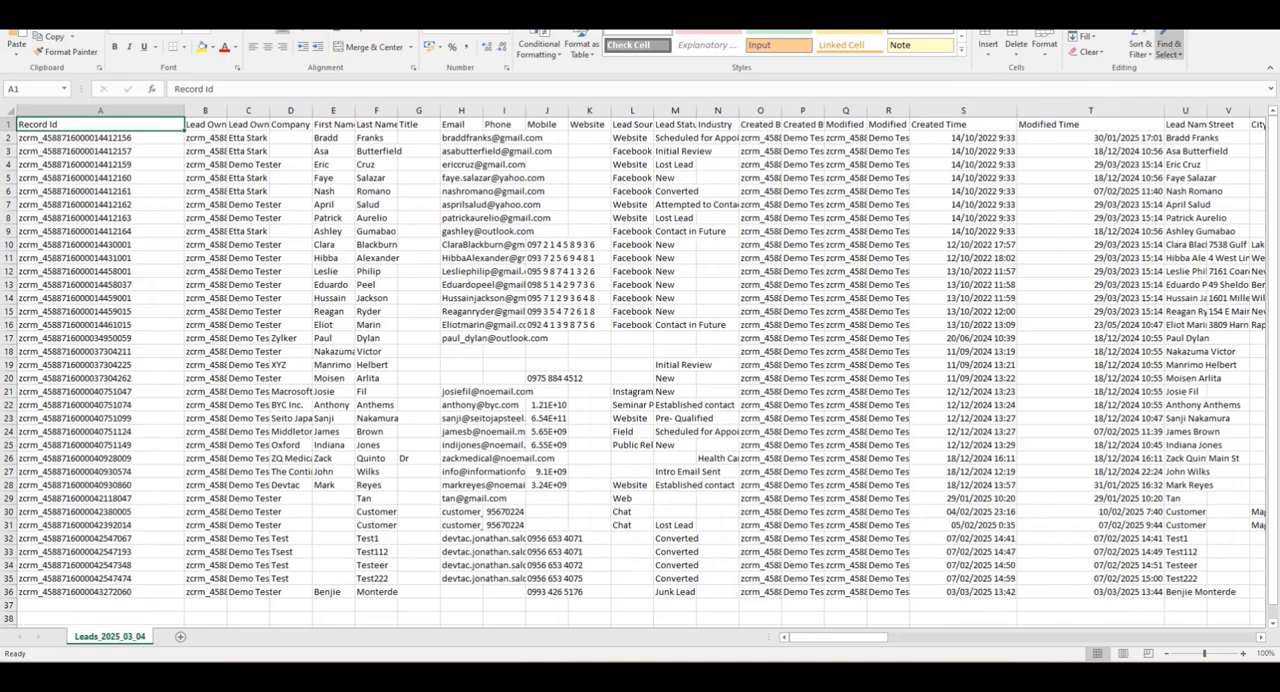
Close the exported leads file in Excel and its archive window, returning to the export history in the CRM.
key("alt+F4")
left_click(640, 340)
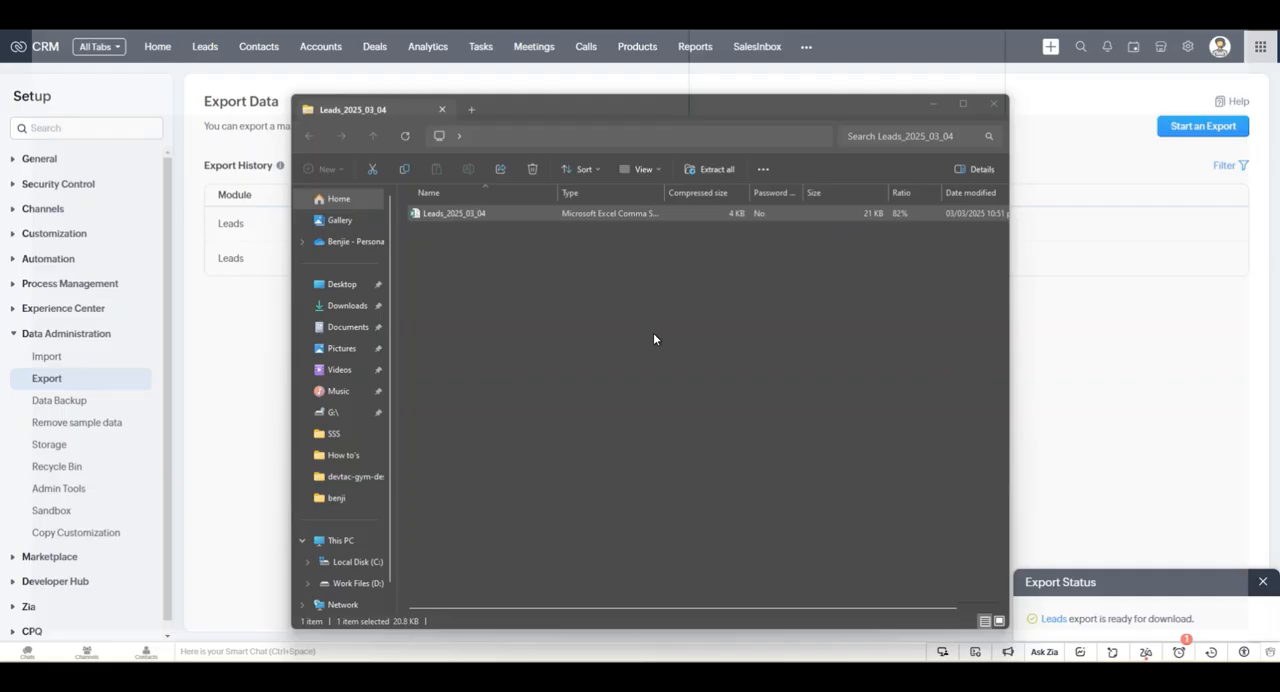
left_click(994, 98)
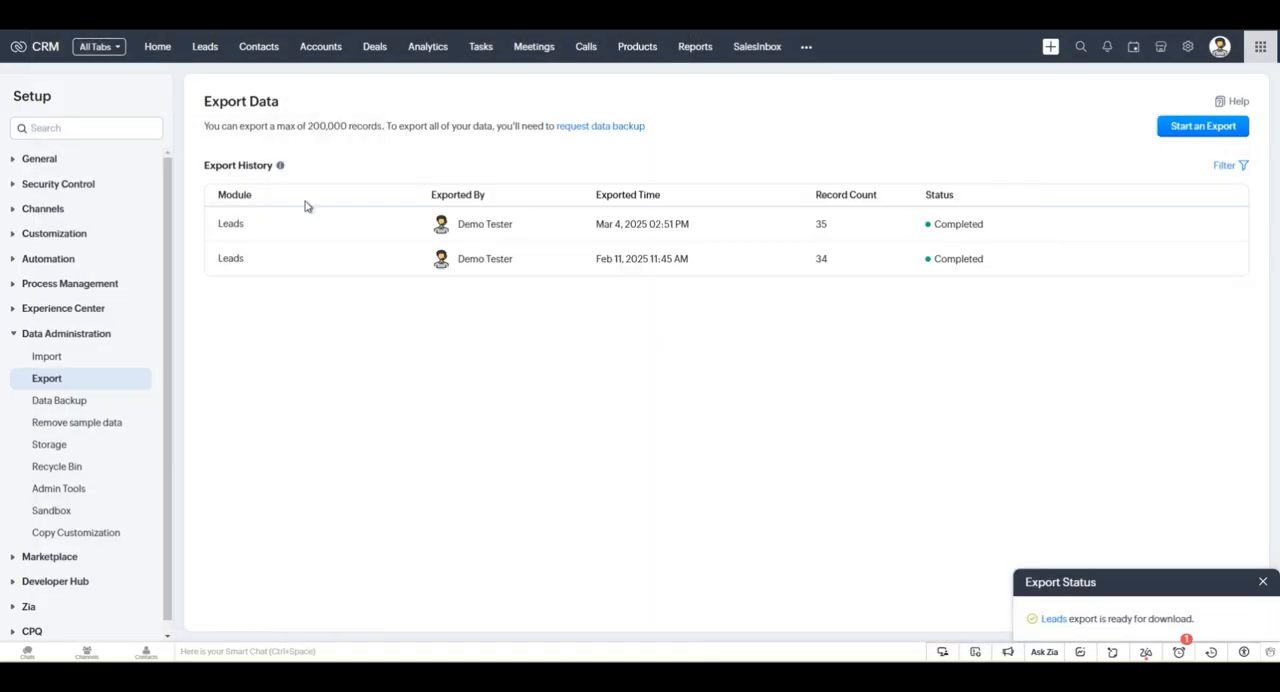